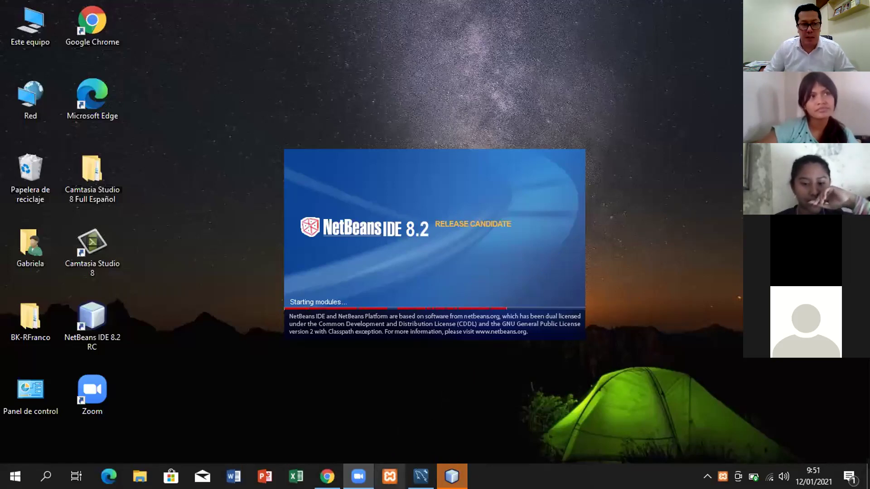
Step: Start Apache in XAMPP Control Panel on ports 80 and 443, and list MySQL's config files
left_click(382, 469)
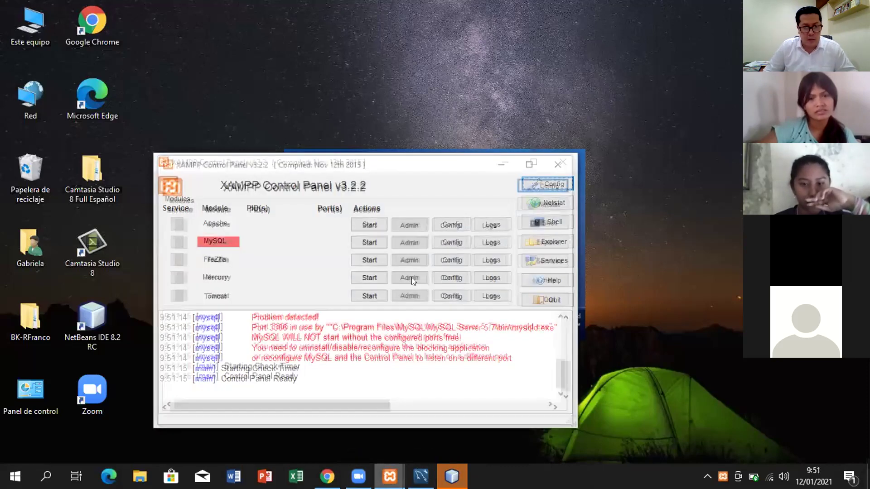
left_click(369, 225)
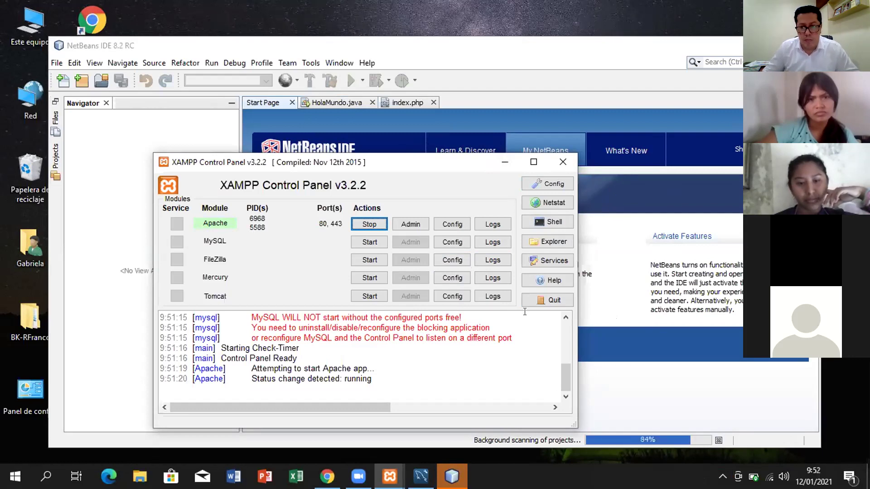
left_click(572, 24)
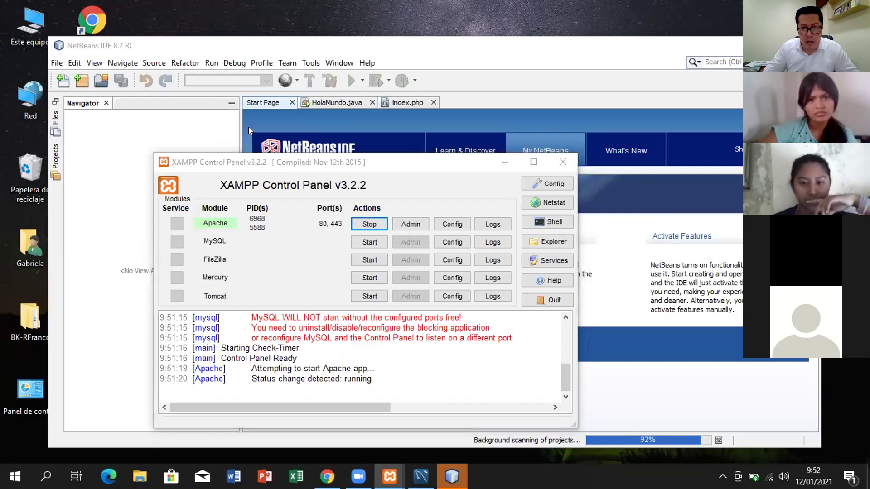
left_click(545, 188)
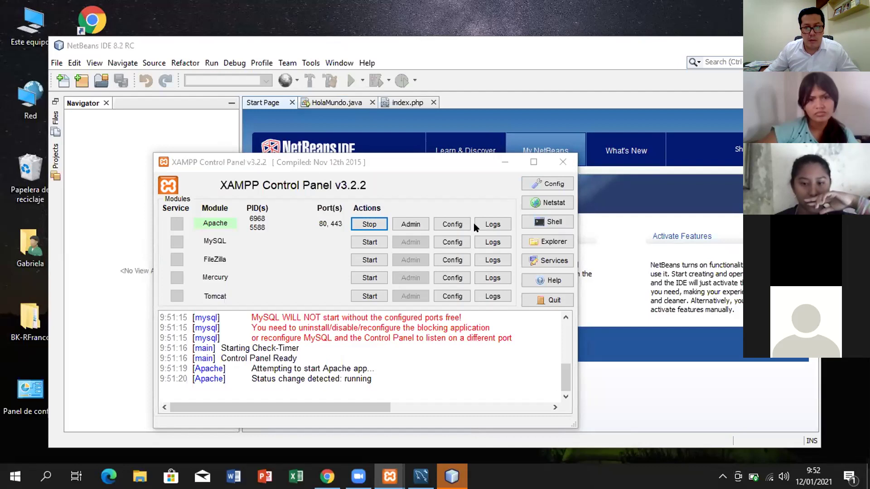
left_click(451, 243)
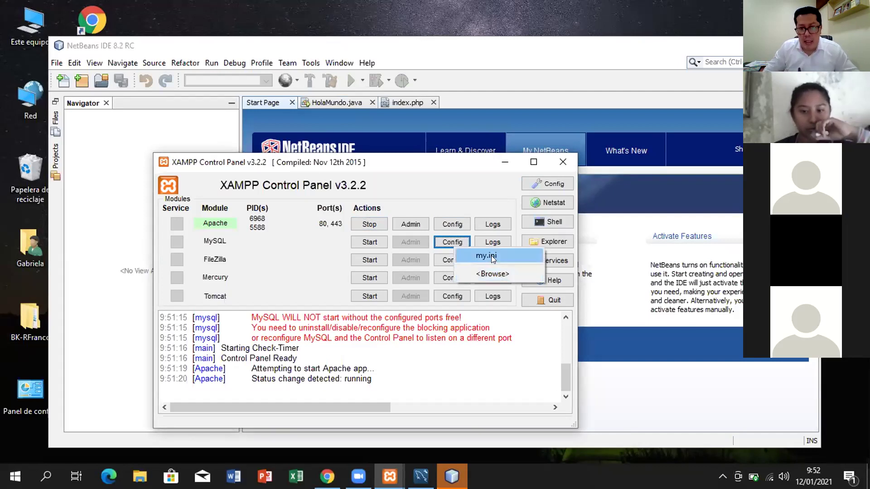
Step: Edit my.ini so the [client] line reads port = 3307, save it, and return to XAMPP
left_click(494, 258)
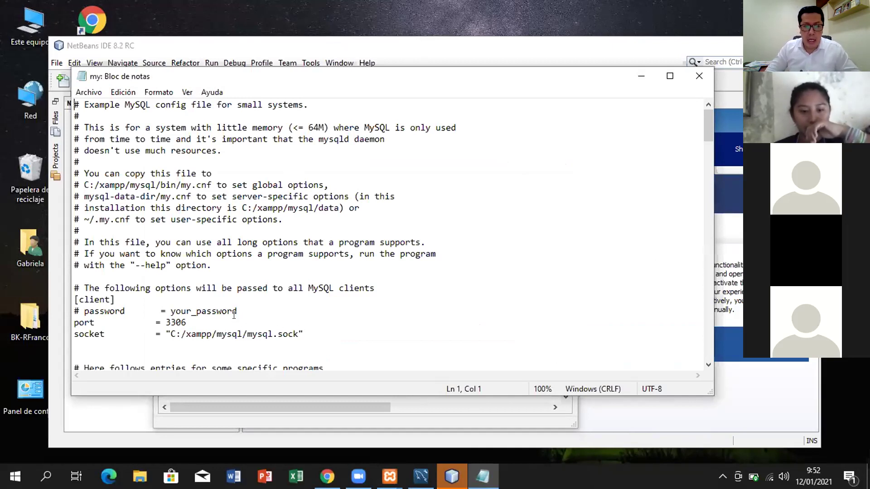
left_click(198, 320)
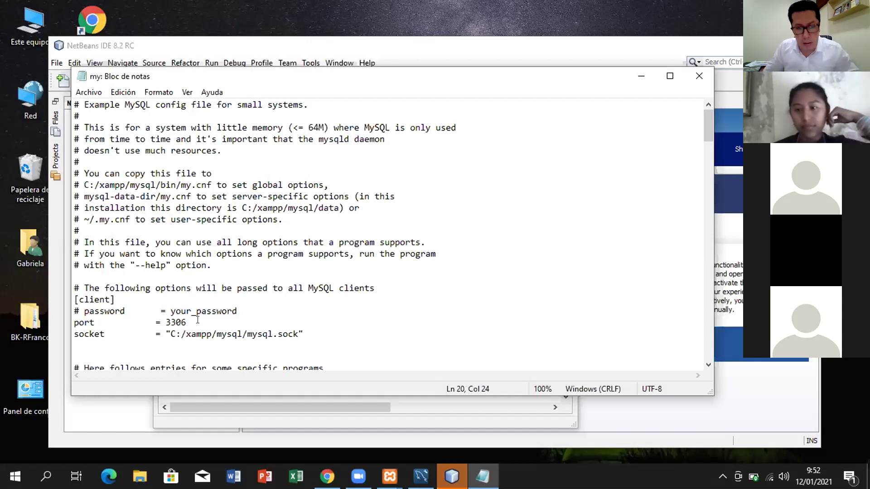
left_click(183, 319)
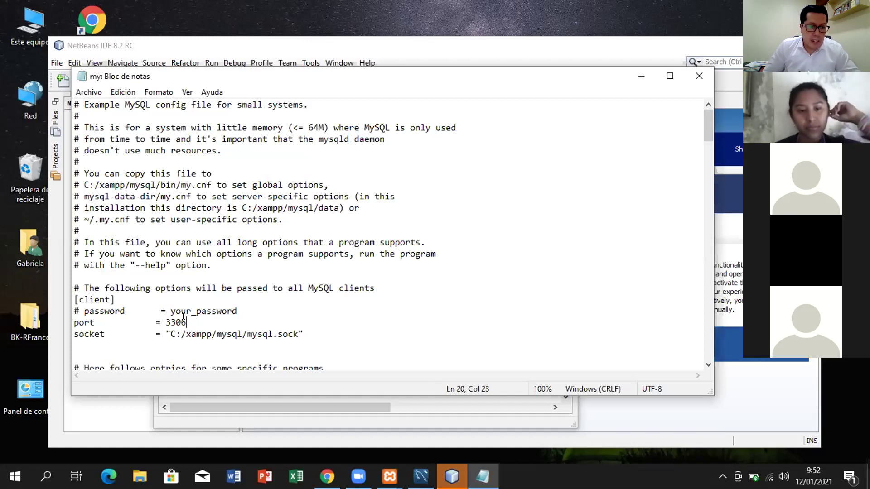
key("BackSpace")
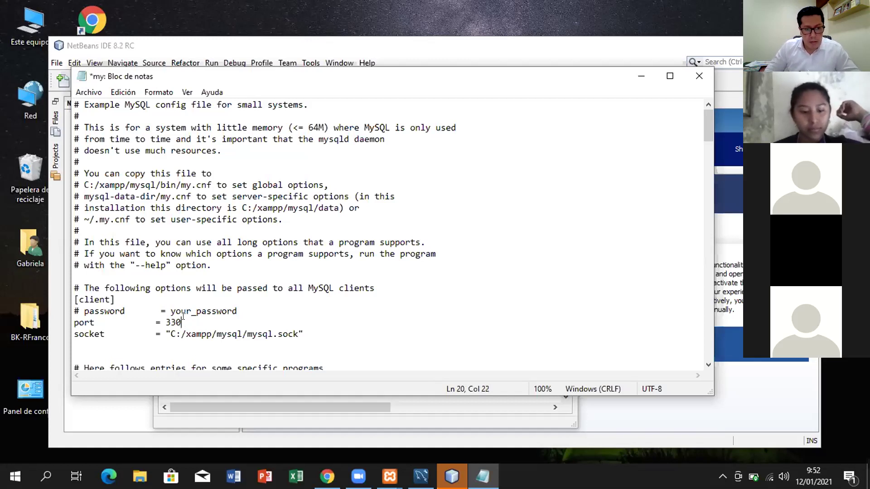
type("7")
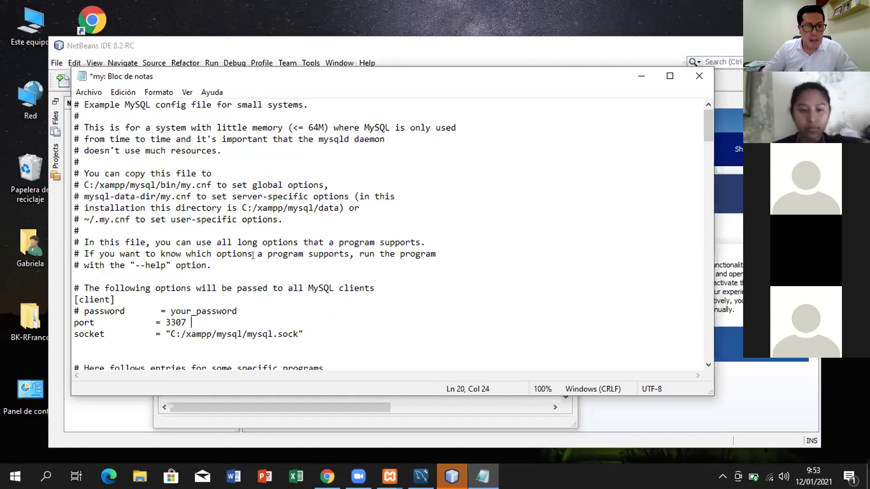
left_click(82, 93)
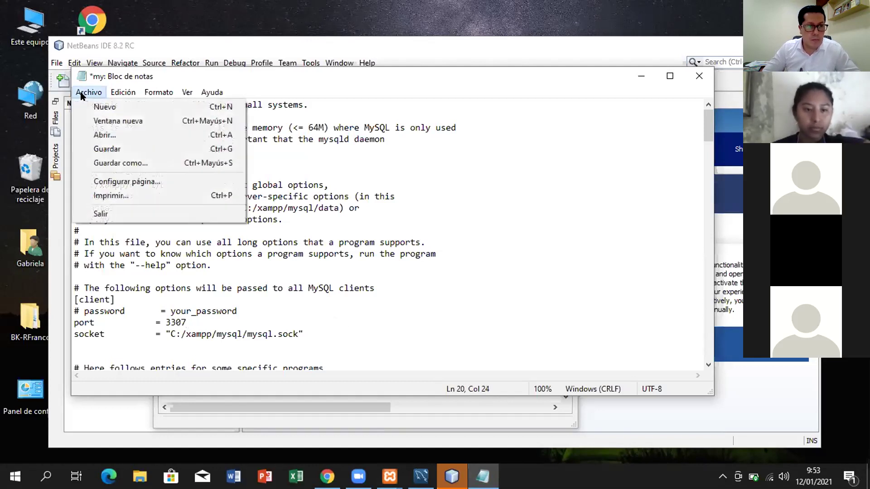
left_click(106, 148)
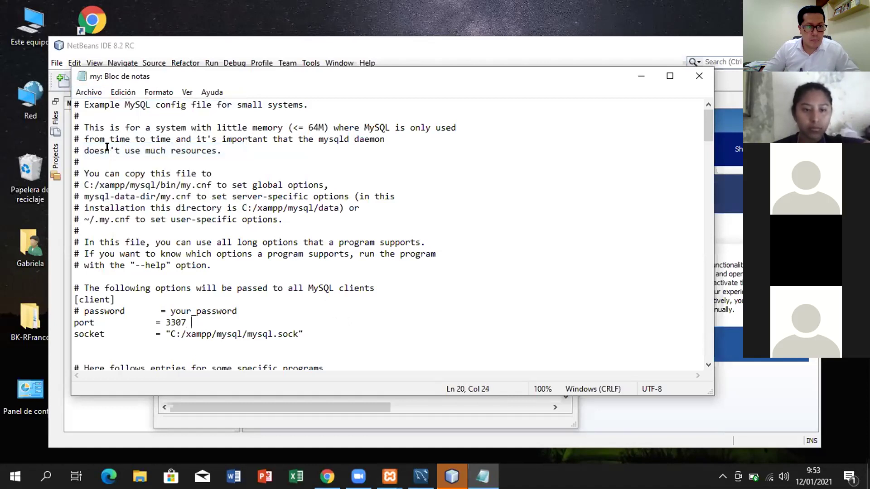
left_click(639, 75)
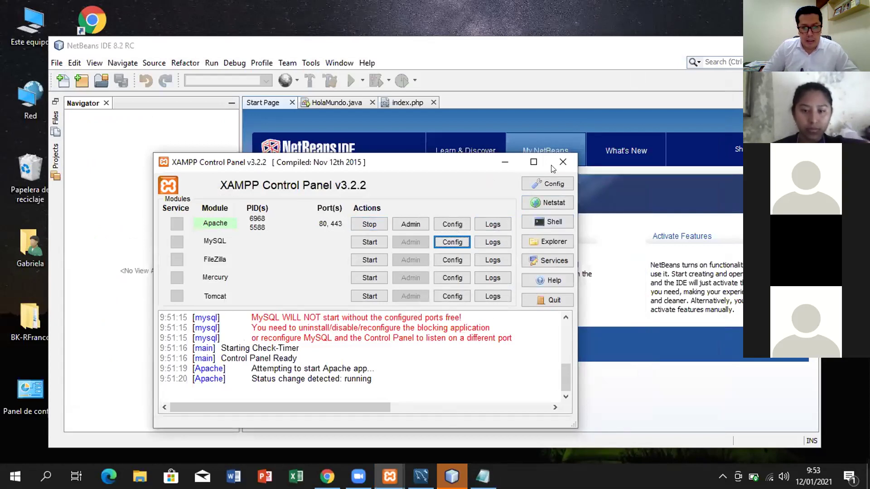
Step: Restart the Apache server from XAMPP Control Panel
left_click(390, 475)
left_click(439, 414)
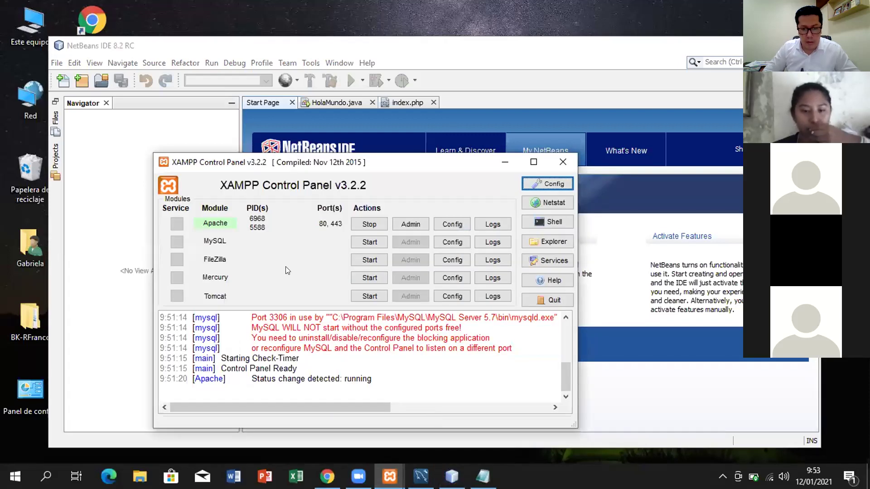
left_click(377, 219)
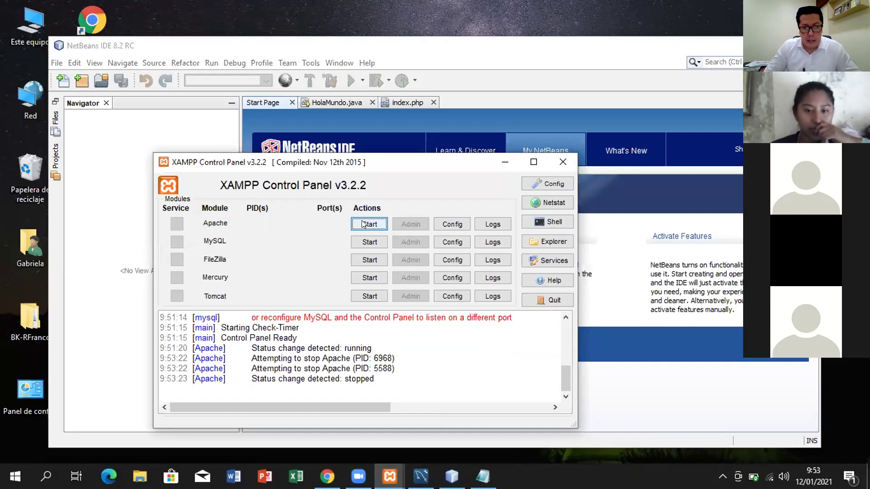
left_click(365, 226)
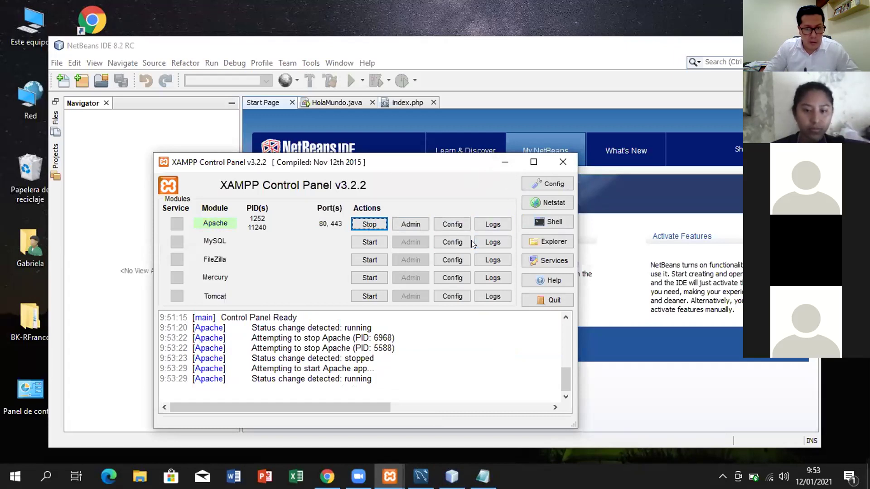
Step: Try starting MySQL, which shuts down unexpectedly, then close and reopen the control panel
left_click(371, 243)
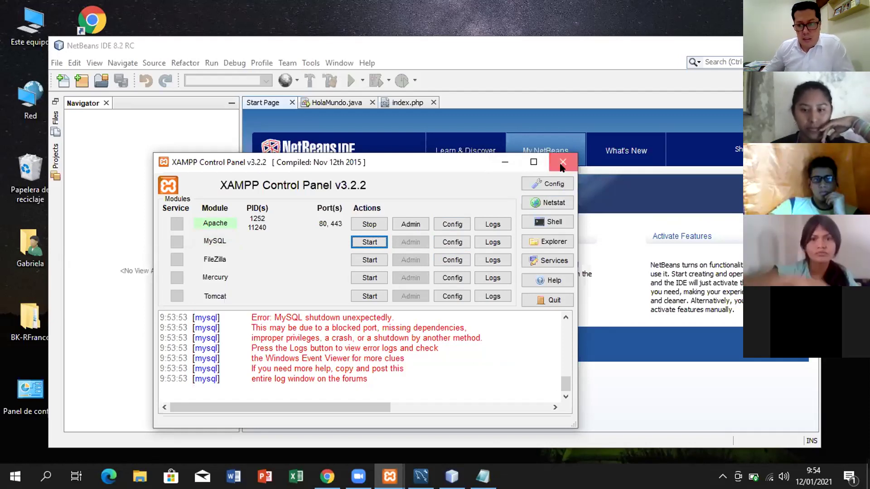
left_click(561, 166)
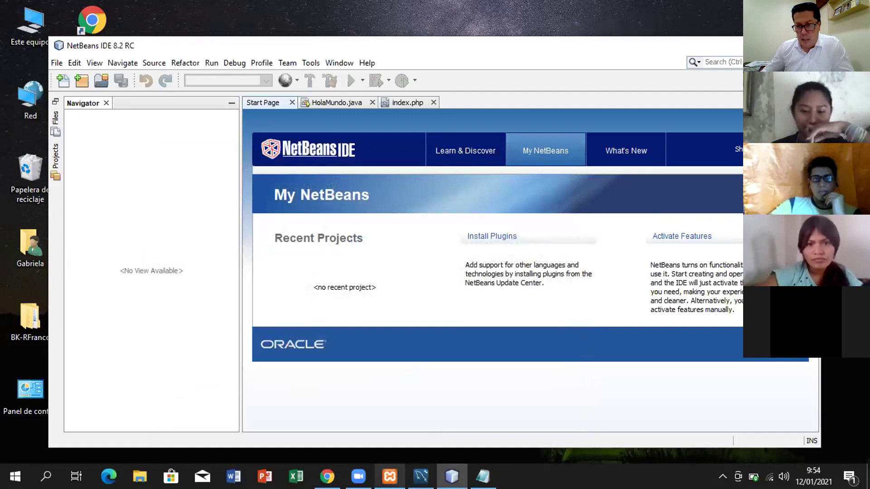
left_click(390, 476)
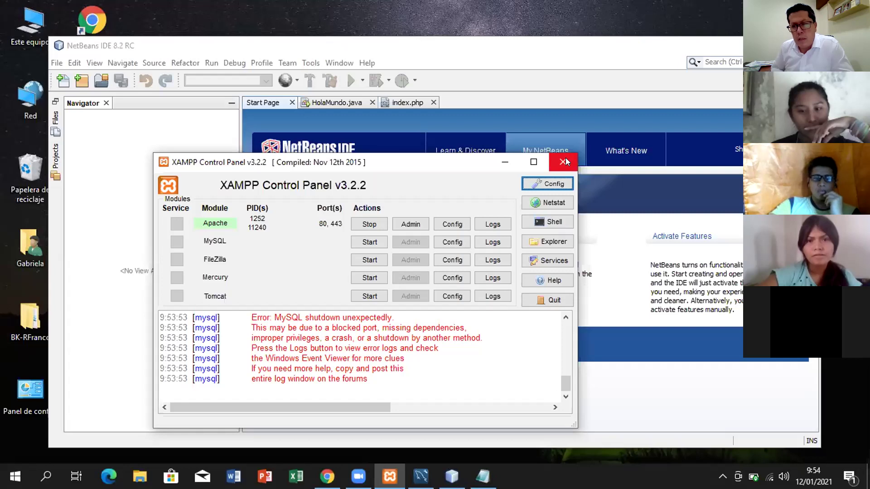
Step: Close XAMPP Control Panel and relaunch it from the taskbar for a fresh log
left_click(566, 160)
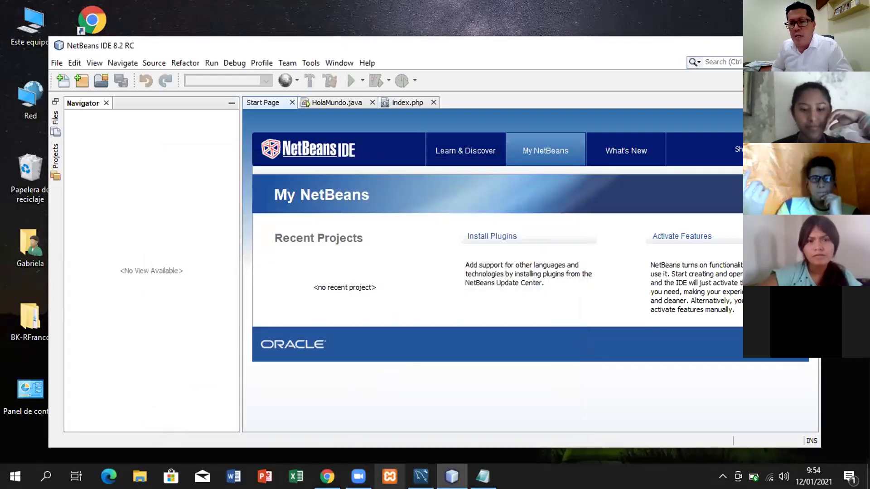
left_click(390, 476)
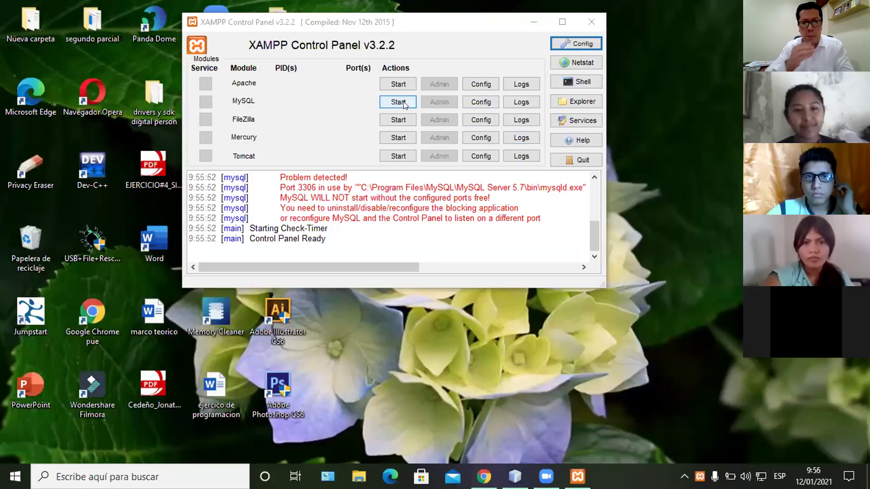
Step: Start MySQL so it runs as PID 6164, and bring up Task Manager
left_click(398, 102)
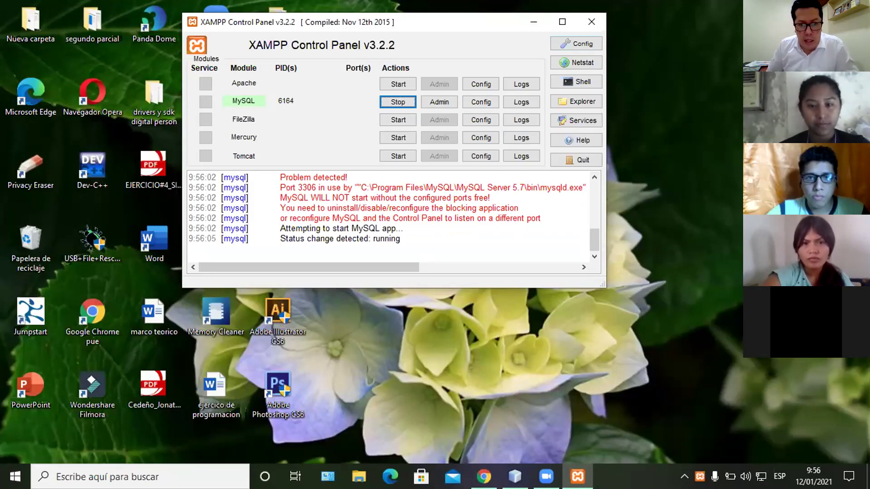
right_click(618, 476)
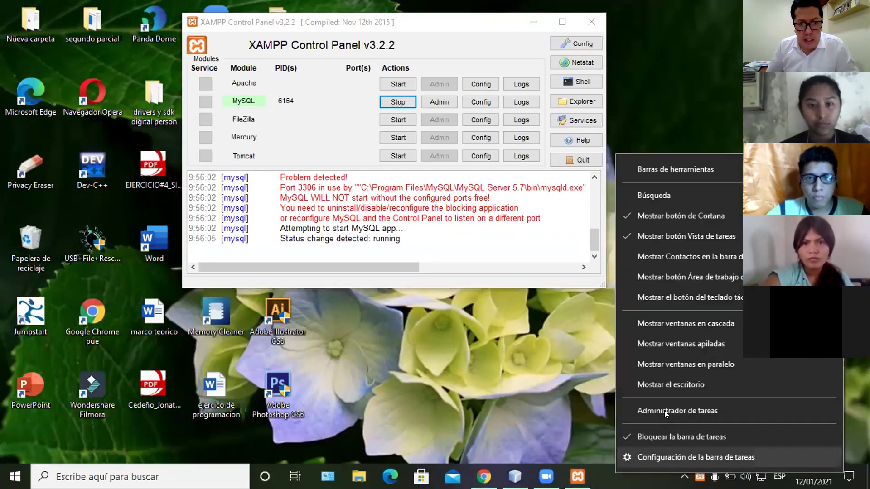
left_click(664, 411)
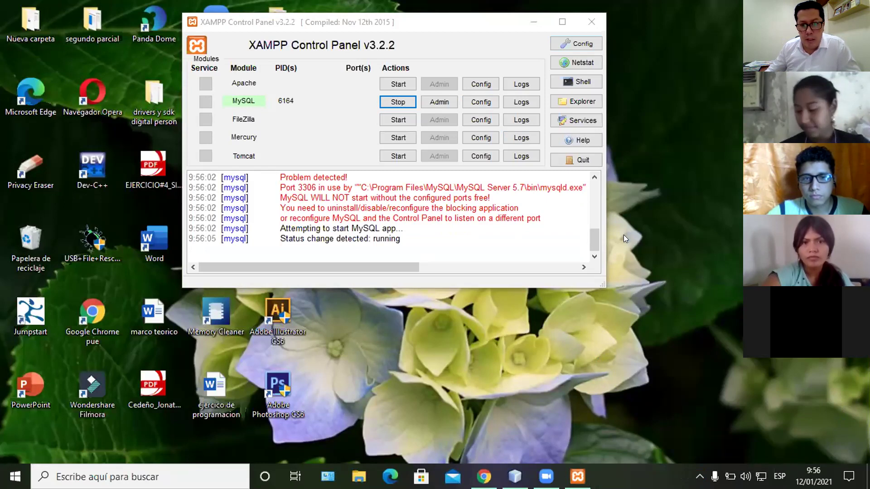
key("ctrl+shift+Escape")
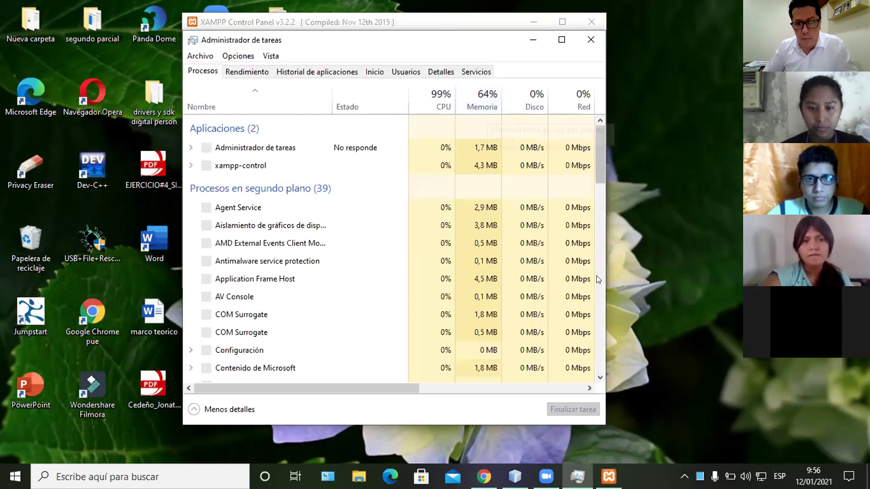
Step: Free memory by trimming working sets with Memory Cleaner from the system tray
scroll(596, 279, "down", 5)
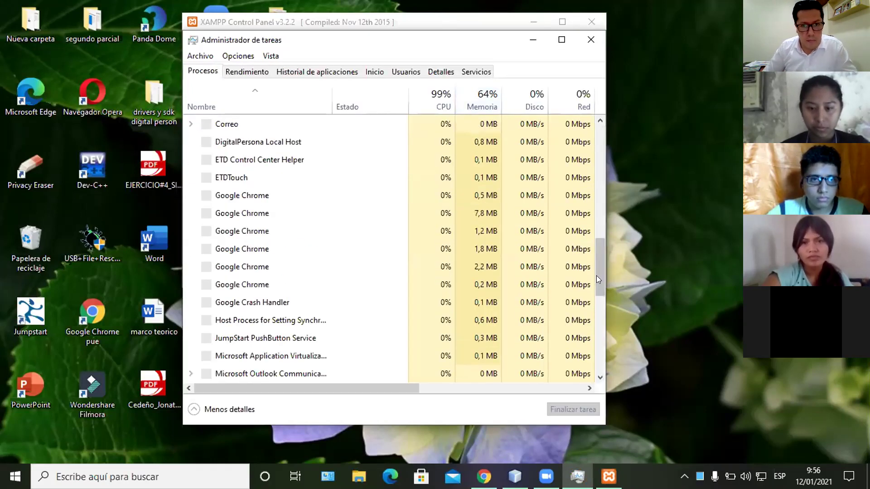
scroll(596, 276, "down", 5)
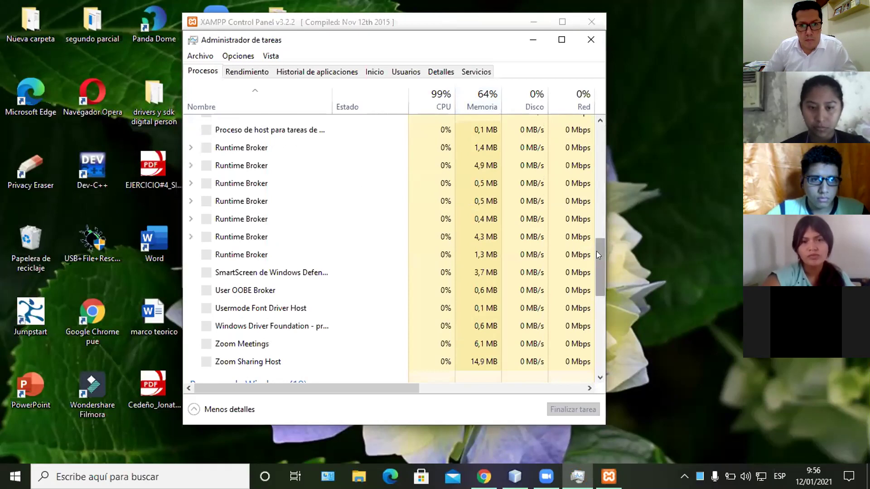
scroll(597, 251, "up", 7)
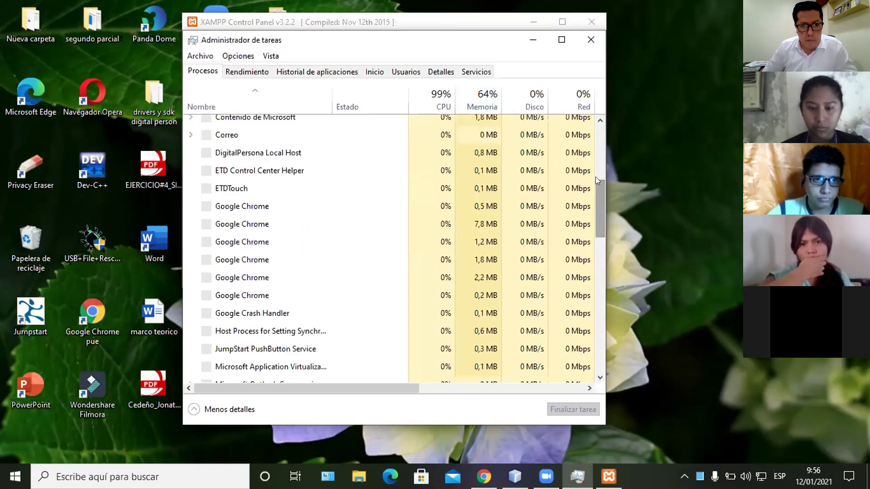
scroll(595, 226, "up", 3)
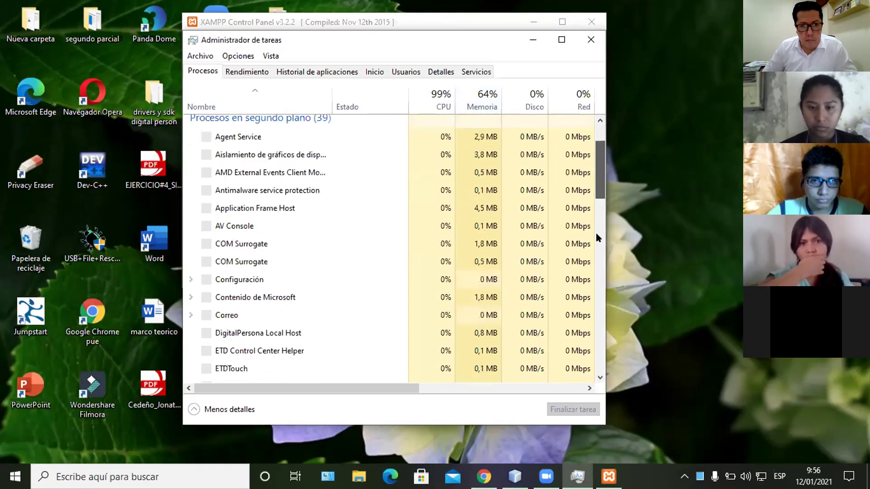
scroll(596, 233, "down", 6)
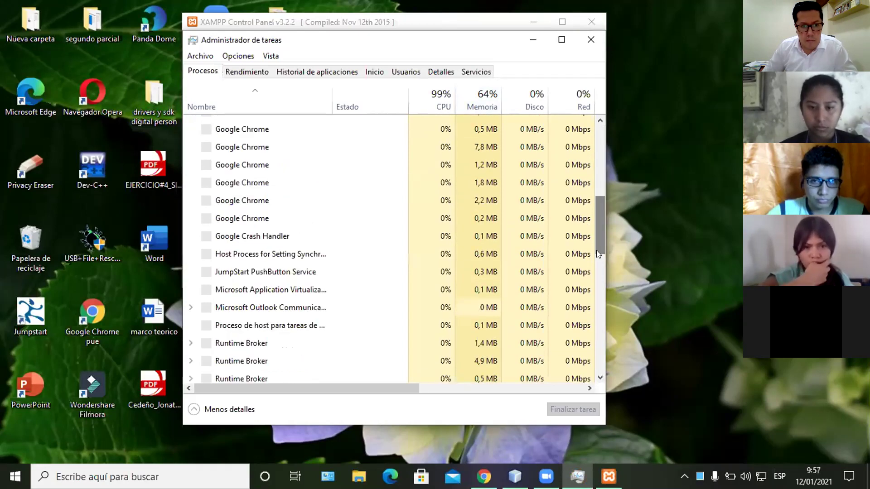
scroll(599, 267, "down", 4)
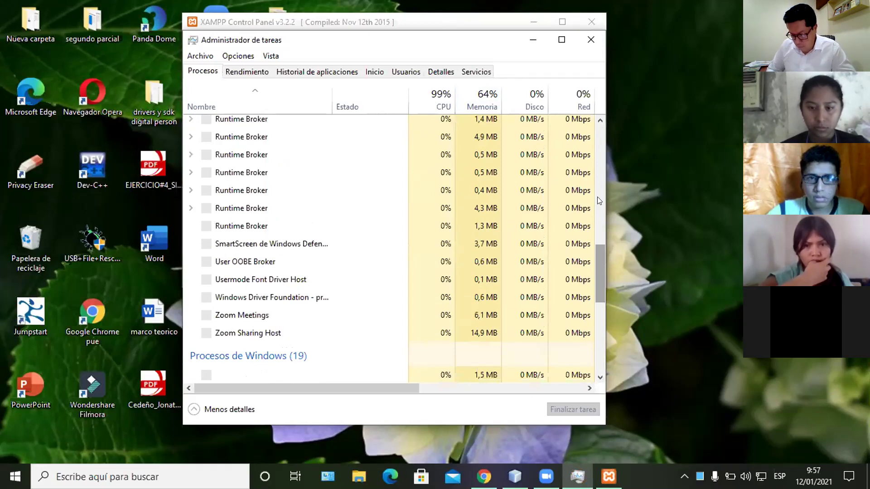
left_click(603, 153)
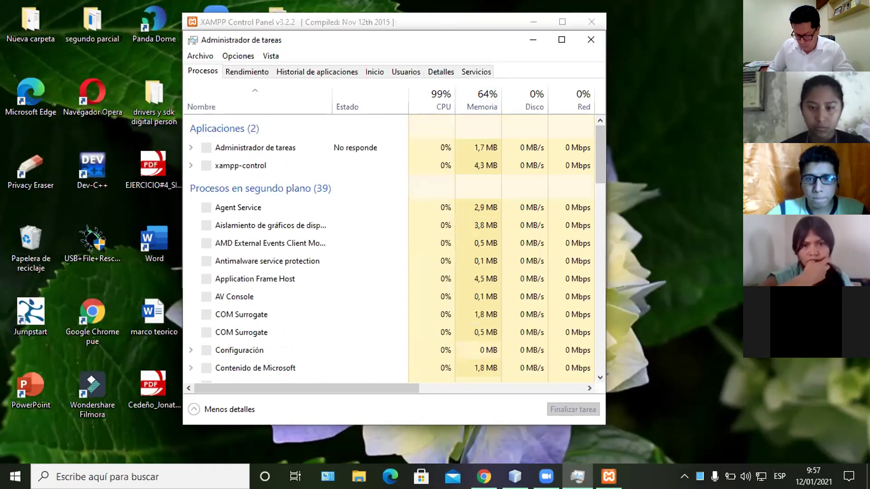
left_click(685, 476)
left_click(725, 451)
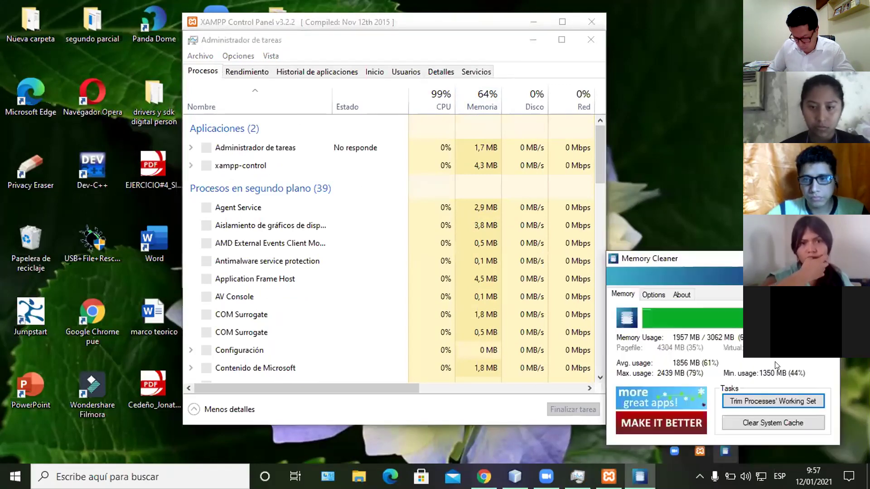
left_click(757, 402)
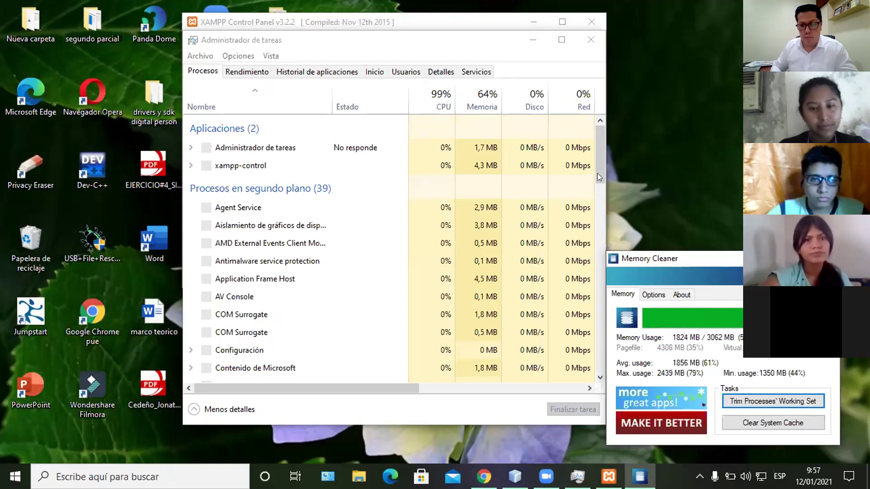
Step: Glance at the Rendimiento tab, then add a PID column to the Procesos list
left_click(597, 225)
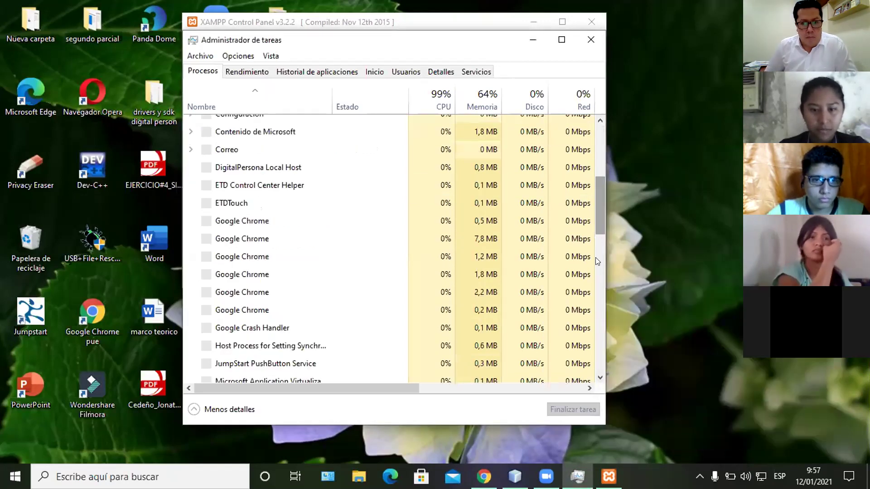
scroll(594, 268, "down", 4)
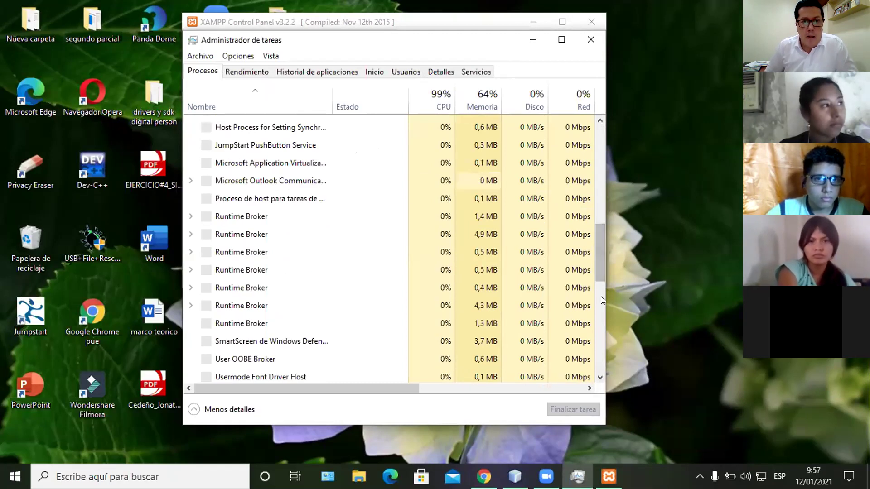
scroll(602, 304, "down", 2)
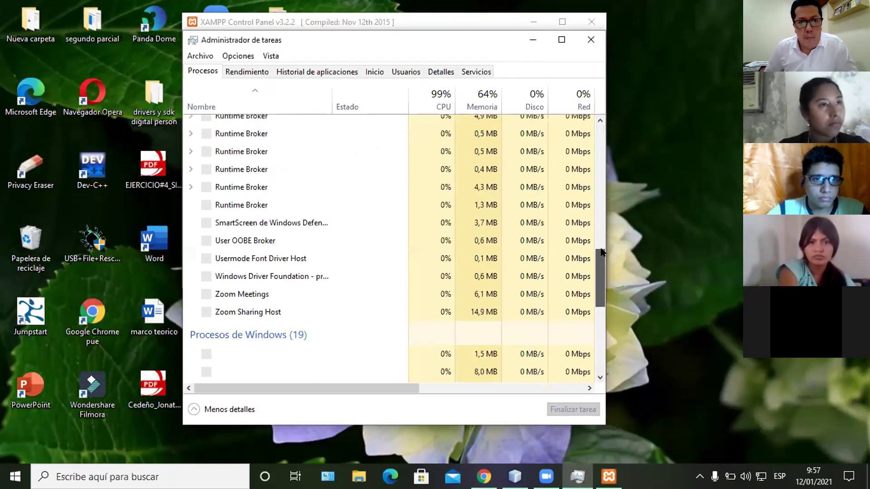
scroll(600, 240, "up", 1)
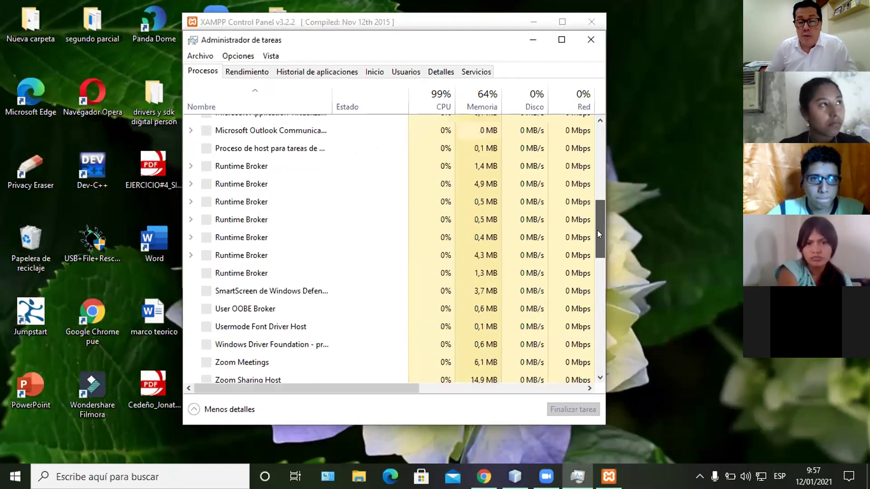
scroll(597, 231, "up", 5)
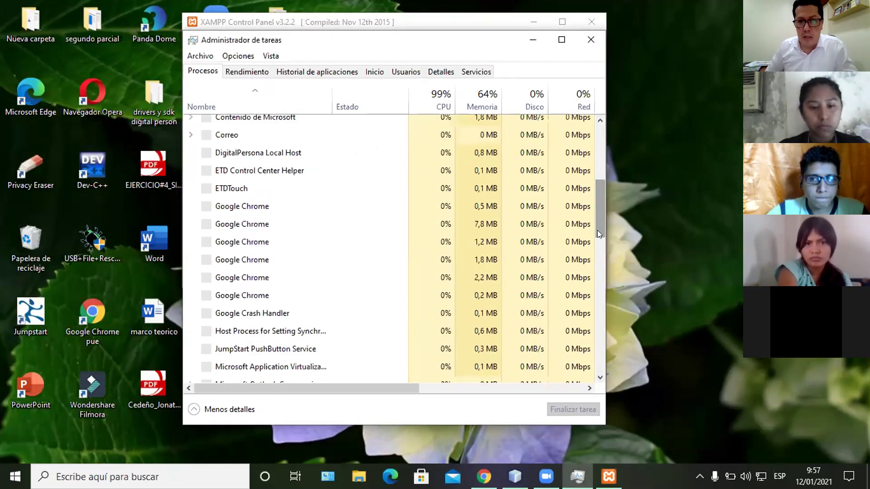
left_click(229, 69)
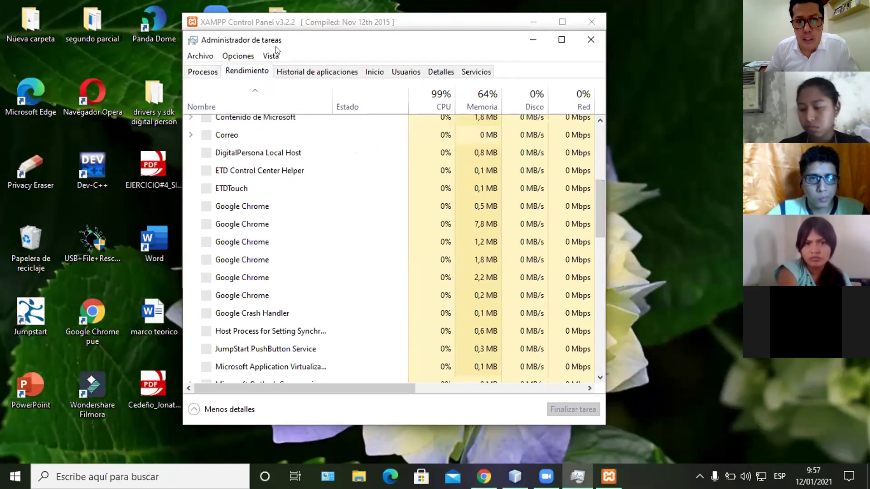
left_click(205, 74)
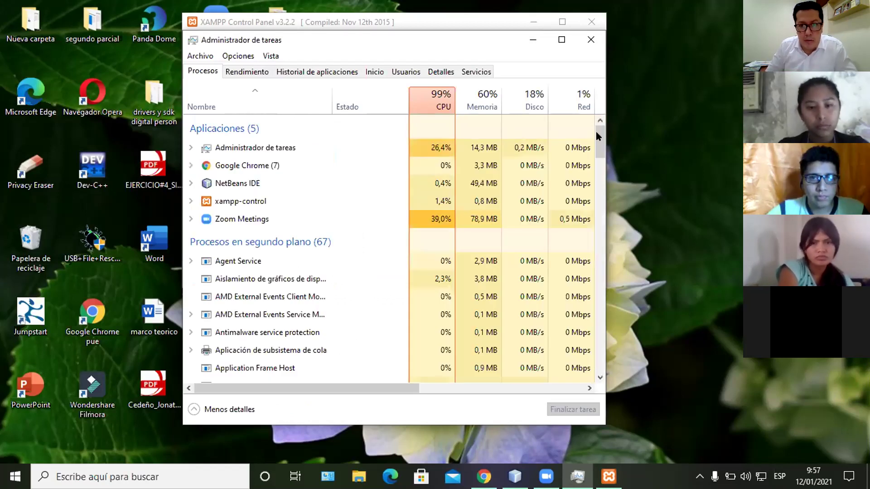
right_click(429, 107)
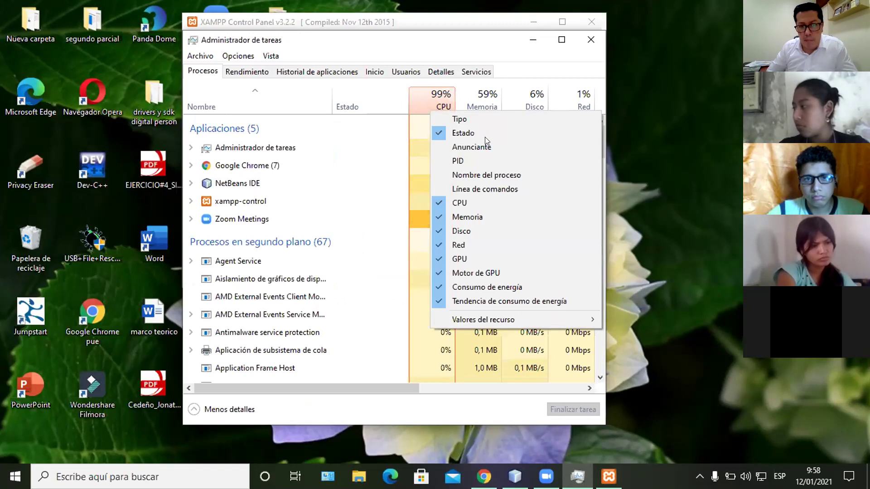
left_click(465, 160)
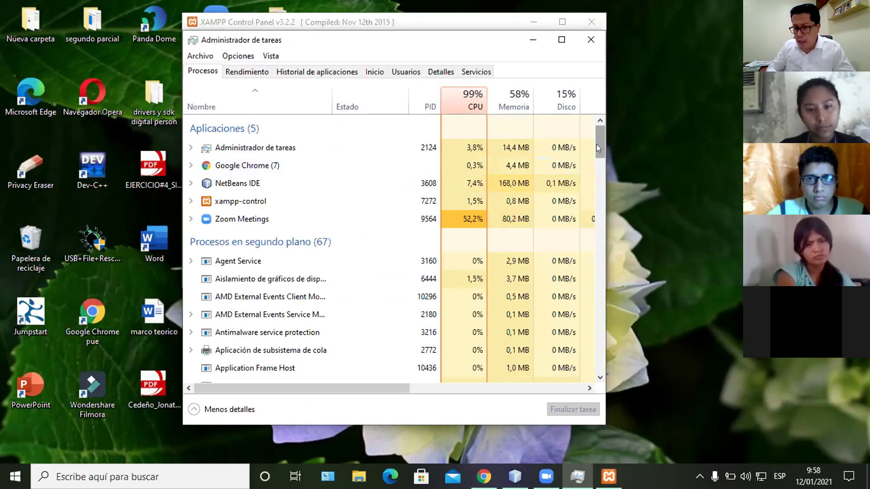
Step: Scroll down to select mysqld (PID 3152), then switch back to XAMPP Control Panel
left_click(595, 189)
left_click(595, 206)
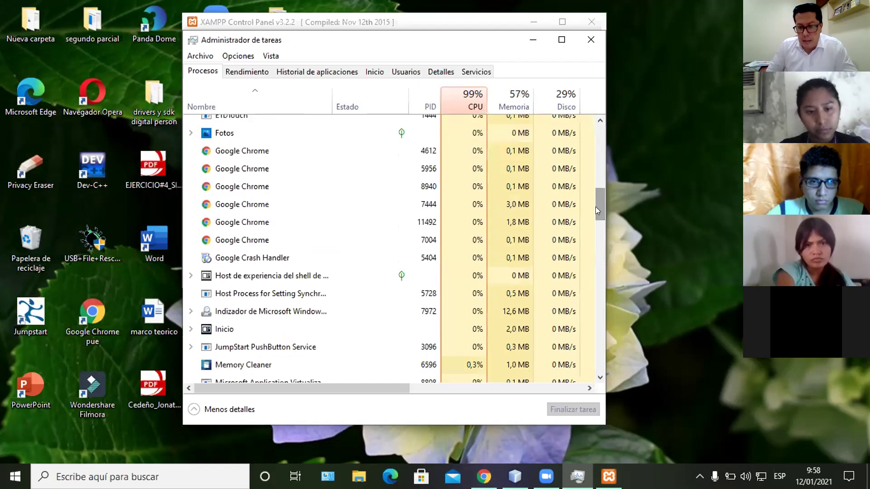
left_click_drag(595, 214, 596, 227)
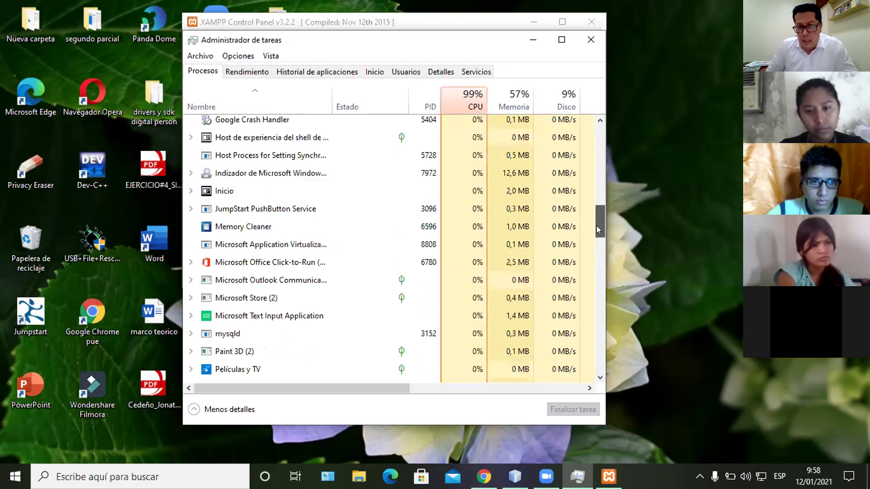
scroll(374, 326, "down", 1)
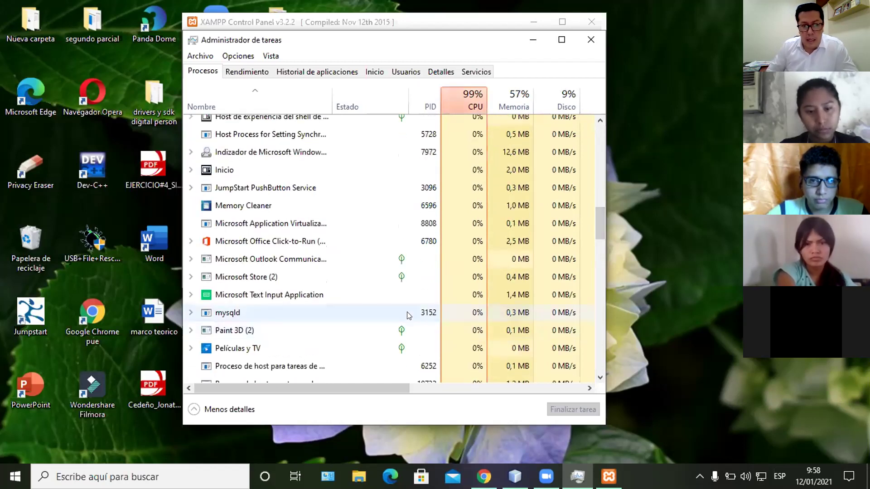
left_click(410, 315)
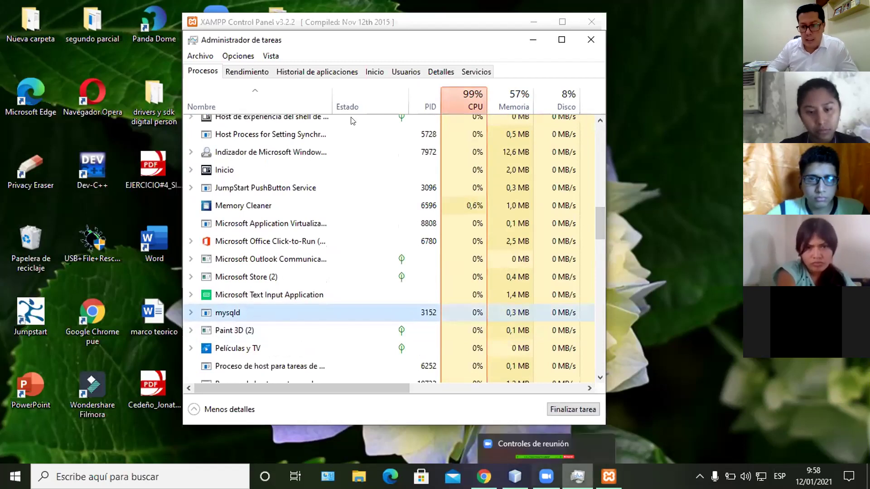
key("alt+Tab")
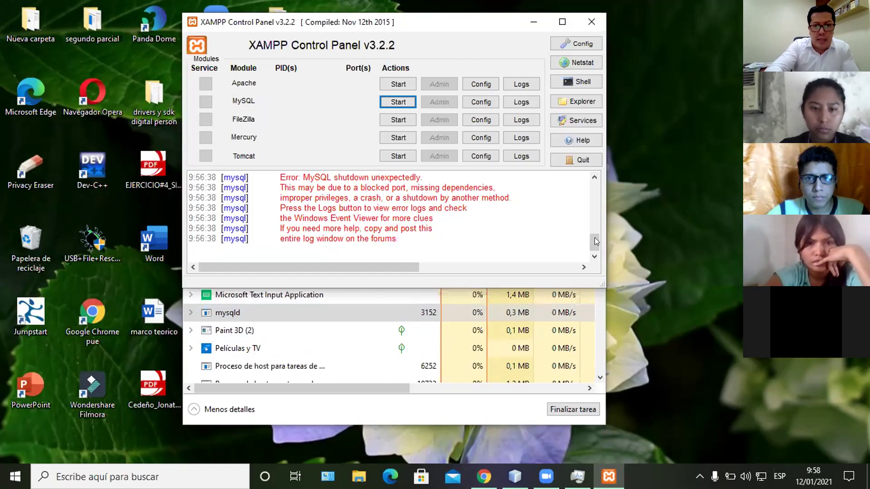
Step: Read the log lines on port 3306 used by MySQL Server 5.7, then return to Task Manager
left_click_drag(595, 238, 596, 225)
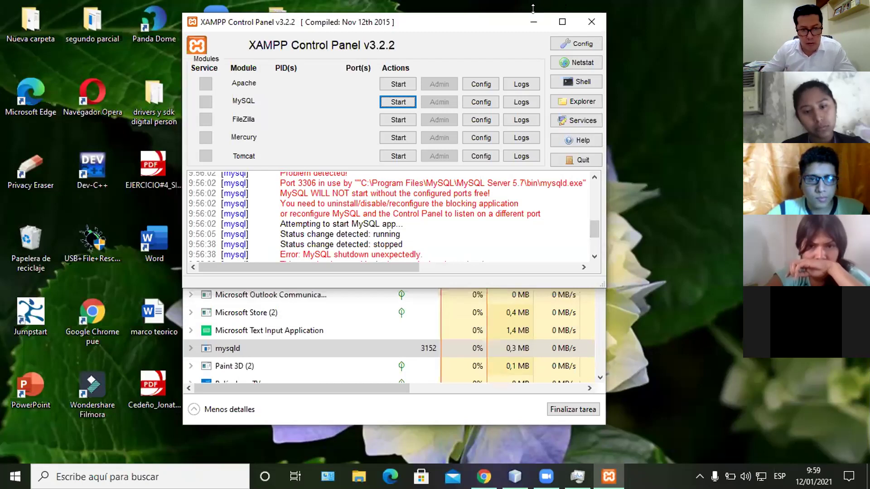
left_click(189, 351)
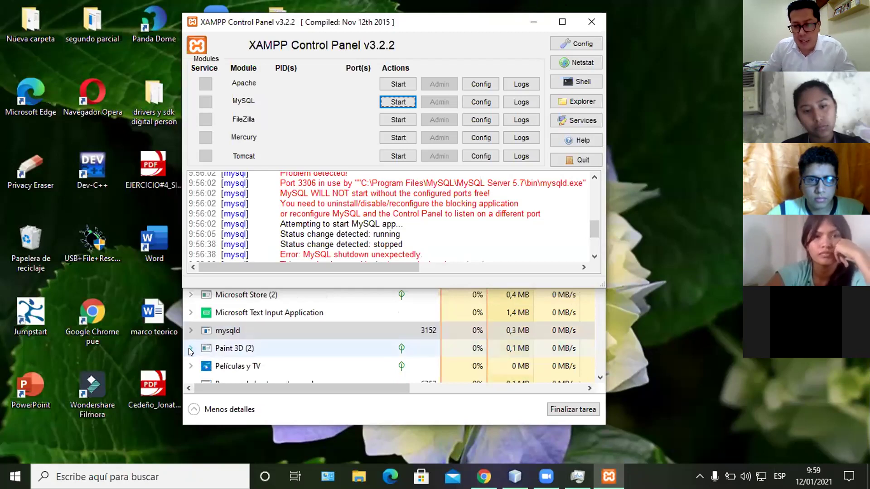
left_click(191, 349)
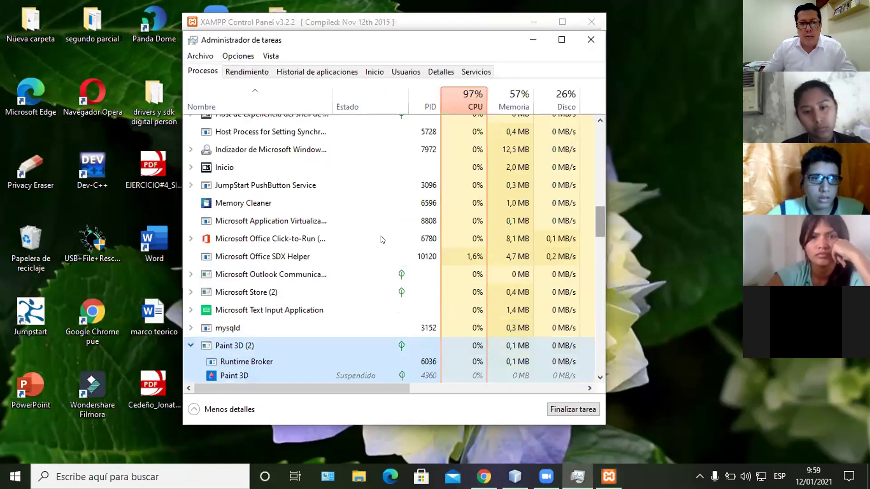
Step: Select the mysqld row (PID 3152) in Task Manager's process list
scroll(577, 372, "down", 3)
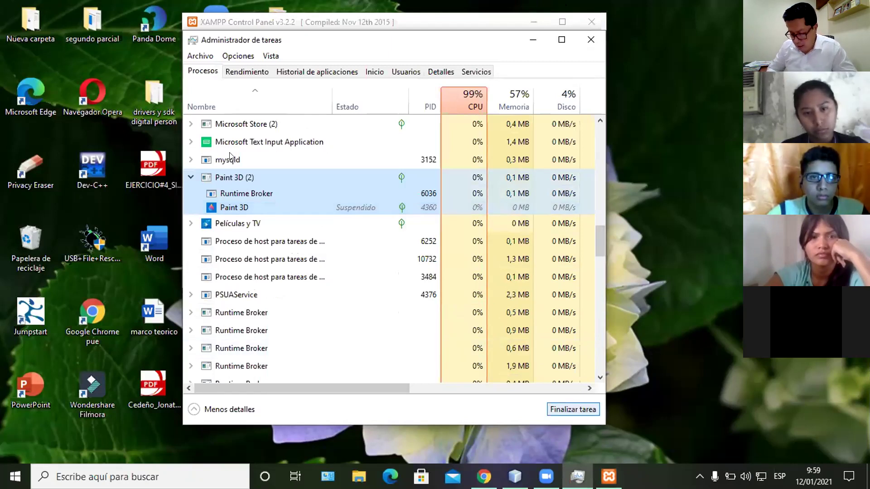
key("Up")
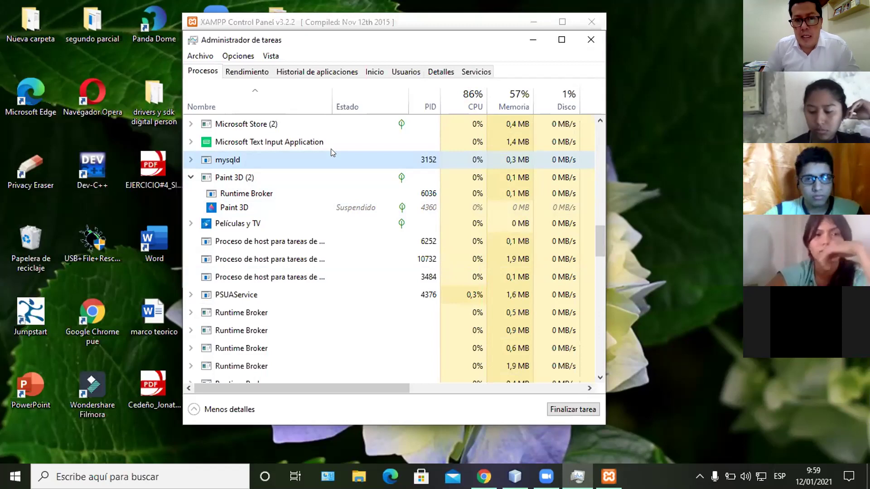
Step: Collapse Paint 3D (2) so its two processes fold under one entry below mysqld
left_click(190, 178)
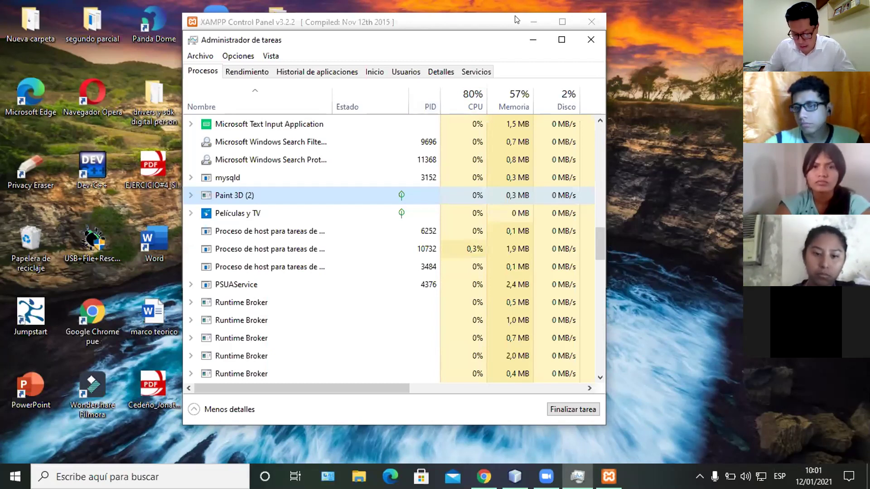
Step: Close Task Manager so Chrome's XAMPP download page on apachefriends.org is visible
left_click(588, 39)
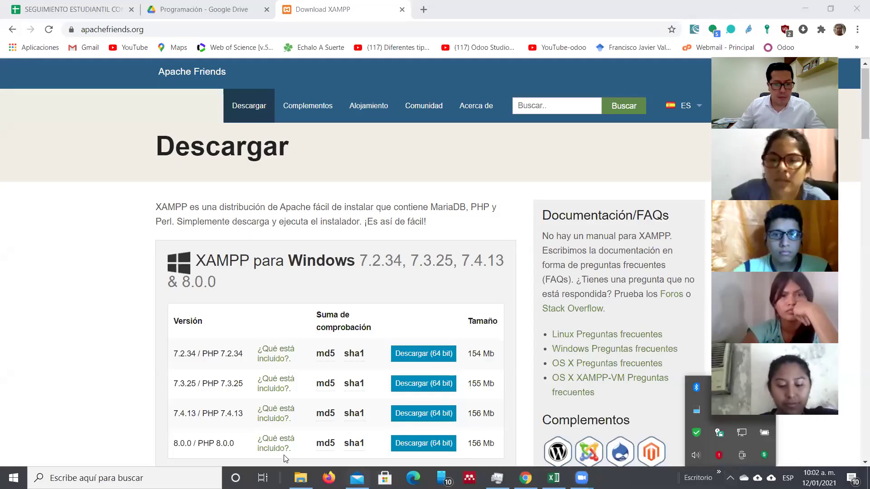
left_click(91, 478)
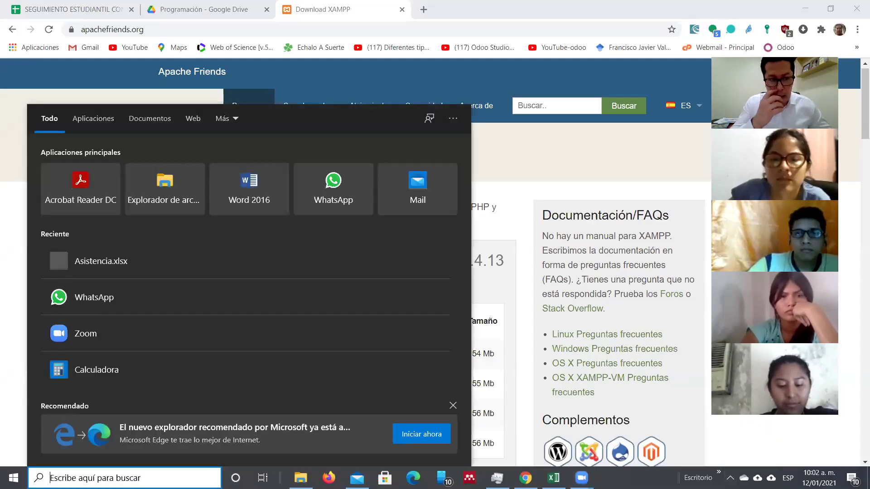
Step: Search Windows for 'xampp', launch XAMPP Control Panel, and start Apache on ports 80 and 443
type("xampp")
left_click(131, 182)
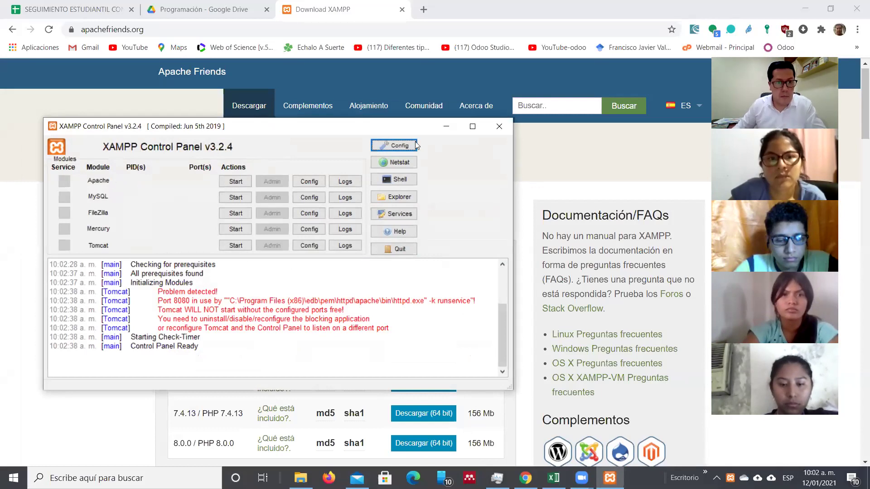
left_click(236, 182)
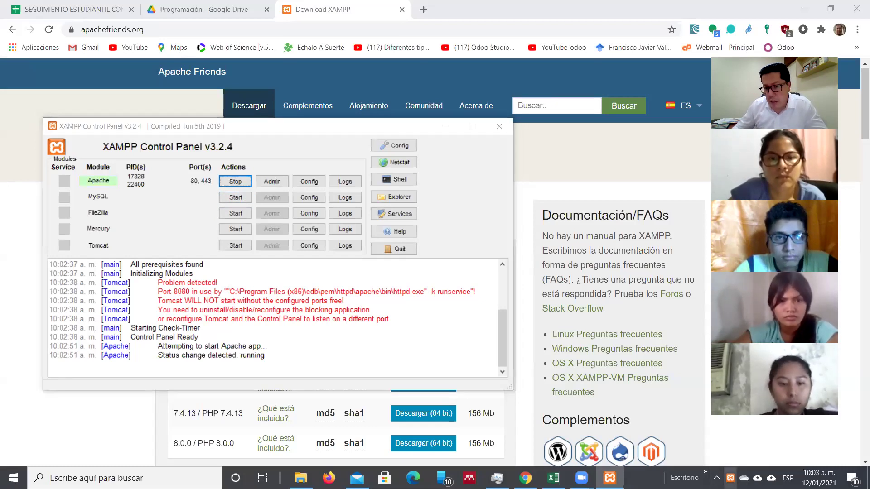
Step: Start MySQL in XAMPP Control Panel so it runs on port 3306 alongside Apache
left_click(610, 478)
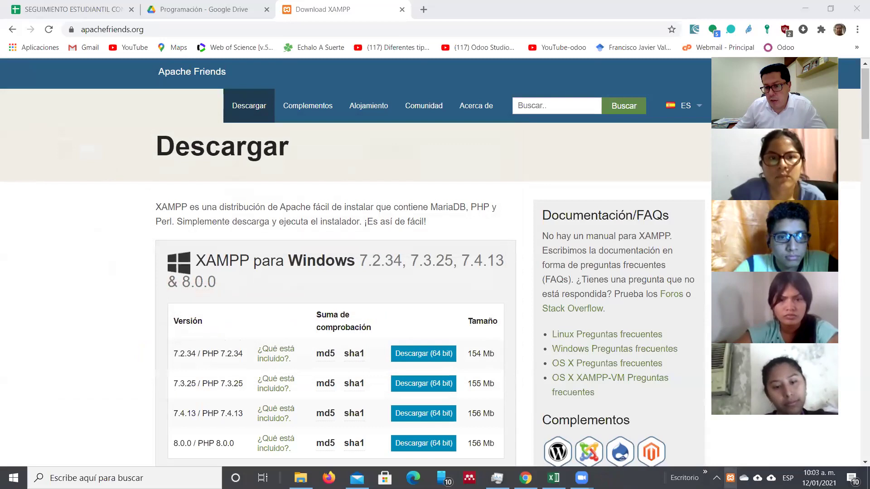
left_click(730, 478)
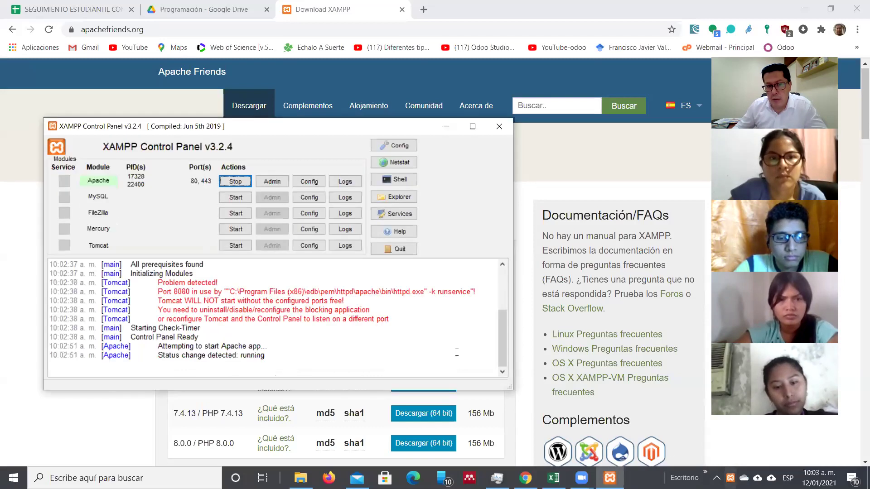
left_click(233, 199)
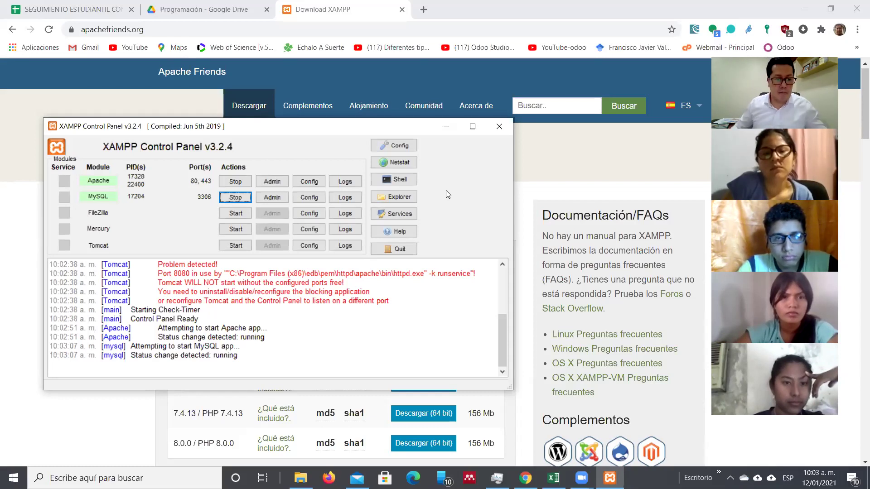
Step: Send XAMPP Control Panel behind Chrome's XAMPP download page, leaving Apache and MySQL running
left_click(113, 478)
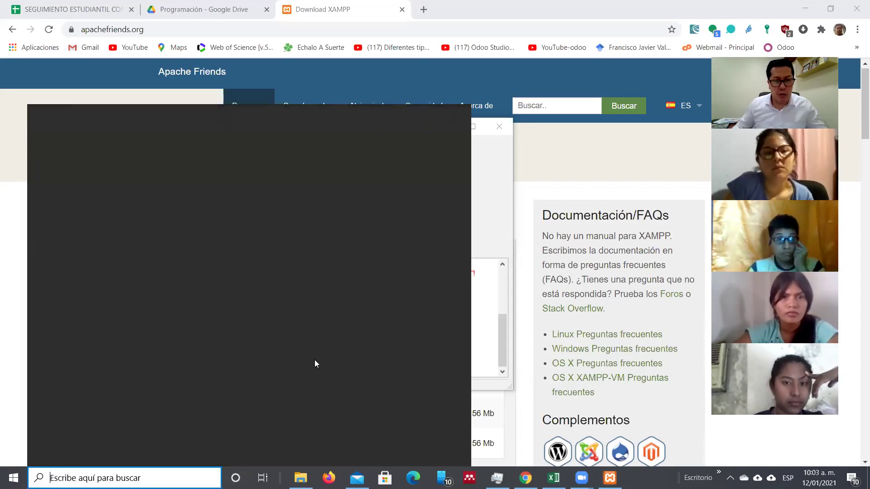
left_click(565, 153)
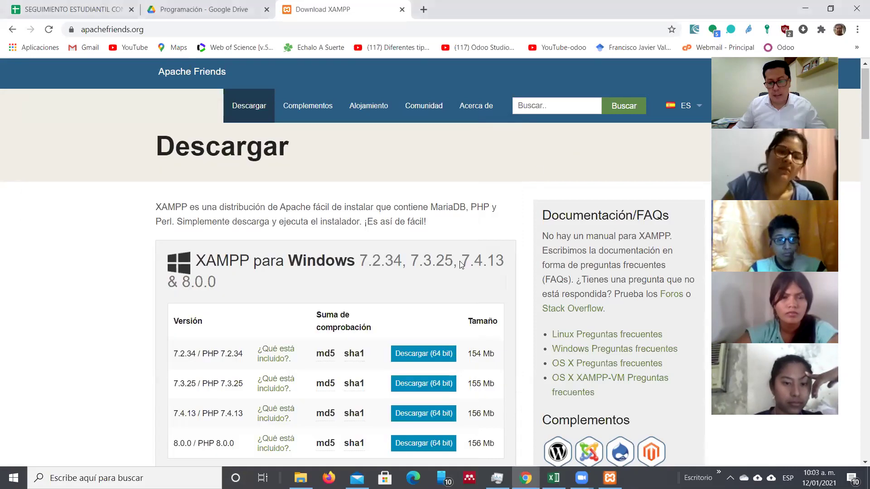
left_click(610, 478)
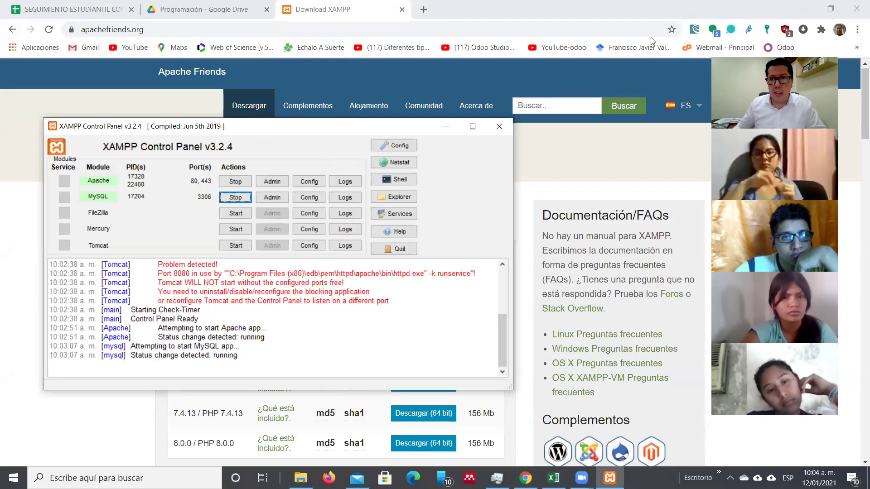
left_click(767, 12)
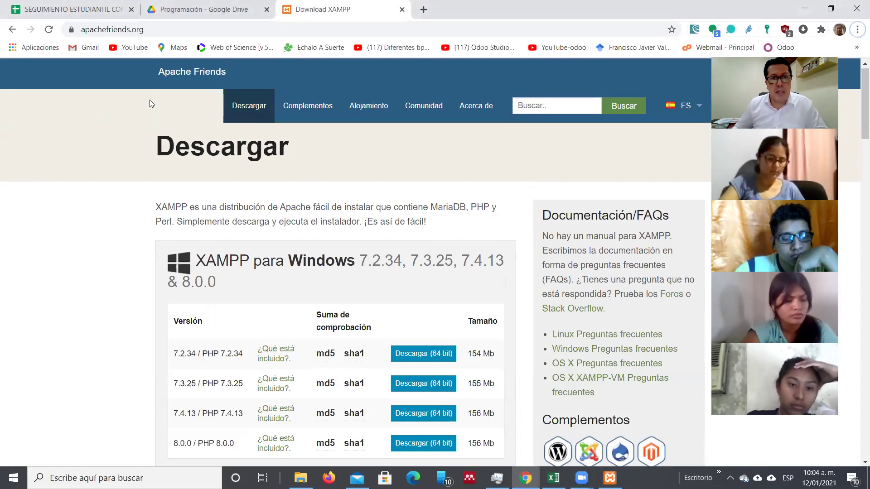
left_click(226, 10)
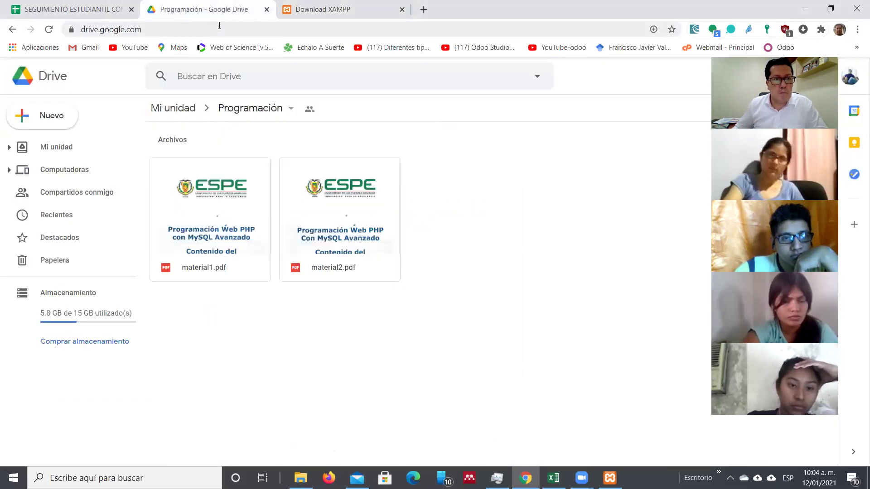
left_click(215, 30)
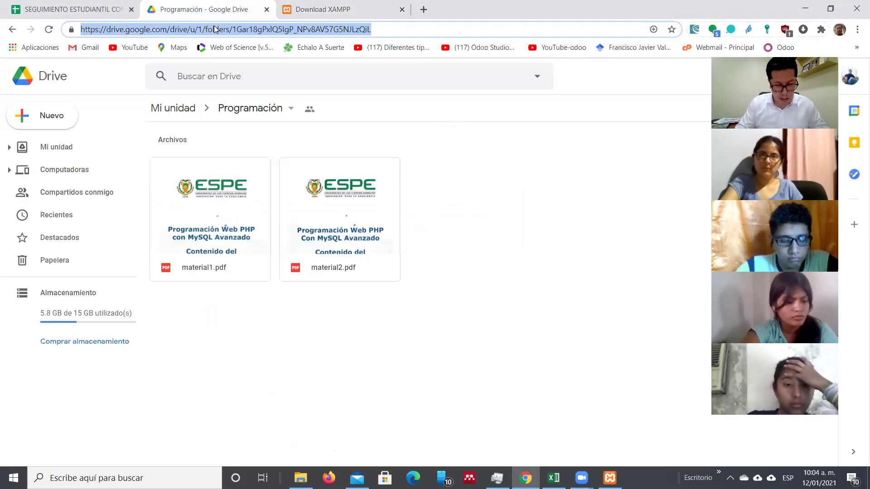
type("www.google.com")
key("Return")
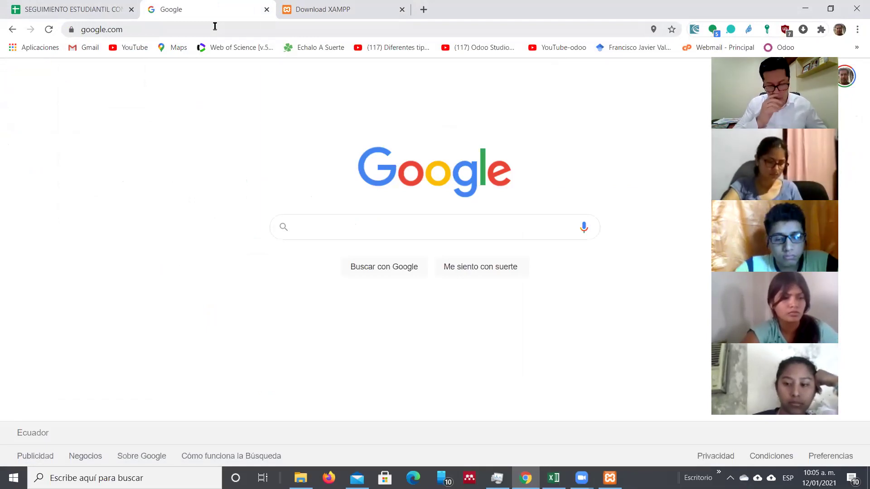
Step: Search Google for 'workbench' and scroll through the MySQL Workbench results
type("w")
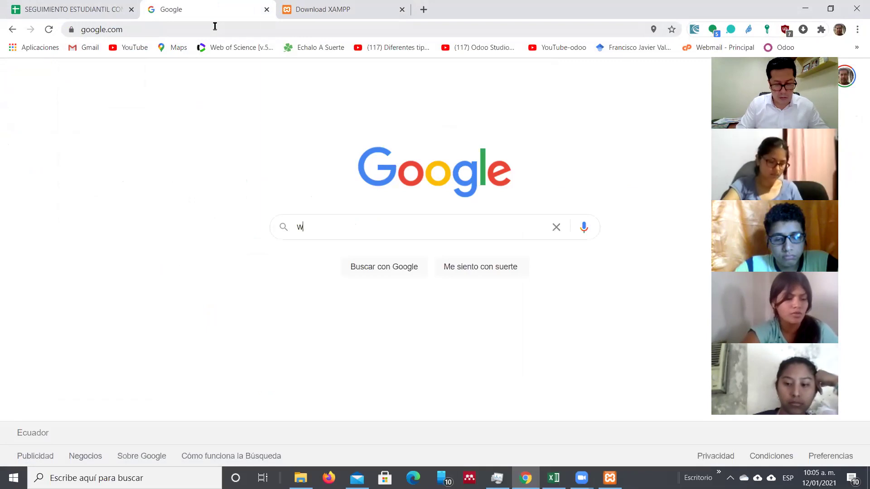
type("ork")
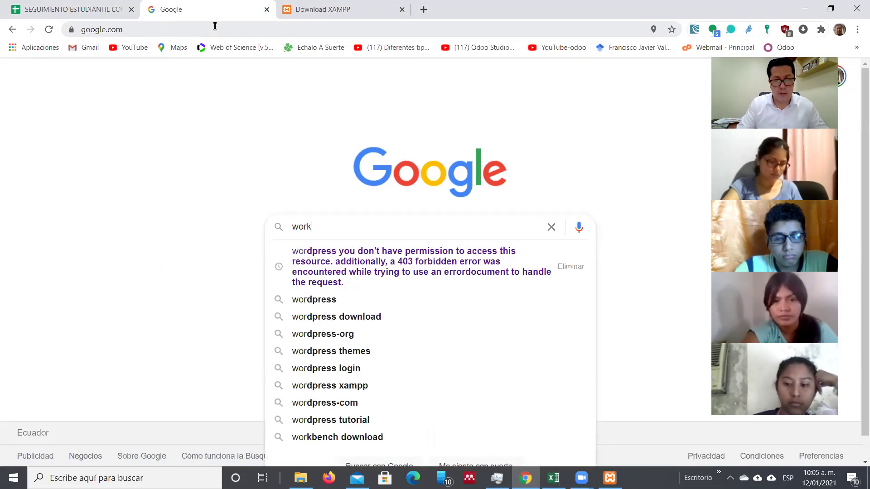
key("BackSpace")
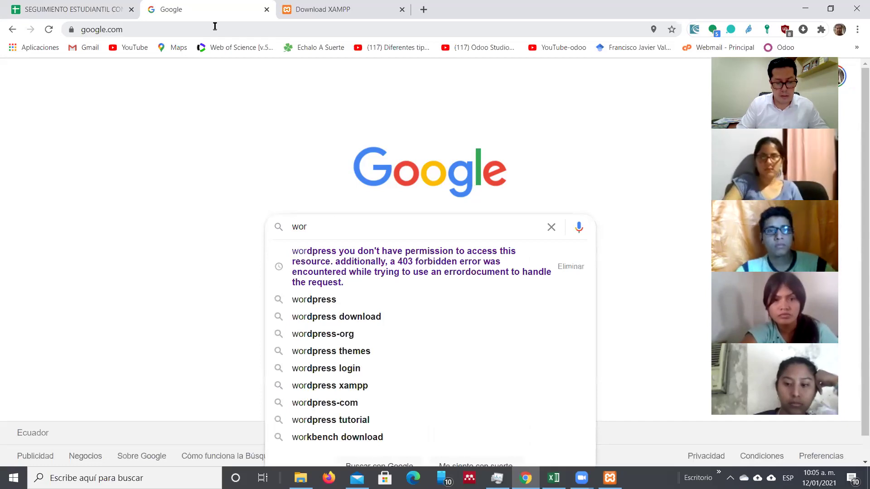
key("BackSpace")
key("BackSpace")
key("BackSpace")
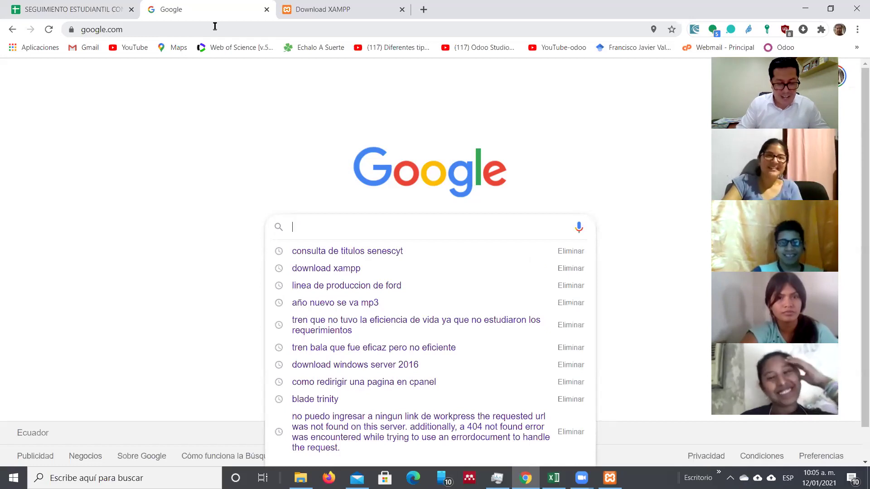
type("eorkben")
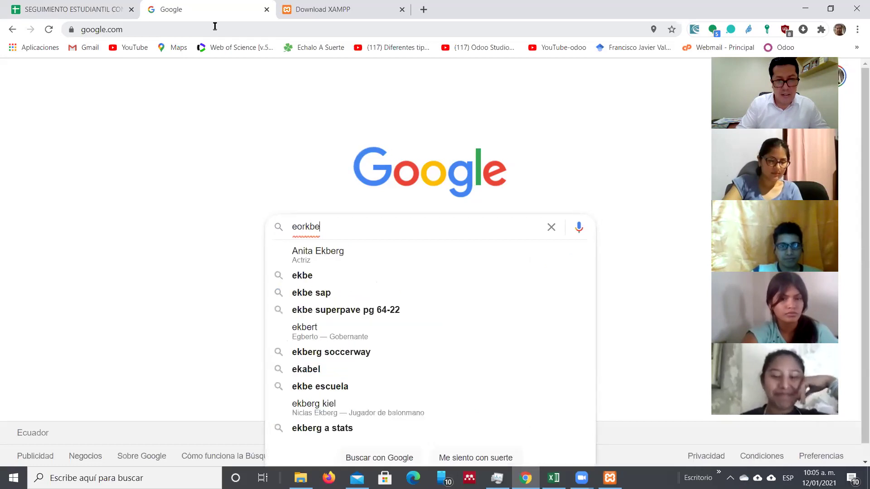
key("Down")
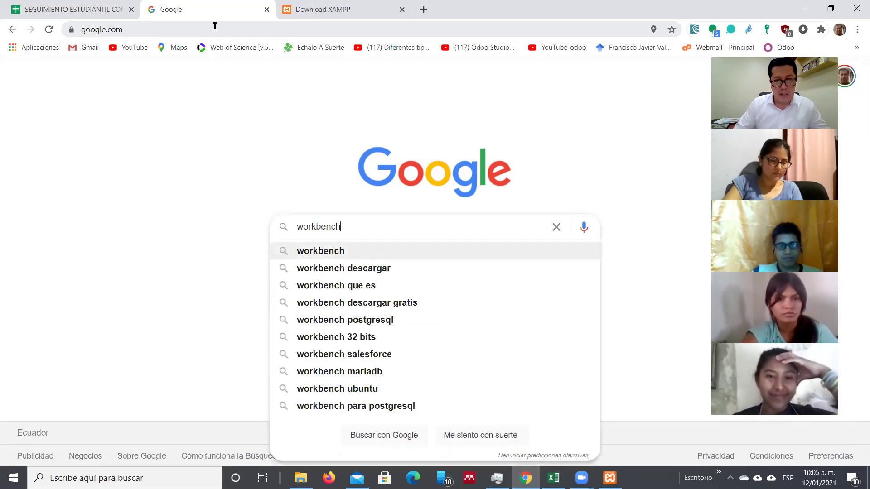
key("Return")
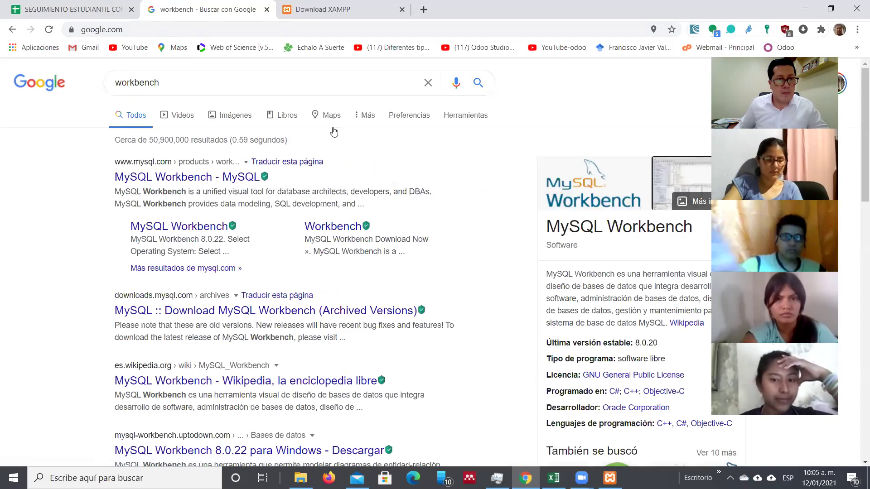
scroll(857, 287, "down", 5)
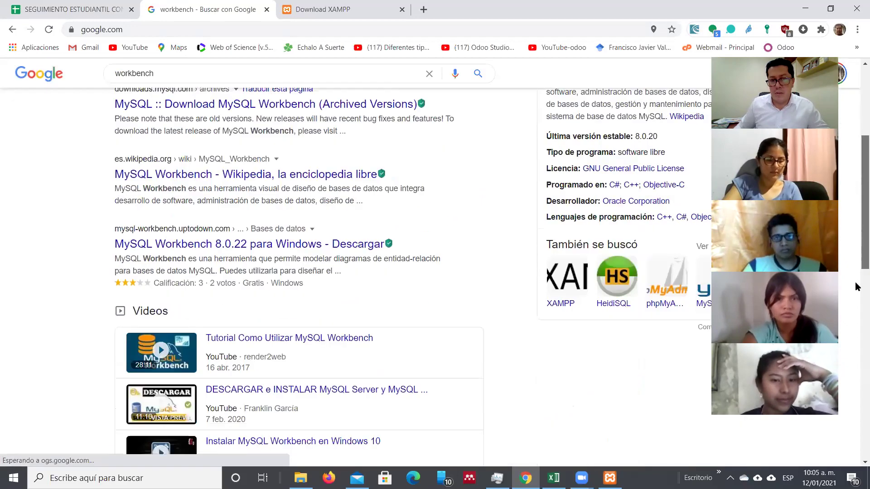
scroll(857, 286, "down", 12)
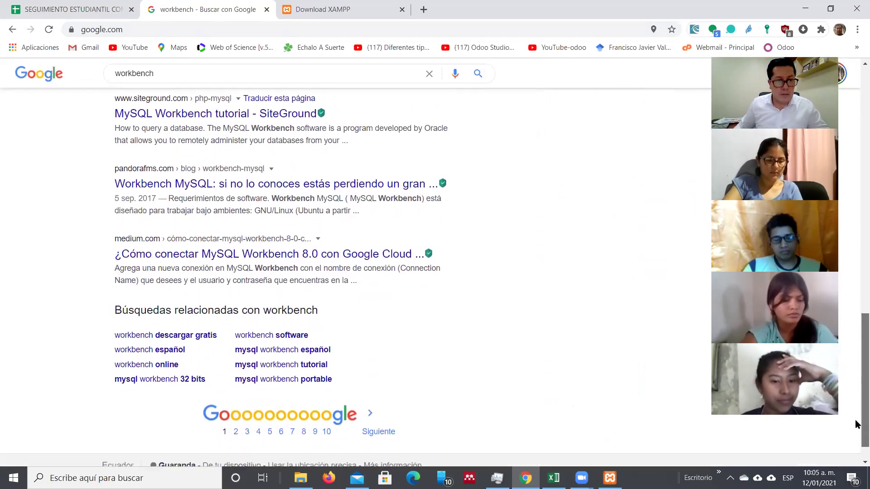
scroll(856, 424, "up", 16)
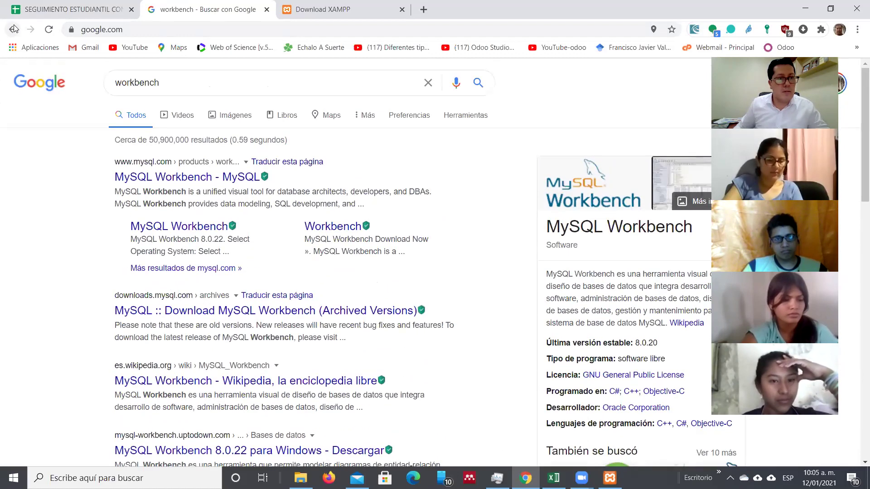
Step: Search for 'best line workbench', scroll its results, then return to the 'workbench' results
double_click(167, 83)
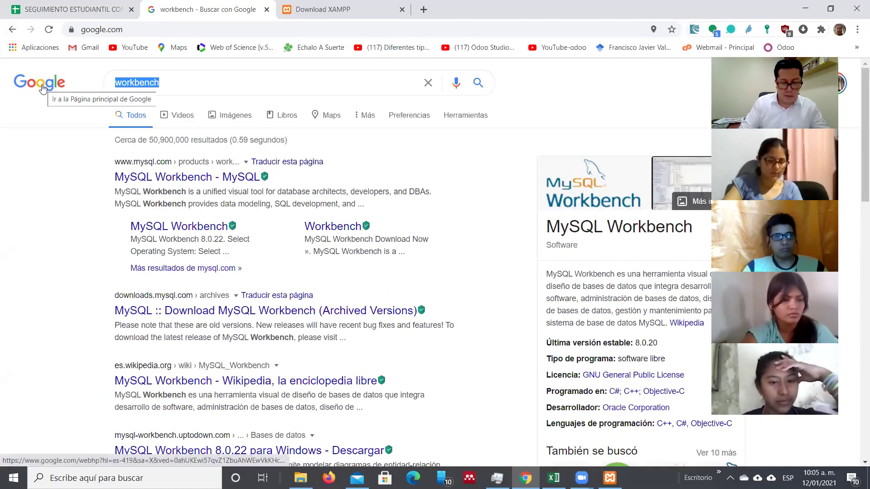
type("best li")
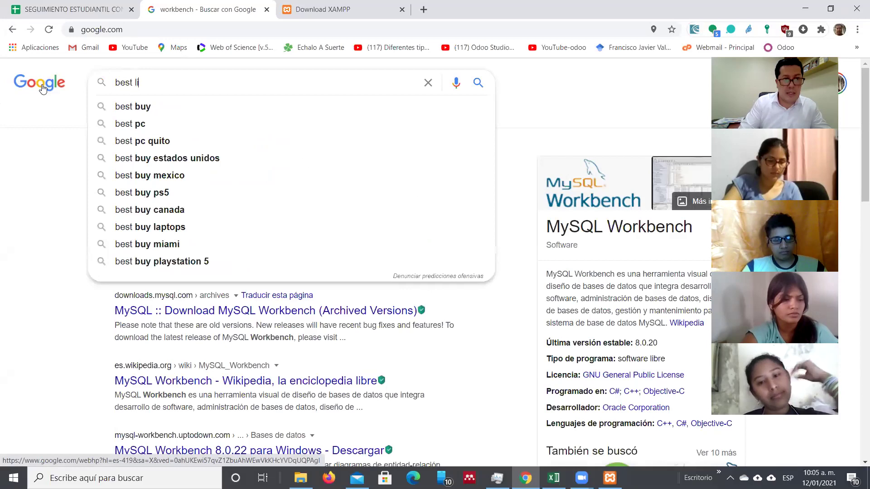
type("ne")
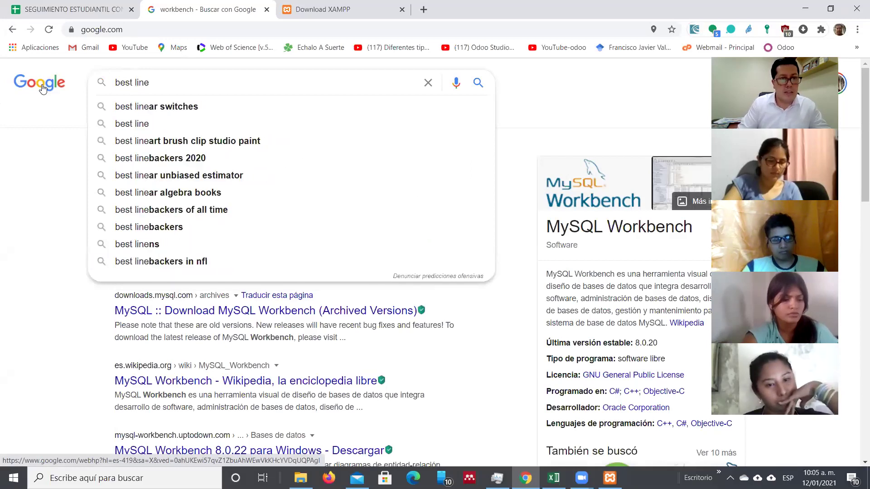
type(" wor")
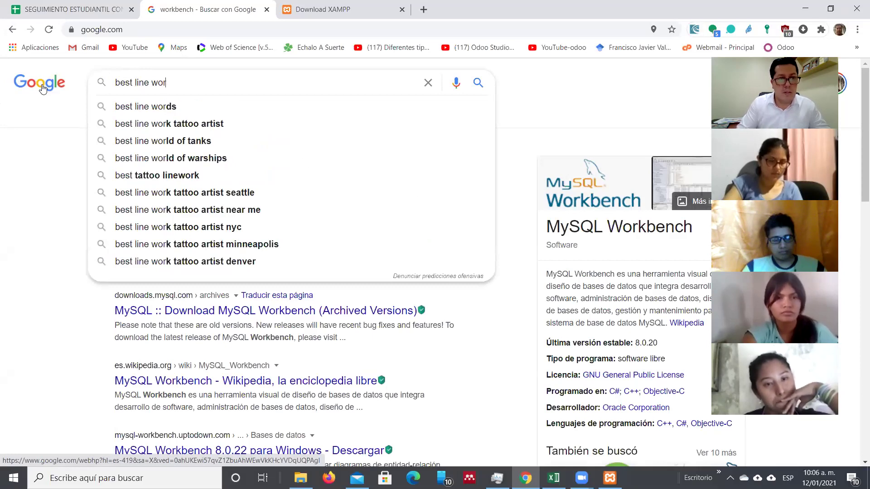
type("k")
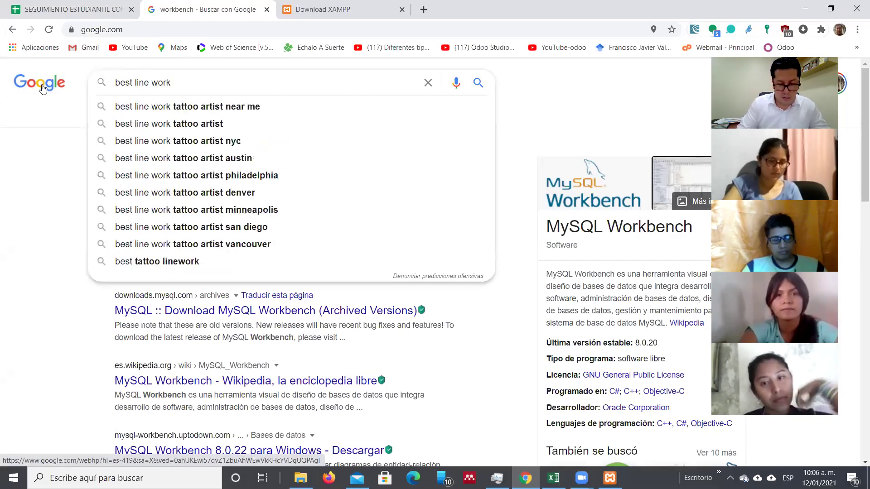
type("ben")
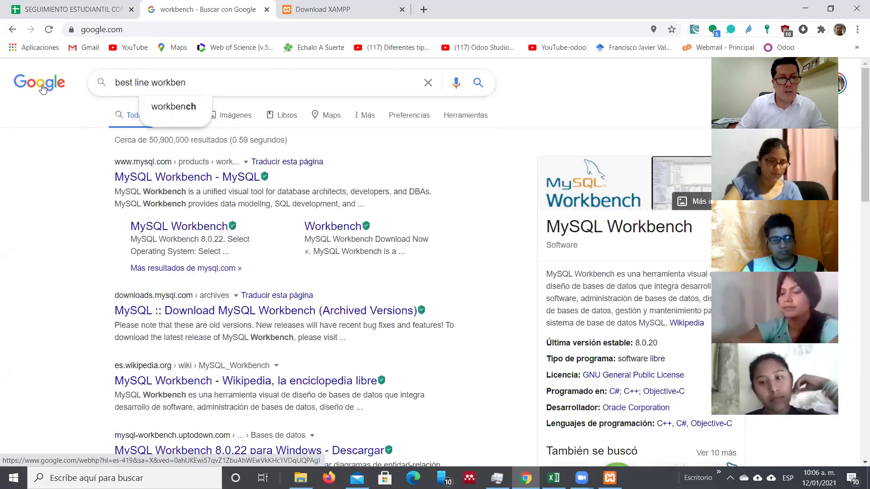
type("ch")
key("Return")
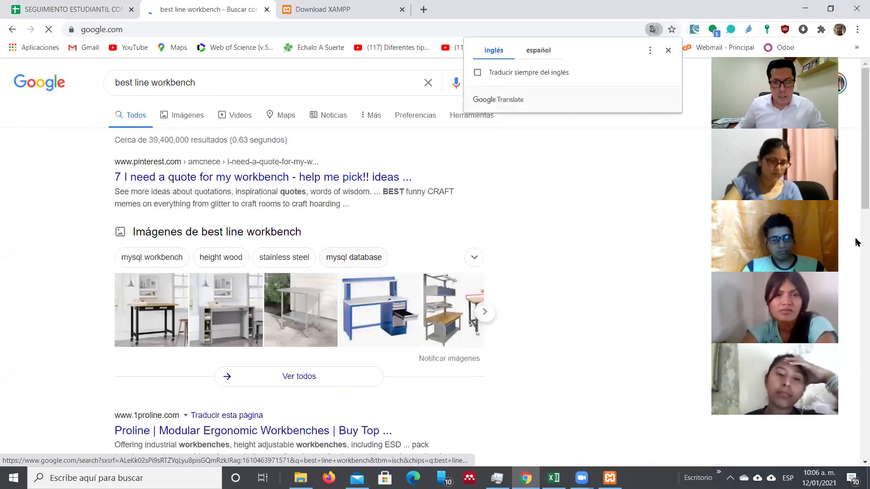
scroll(857, 254, "down", 8)
left_click_drag(856, 294, 842, 196)
scroll(842, 196, "up", 1)
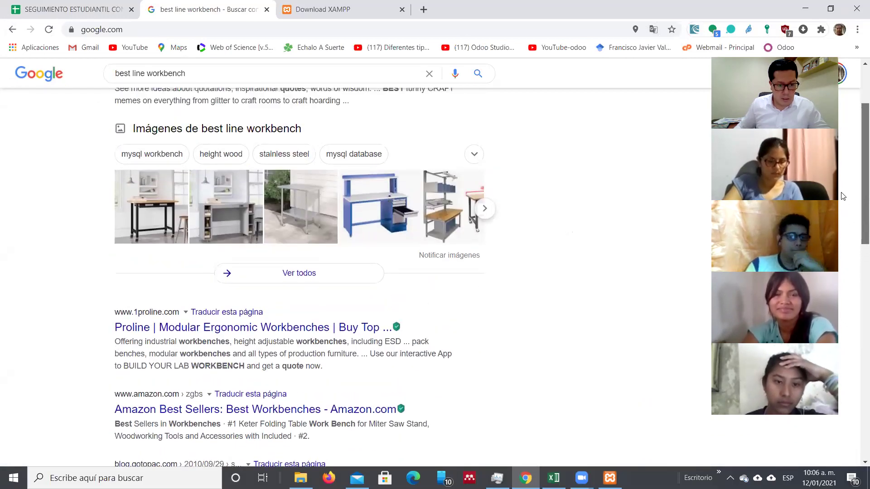
scroll(843, 196, "up", 1)
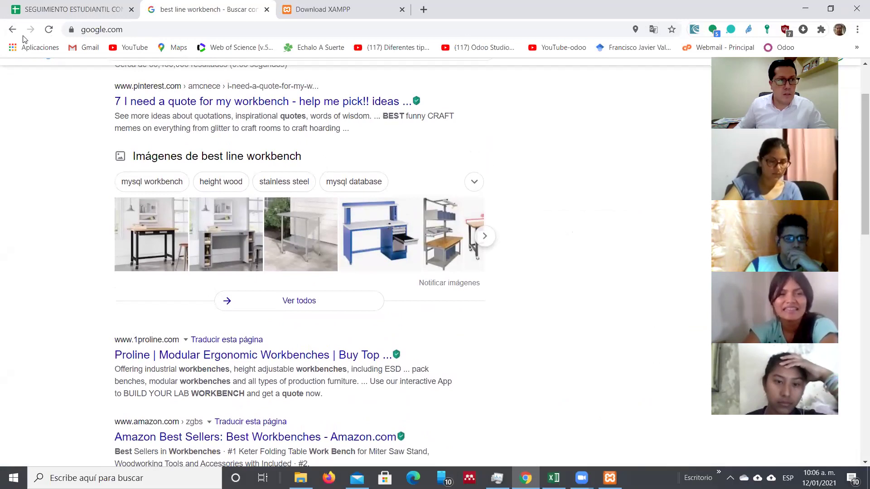
left_click(12, 29)
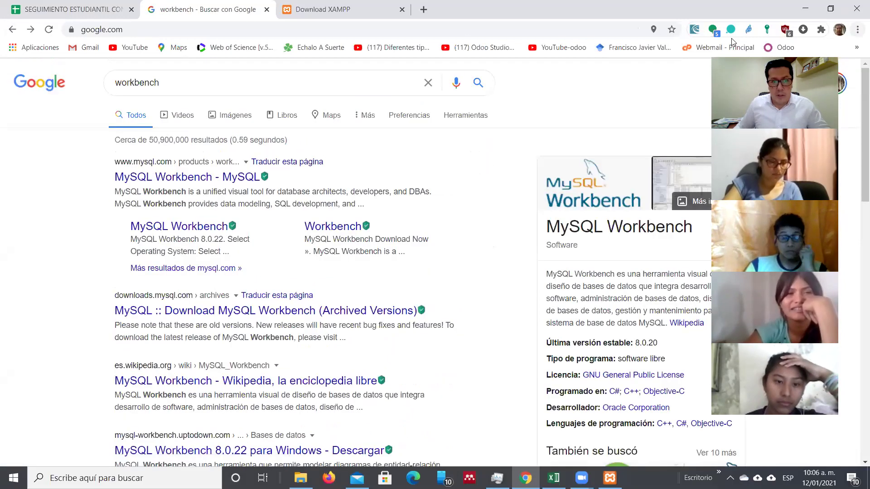
Step: Show the Marcadores bookmarks submenu from the Chrome menu
left_click(857, 29)
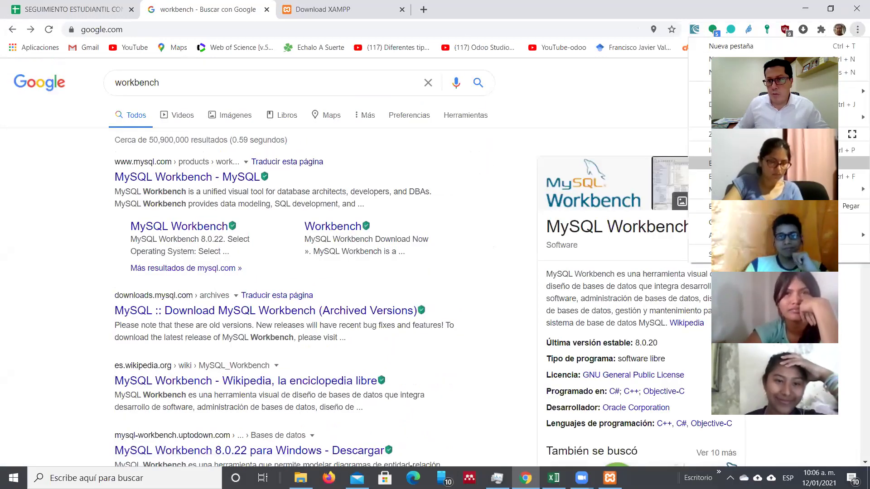
mouse_move(771, 91)
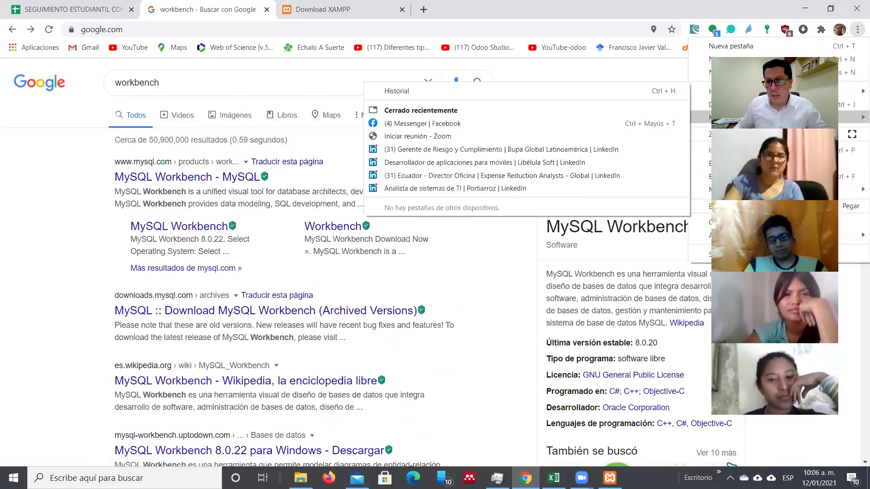
mouse_move(702, 117)
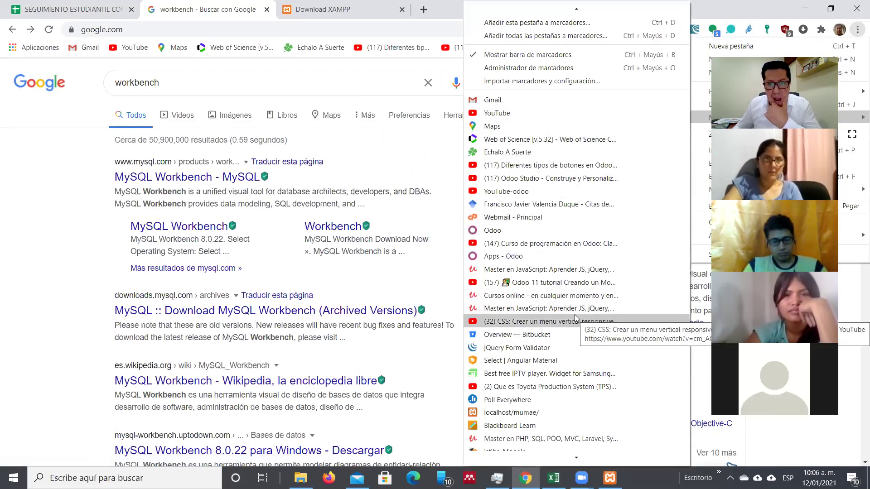
scroll(576, 317, "down", 1)
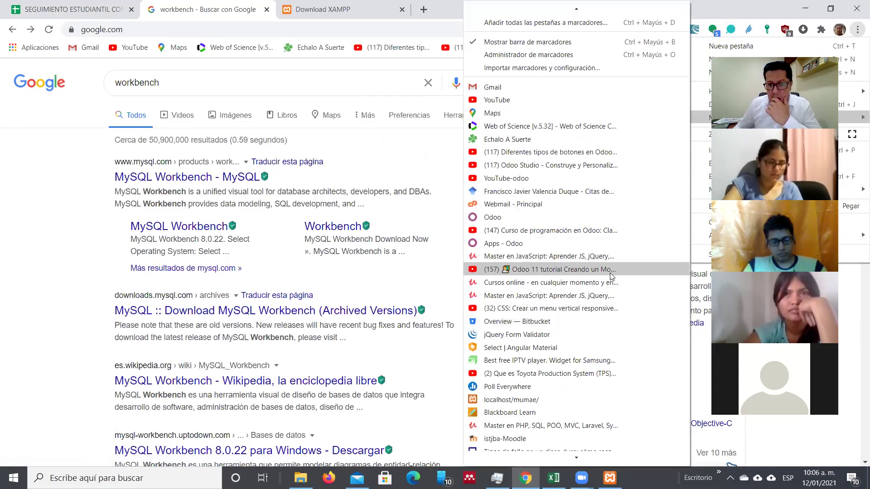
Step: Step through the bookmark entries to the top, then bring the PHP course folder forward
key("Down")
key("Down")
key("Down")
key("Down")
key("Down")
key("Down")
key("Down")
key("Down")
key("Down")
key("Down")
key("Down")
key("Down")
key("Down")
key("Down")
key("Down")
key("Down")
key("Down")
key("Down")
key("Down")
key("Down")
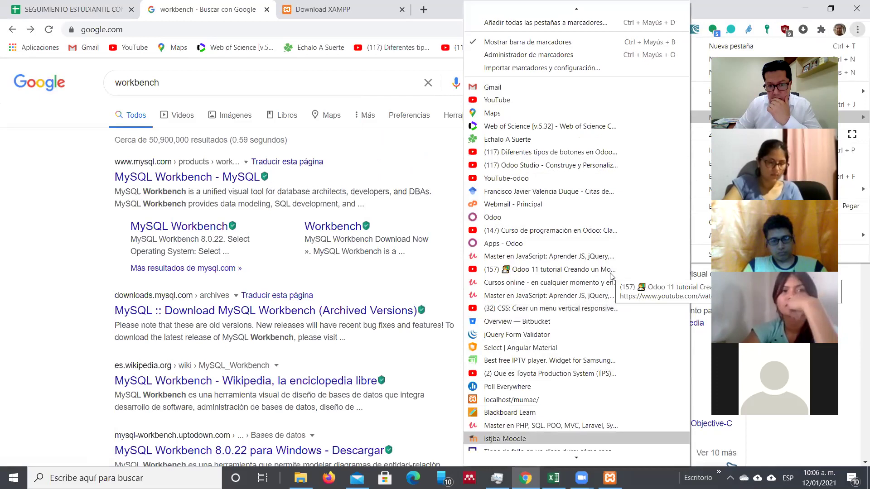
key("Up")
key("Up")
key("Up")
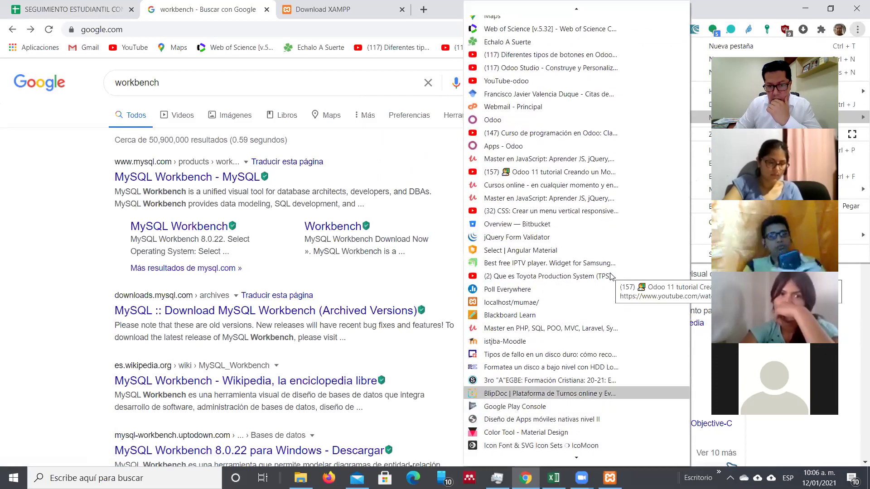
key("Down")
key("Down")
key("Down")
key("Down")
key("Down")
key("Down")
key("Down")
key("Down")
key("Down")
key("Down")
key("Down")
key("Down")
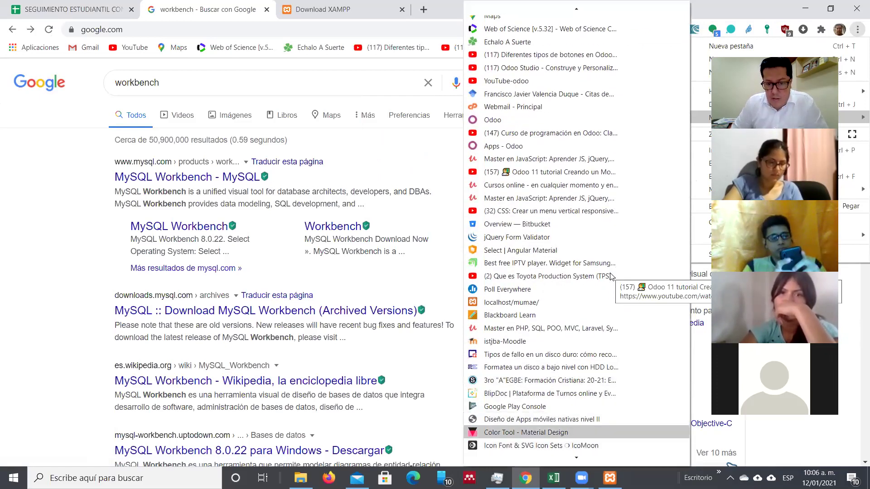
key("Up")
key("Up")
key("Up")
key("Up")
key("Up")
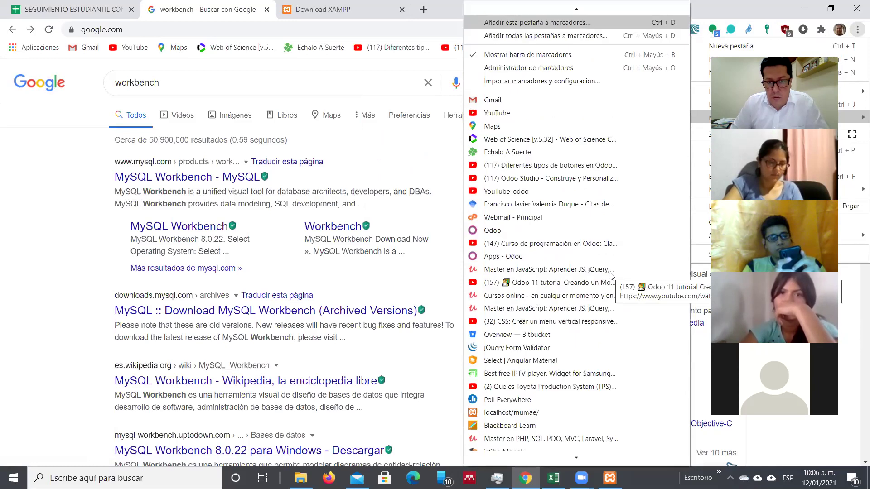
key("Up")
key("Up")
key("Up")
key("Up")
key("Up")
key("Up")
key("Up")
key("Up")
key("Up")
key("Up")
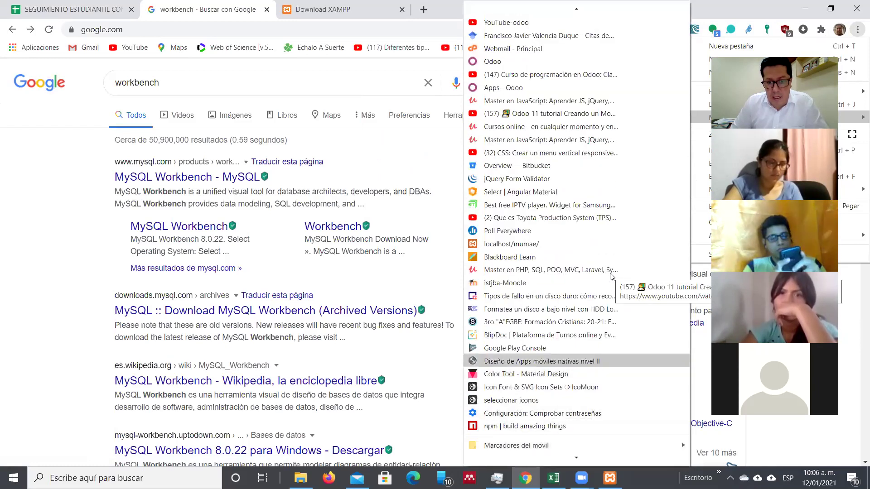
key("Up")
key("Up")
key("Up")
key("Up")
key("Up")
key("Up")
key("Up")
key("Up")
key("Up")
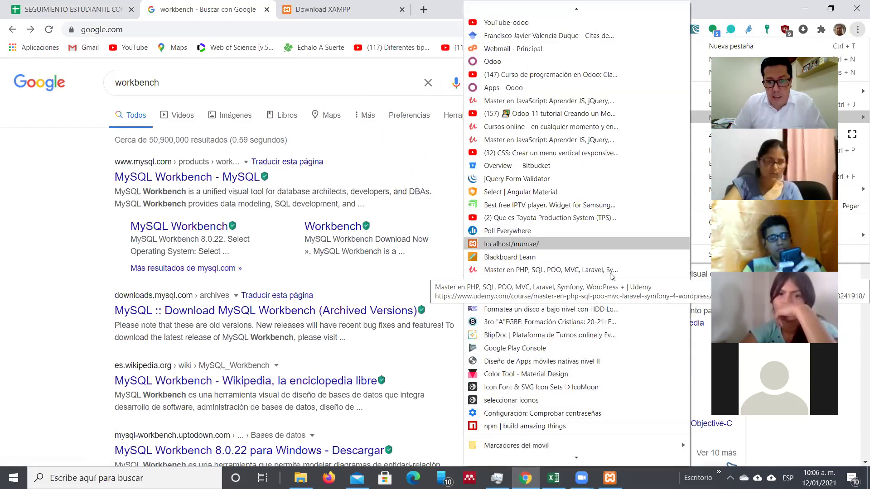
key("Up")
key("Up")
key("Up")
key("Up")
key("Up")
key("Up")
key("Up")
key("Up")
key("Up")
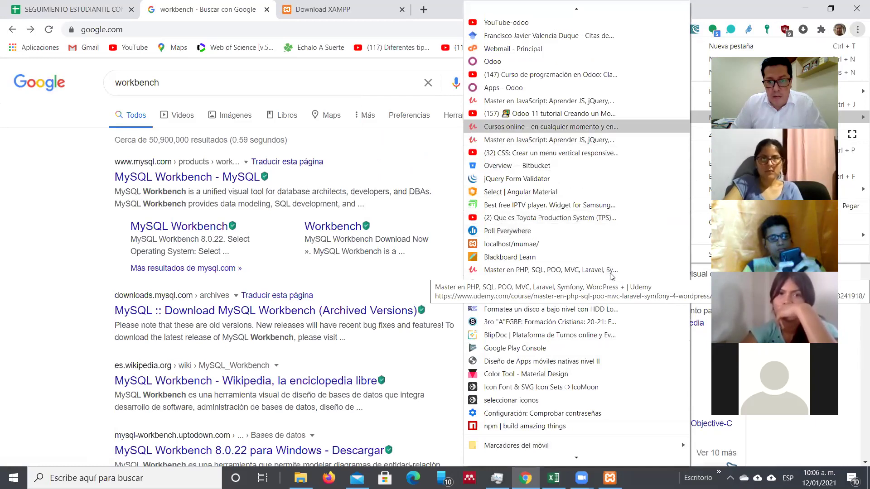
key("Up")
key("Up")
key("Up")
key("Up")
key("Up")
key("Up")
key("Up")
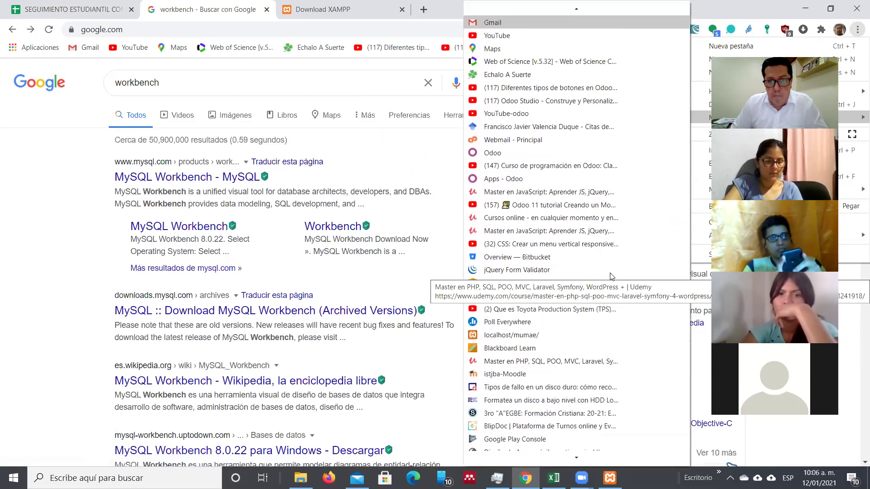
key("Up")
key("Up")
key("Down")
key("Down")
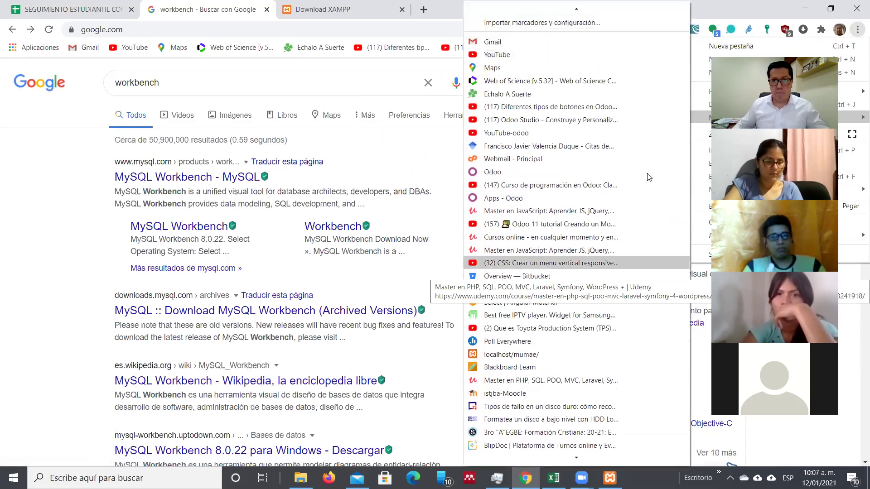
scroll(621, 435, "down", 2)
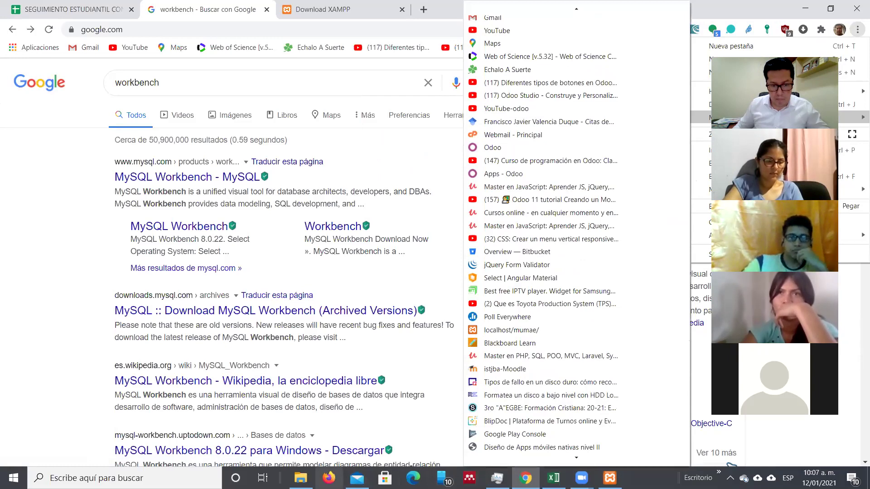
left_click(300, 478)
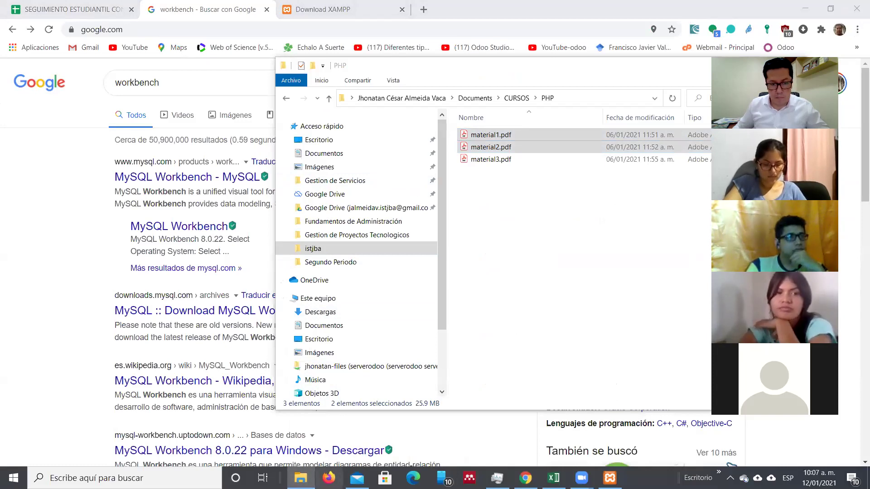
Step: Bring up the PHP course folder window from the File Explorer taskbar icon
mouse_move(301, 478)
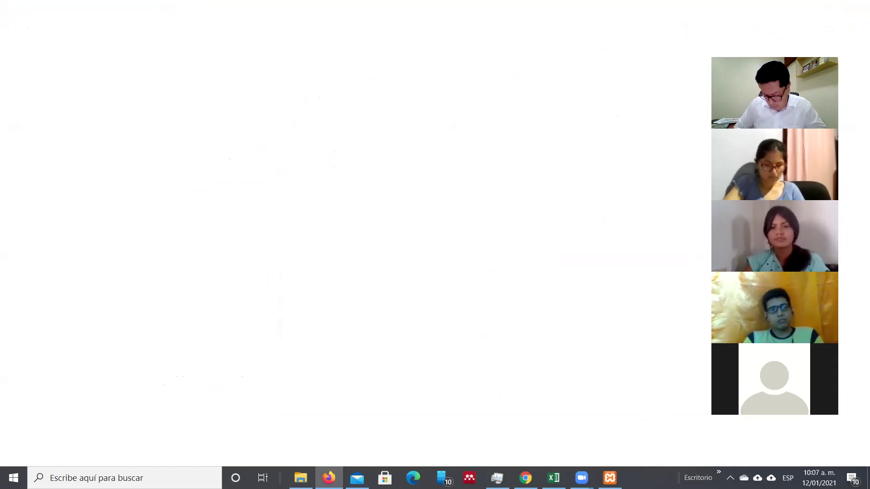
Step: Close the frozen Firefox window with Alt+F4 and wait for a fresh new-tab page
key("alt+F4")
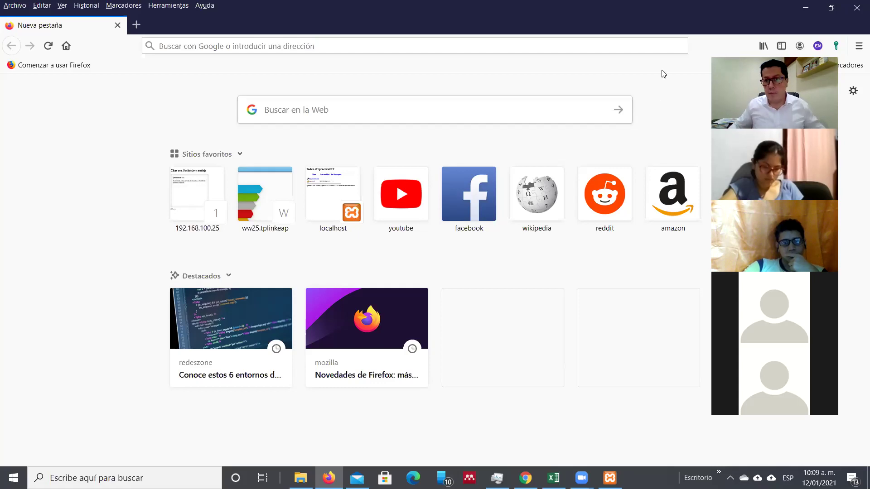
Step: Review the recently added bookmarks in Firefox's Library, then return to Chrome's workbench search results
left_click(763, 46)
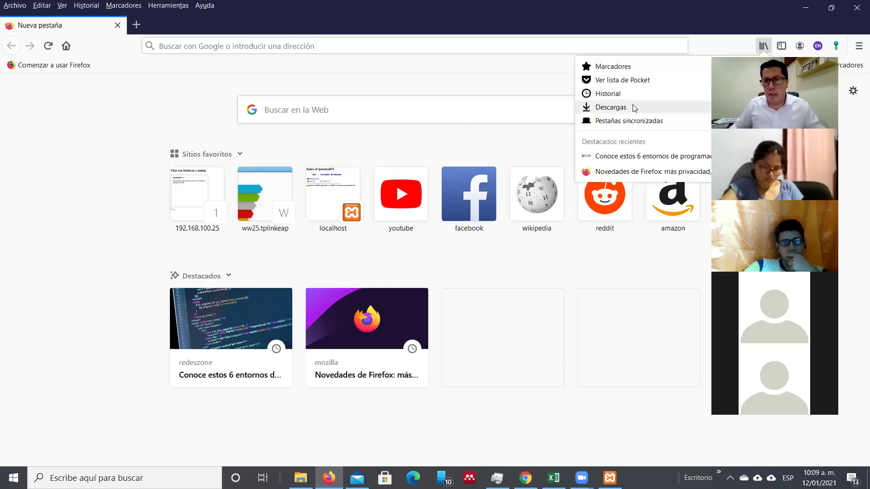
left_click(626, 69)
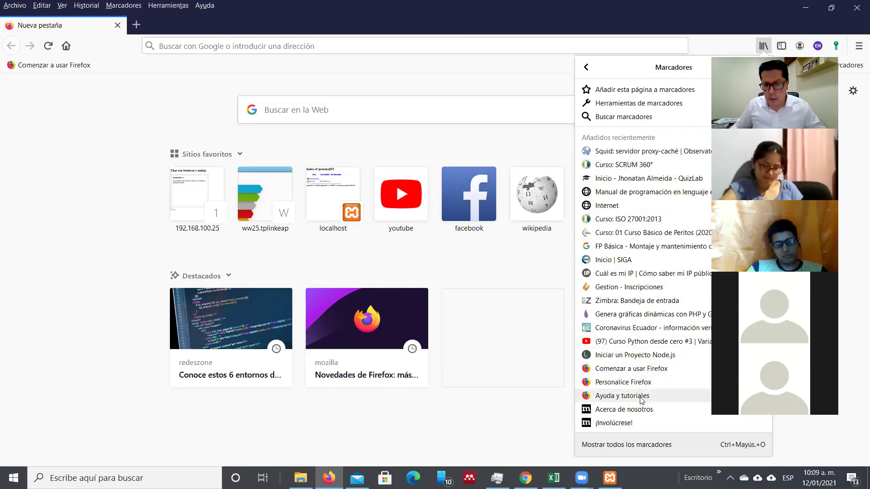
left_click(532, 412)
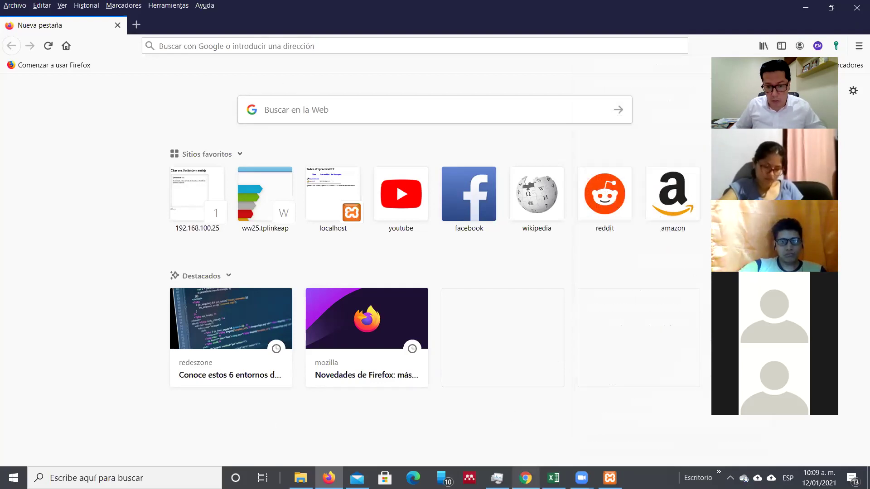
left_click(525, 478)
left_click_drag(184, 84, 77, 79)
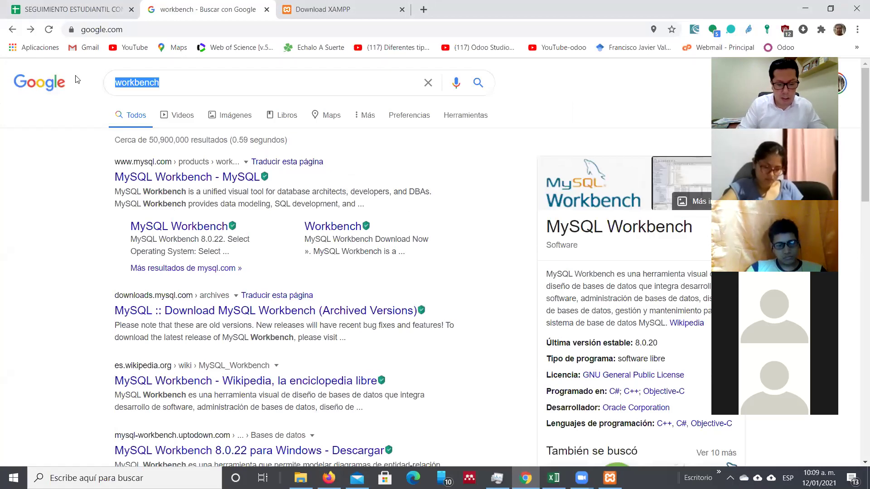
Step: Search Google for 'benchmark' and scroll through the results
type("bench")
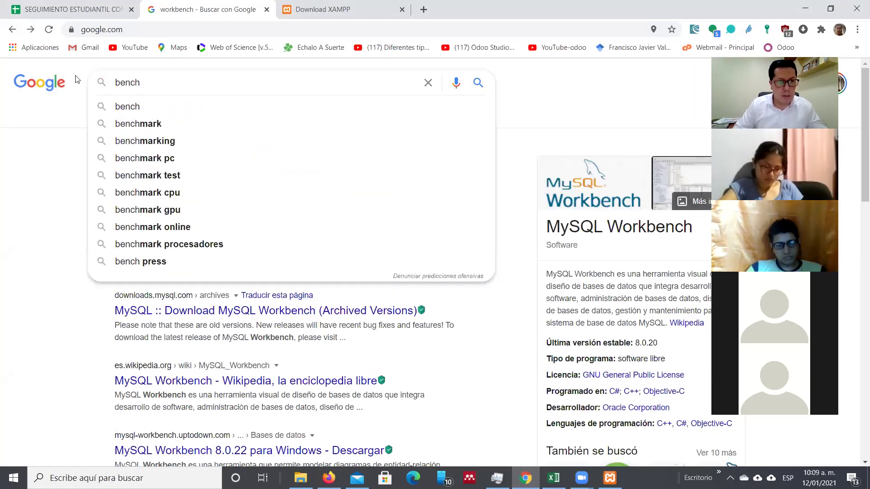
key("Down")
key("Down")
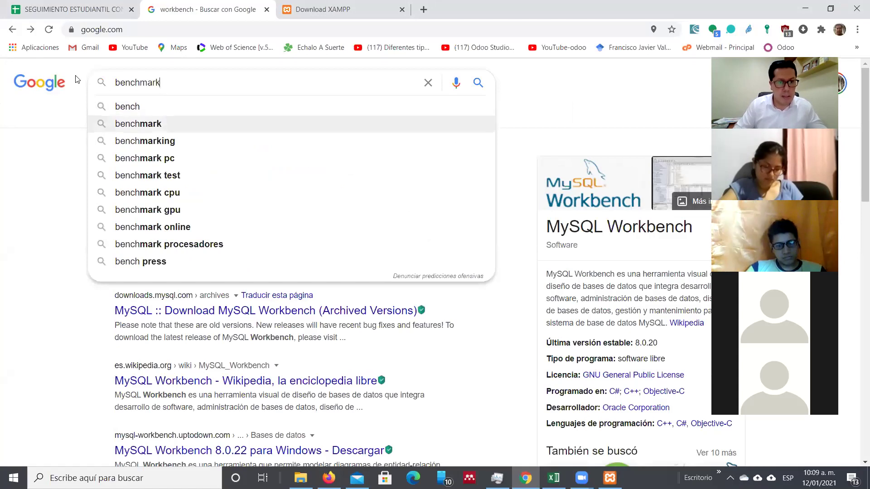
key("Return")
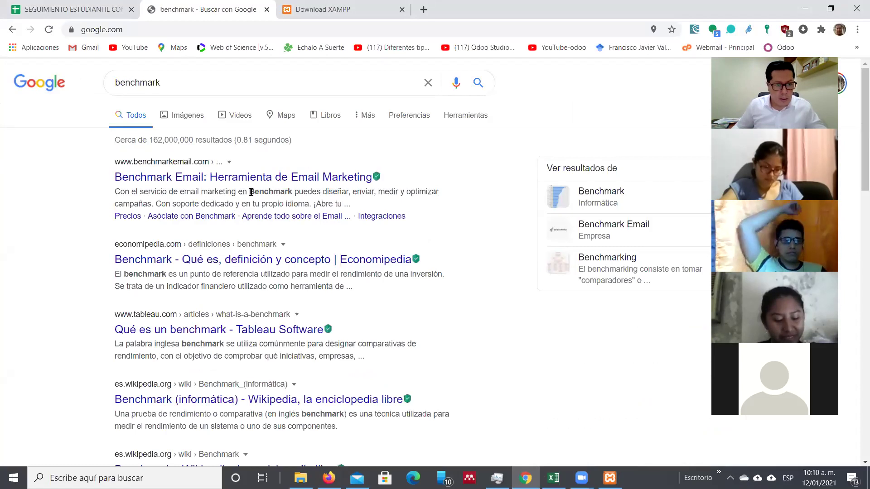
left_click(208, 81)
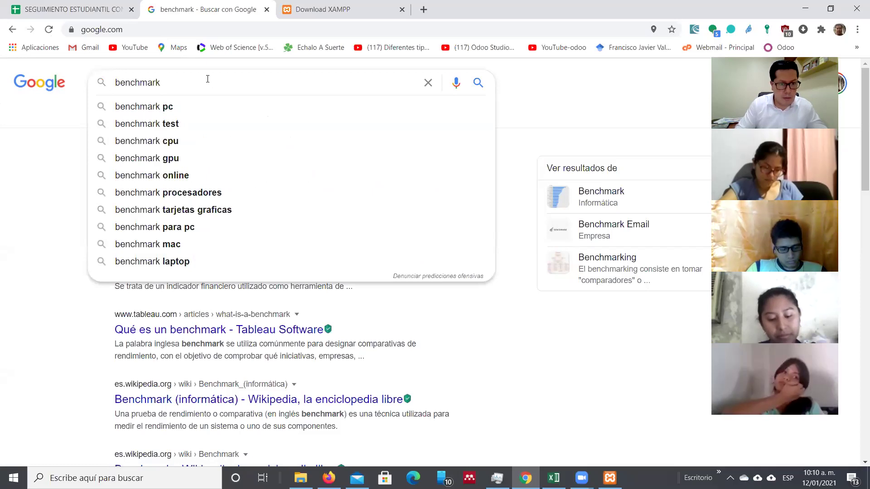
key("BackSpace")
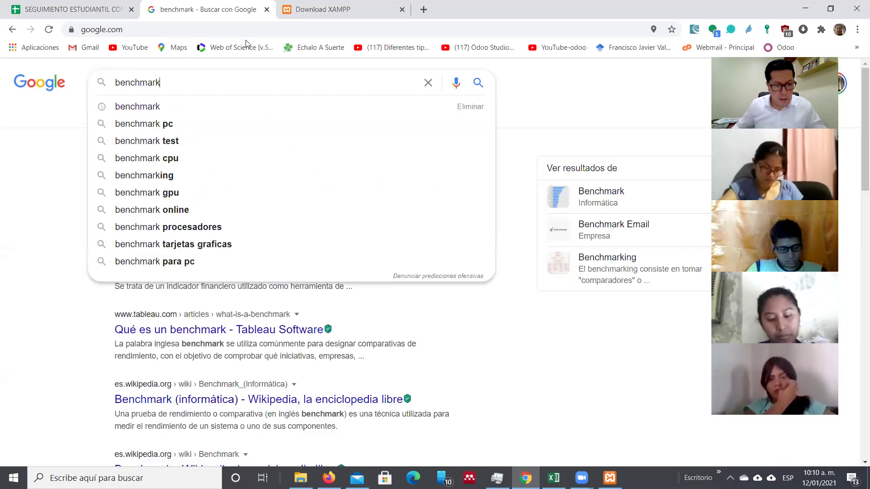
key("Return")
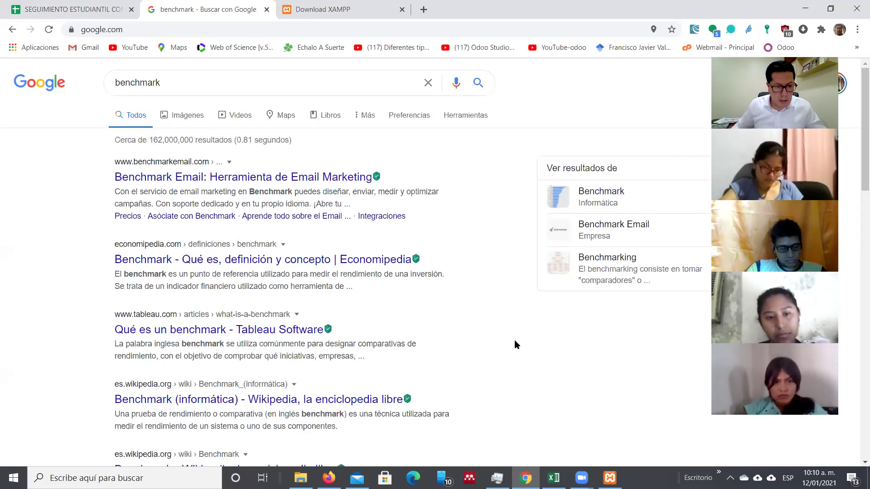
scroll(856, 235, "down", 8)
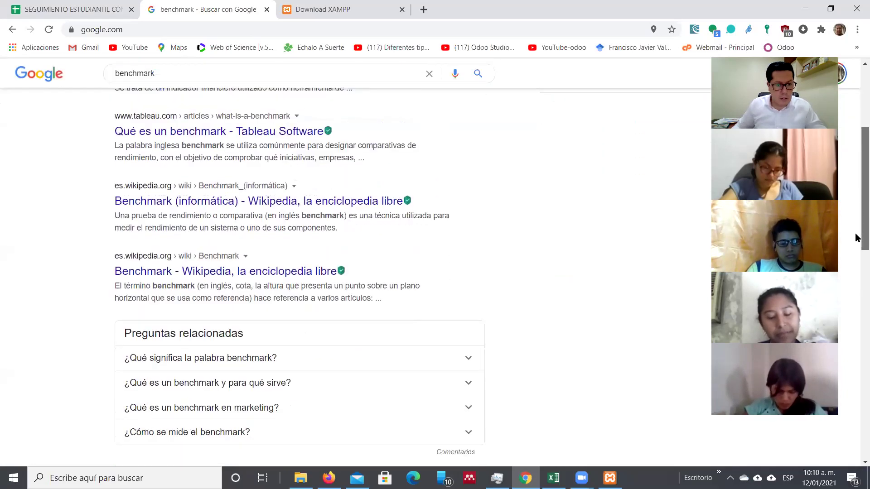
left_click_drag(857, 281, 843, 329)
scroll(843, 329, "up", 12)
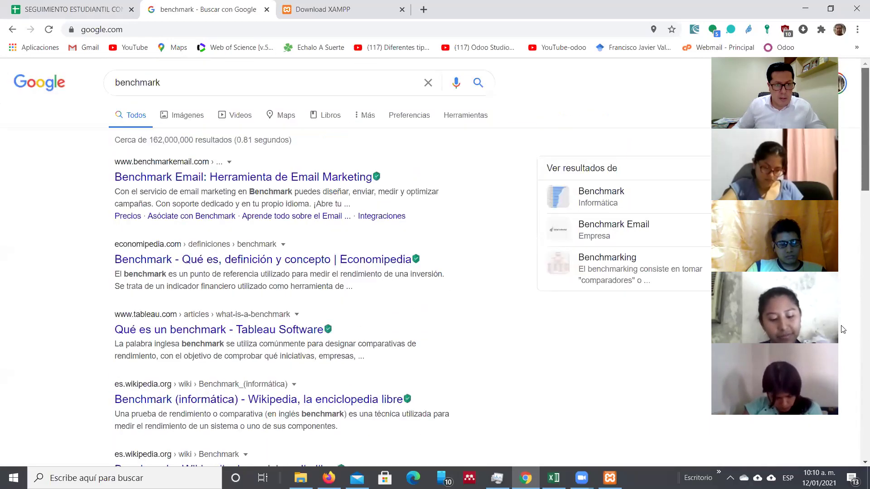
Step: Search 'benchmark best lines', then go back to the 'benchmark' results
left_click(189, 84)
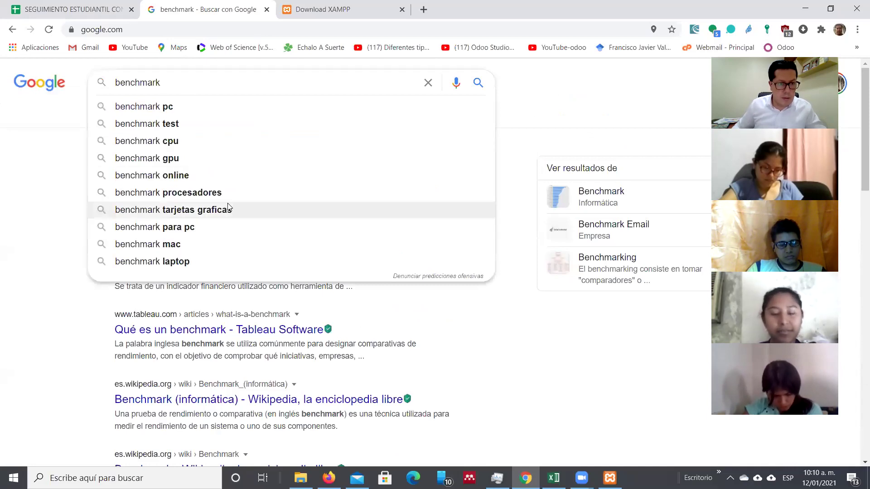
type("best line")
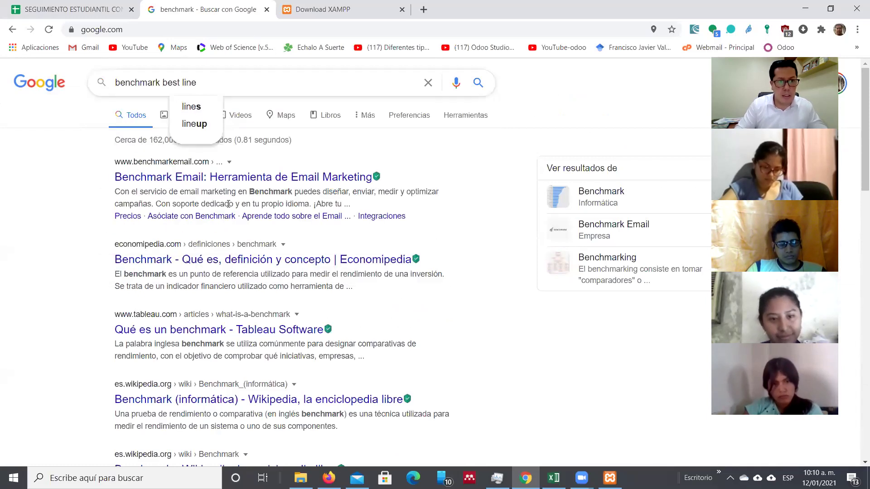
key("Down")
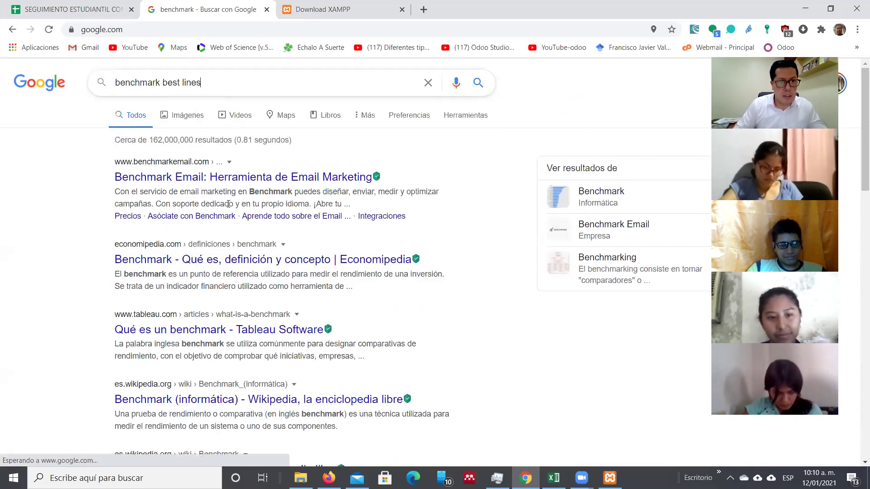
key("Return")
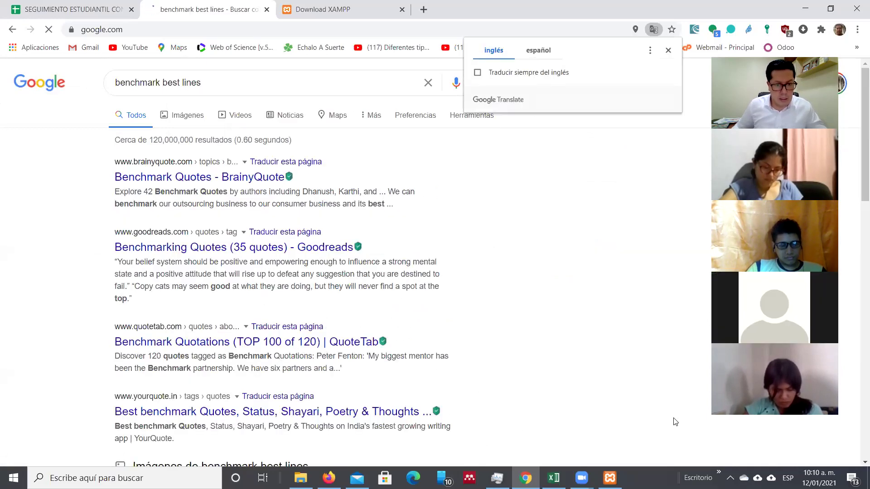
left_click_drag(857, 174, 843, 164)
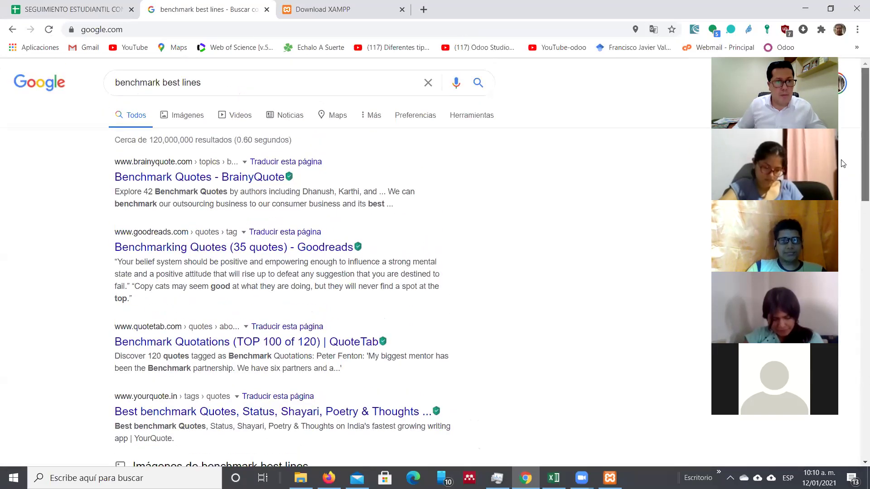
left_click(12, 30)
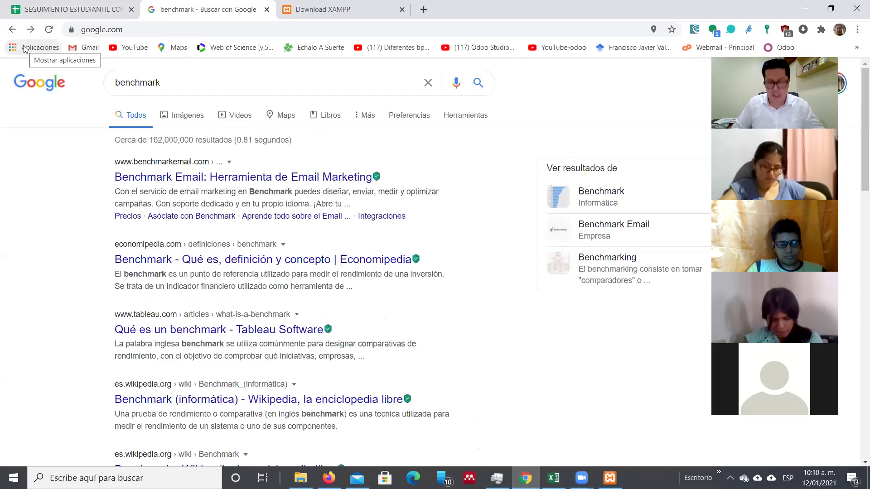
left_click_drag(179, 87, 34, 73)
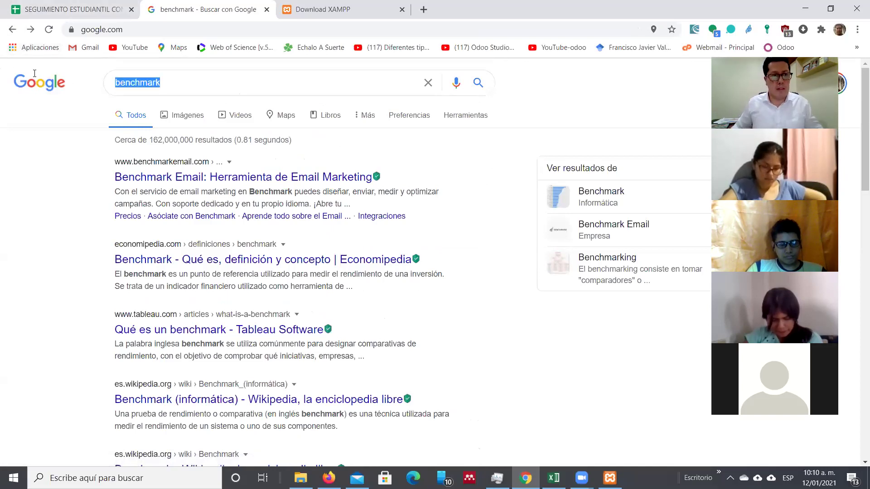
Step: Search Google for 'cis benchmark' and open the CIS Benchmarks page on cisecurity.org
type("CIS")
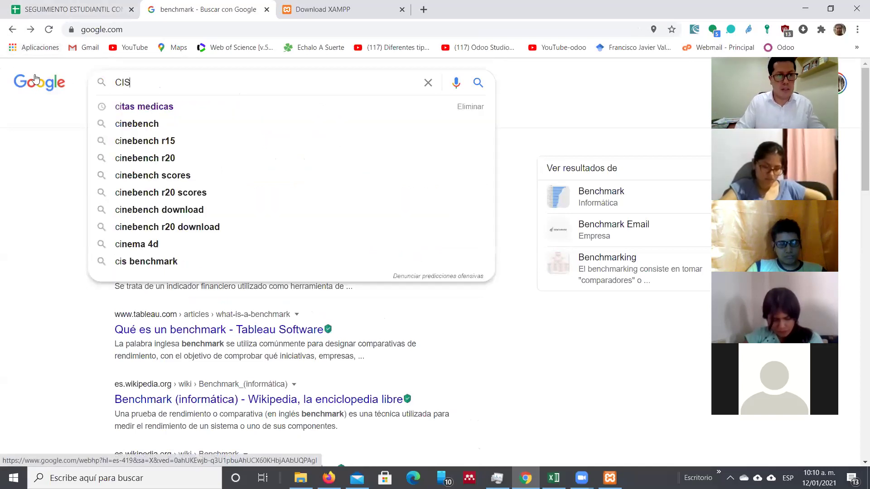
key("Down")
key("Down")
key("Down")
key("Down")
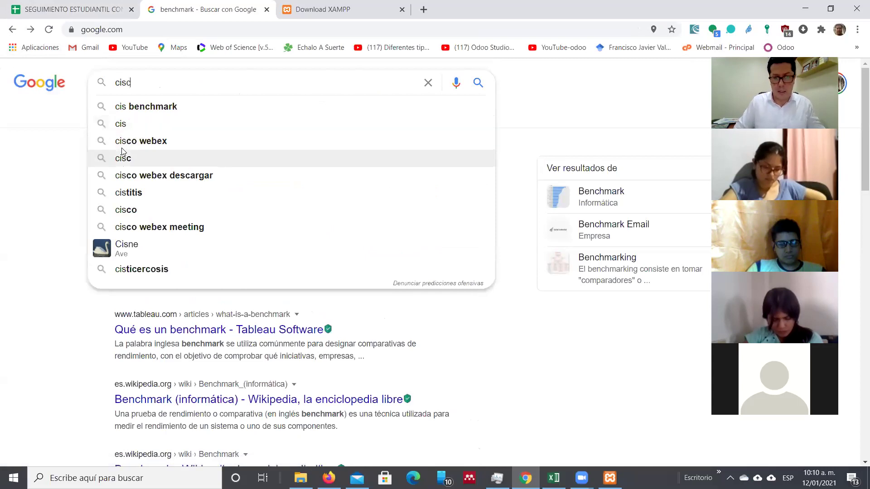
key("Up")
key("Up")
key("Up")
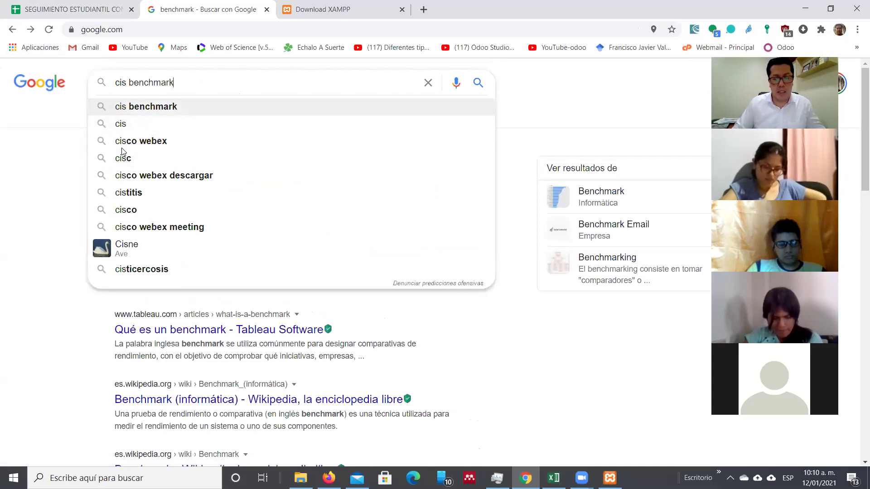
key("Return")
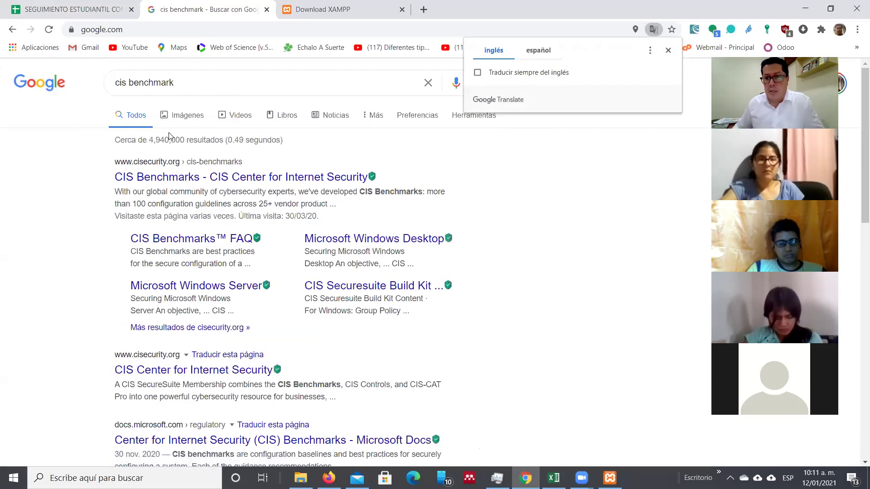
left_click(208, 178)
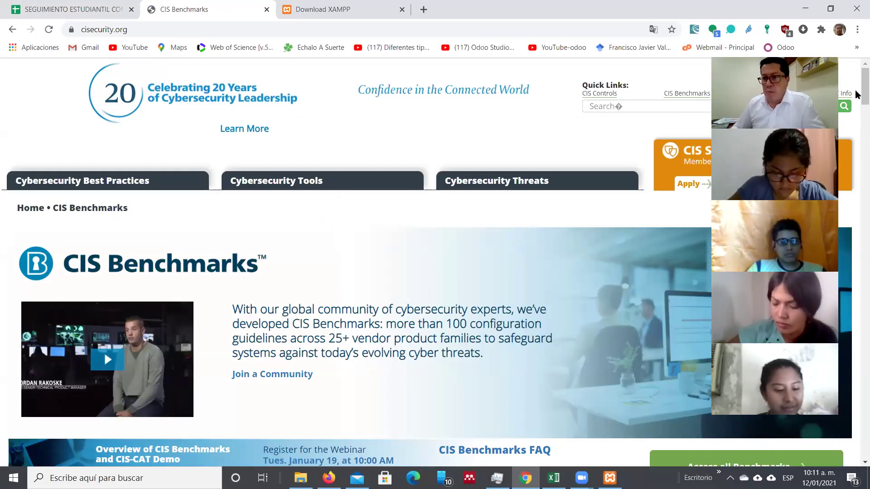
scroll(857, 98, "down", 2)
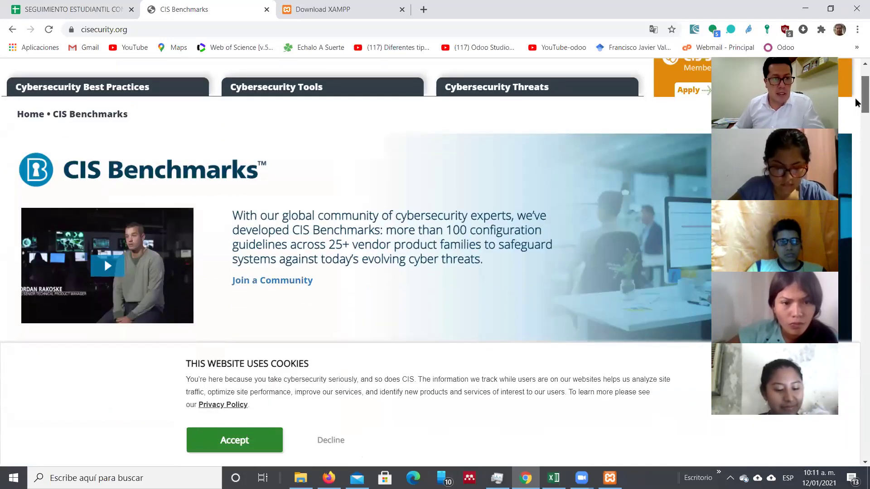
scroll(857, 100, "up", 2)
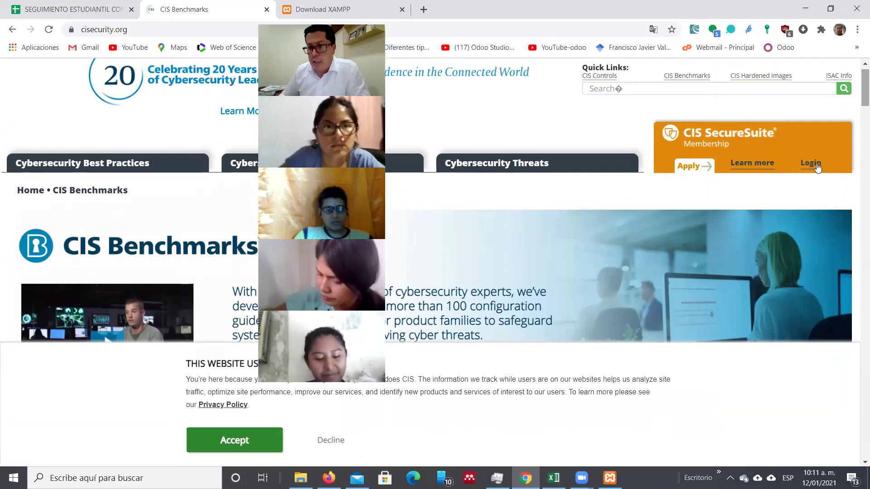
Step: Try logging in to CIS WorkBench with the saved credentials, then open Chrome's saved password manager
left_click(817, 167)
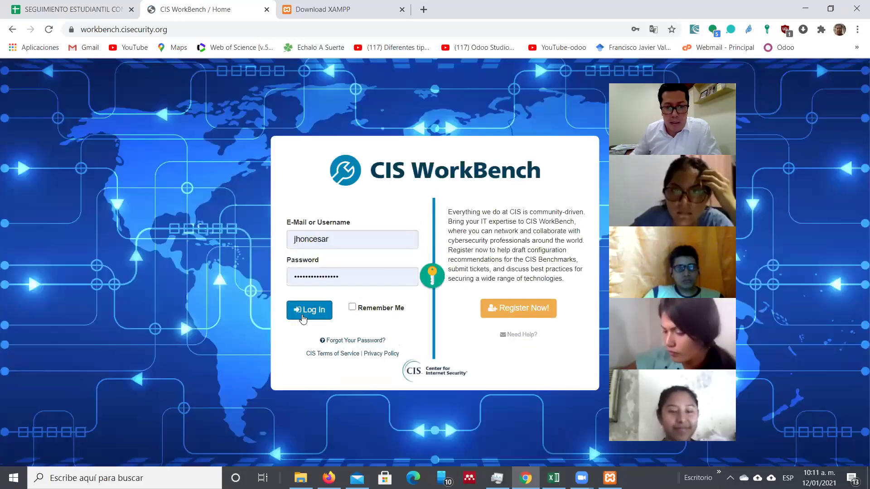
left_click(303, 317)
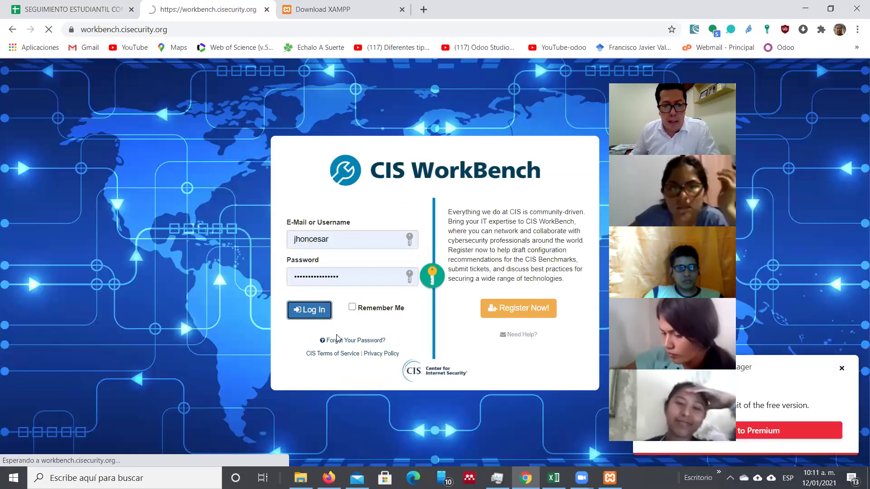
left_click(327, 251)
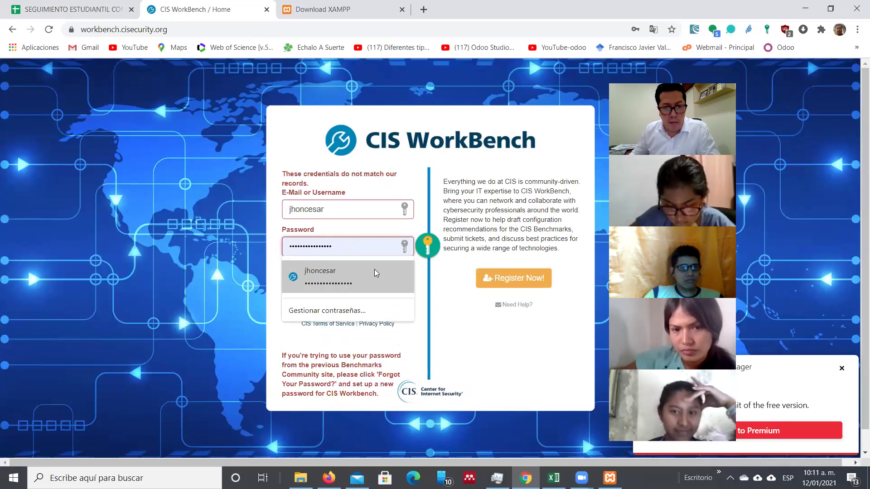
left_click(375, 272)
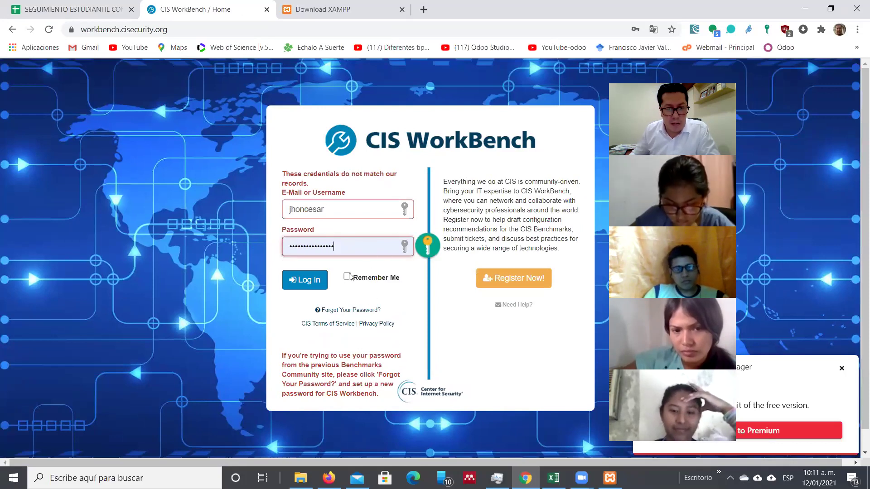
left_click(318, 281)
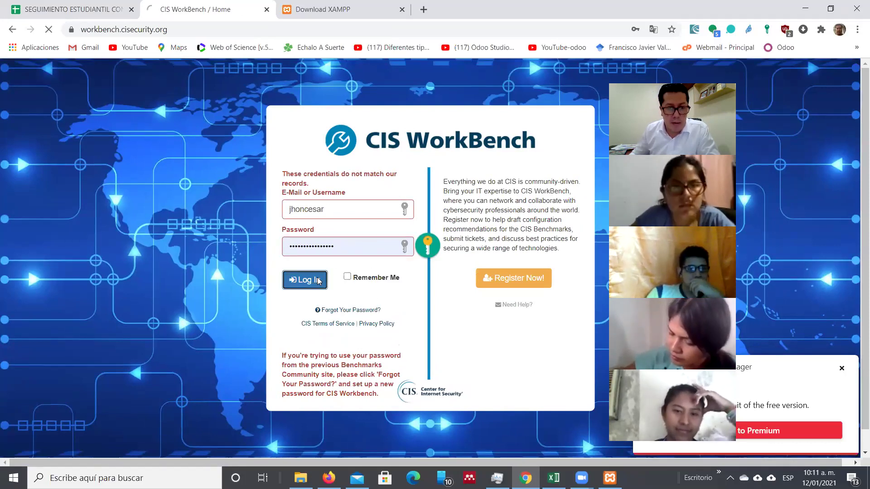
left_click(385, 253)
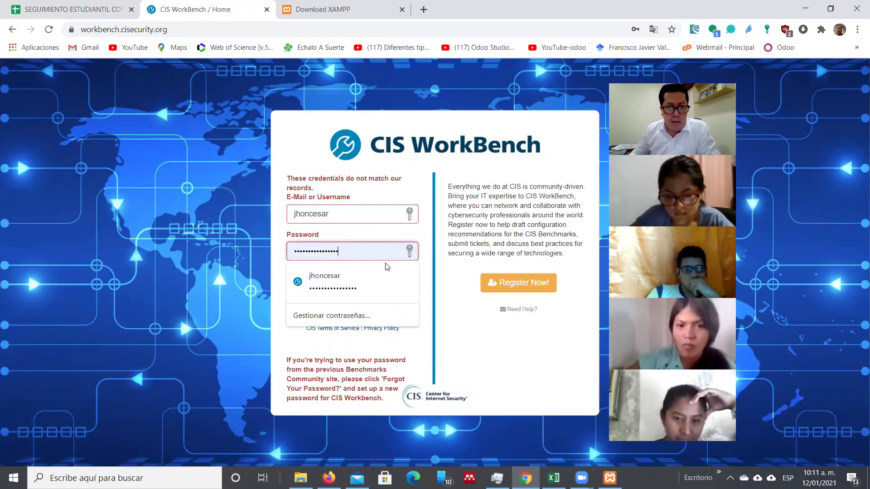
left_click(362, 316)
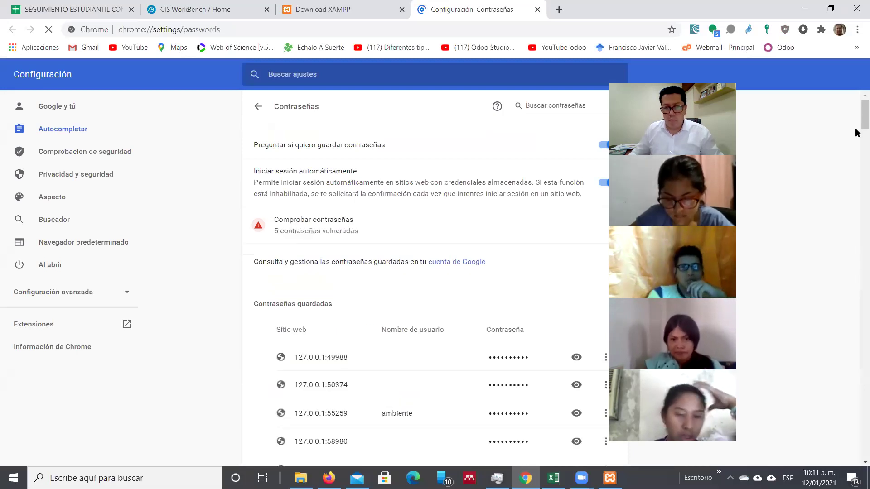
Step: Scroll through Chrome's saved passwords list, then return to the CIS WorkBench tab
scroll(857, 136, "down", 7)
scroll(857, 149, "down", 3)
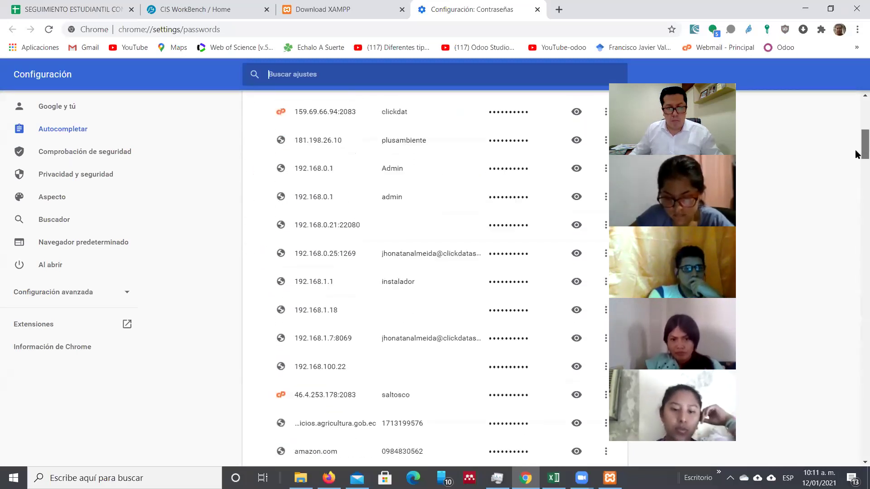
left_click_drag(857, 163, 858, 226)
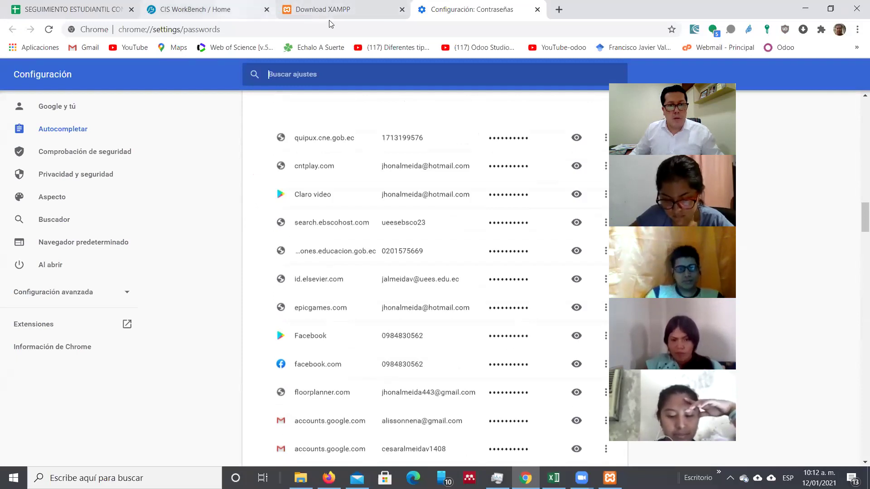
key("ctrl+2")
Step: Retype the password, then request a CIS WorkBench password reset for the account's e-mail address
left_click_drag(349, 250, 273, 249)
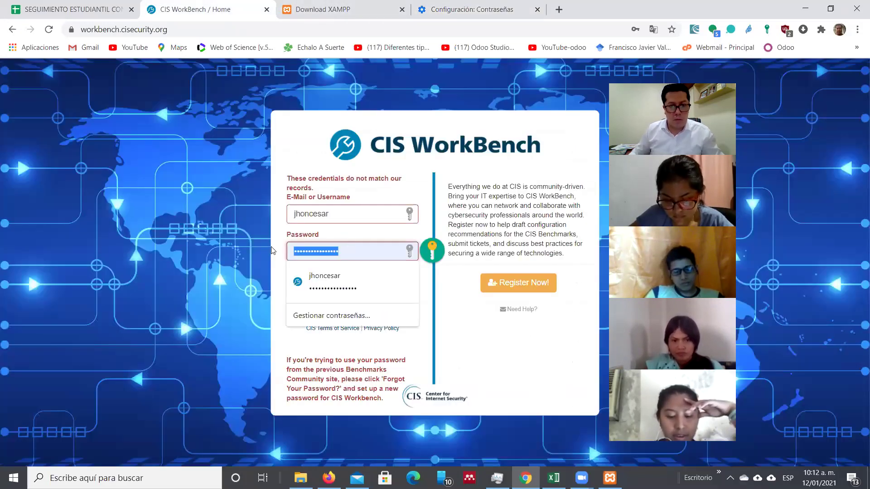
type("••••••••••")
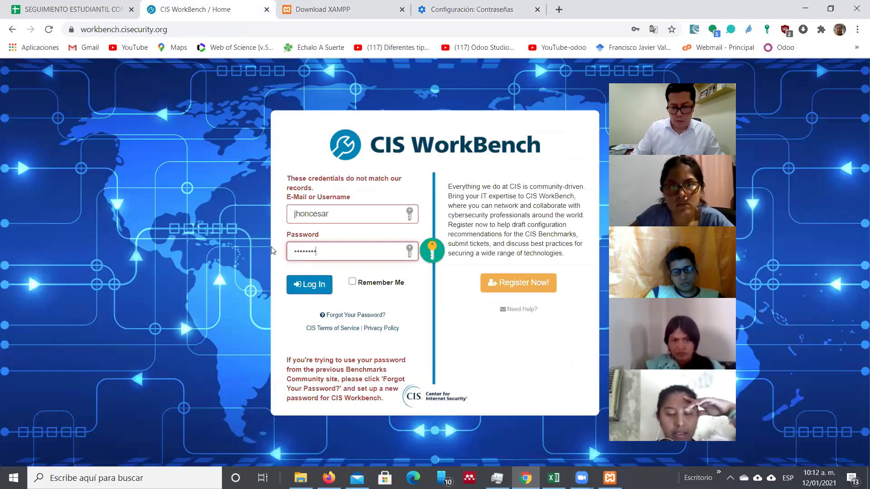
type("••")
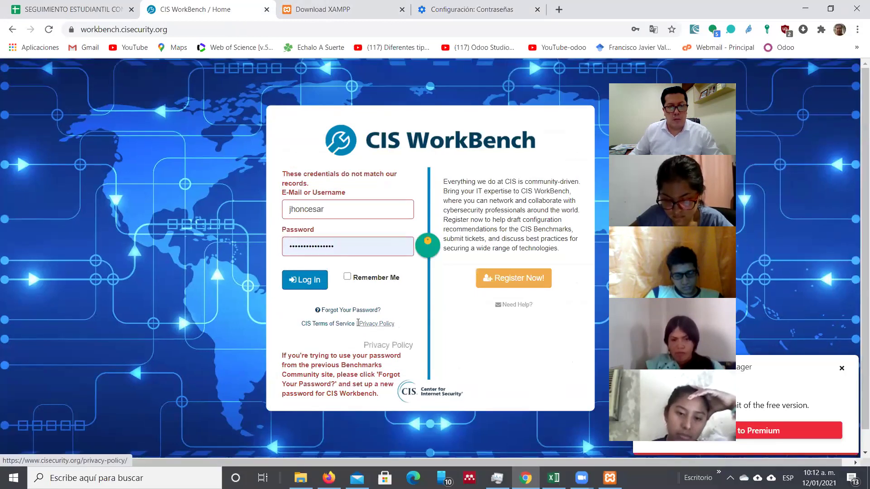
left_click(349, 310)
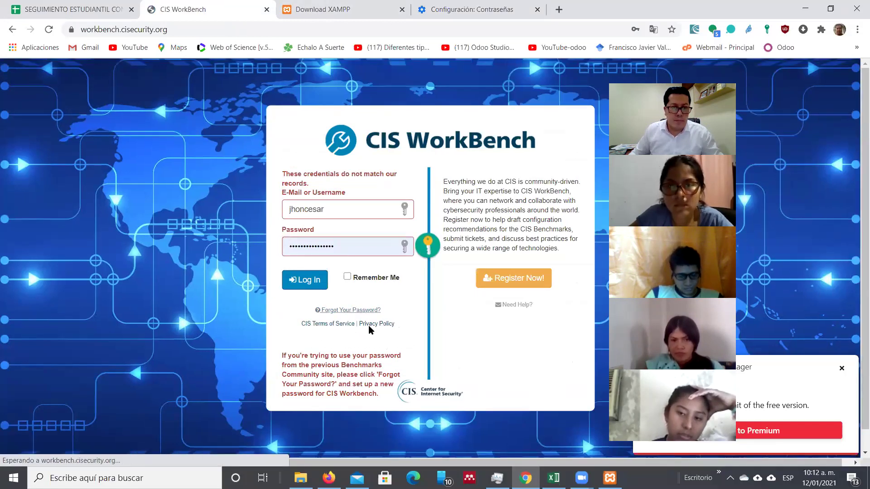
left_click(362, 266)
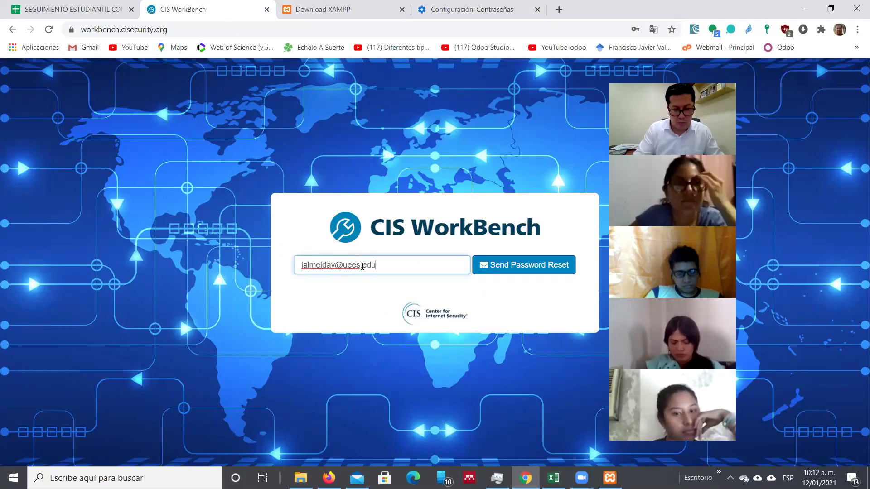
key("Return")
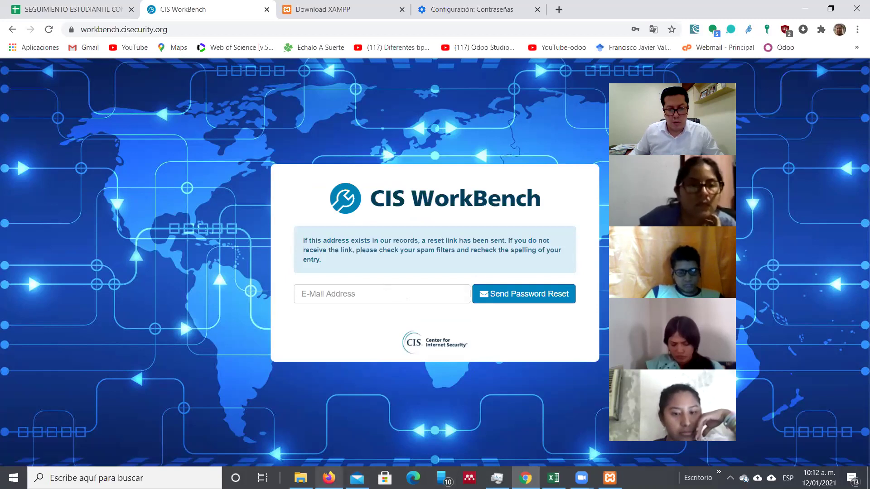
left_click(357, 478)
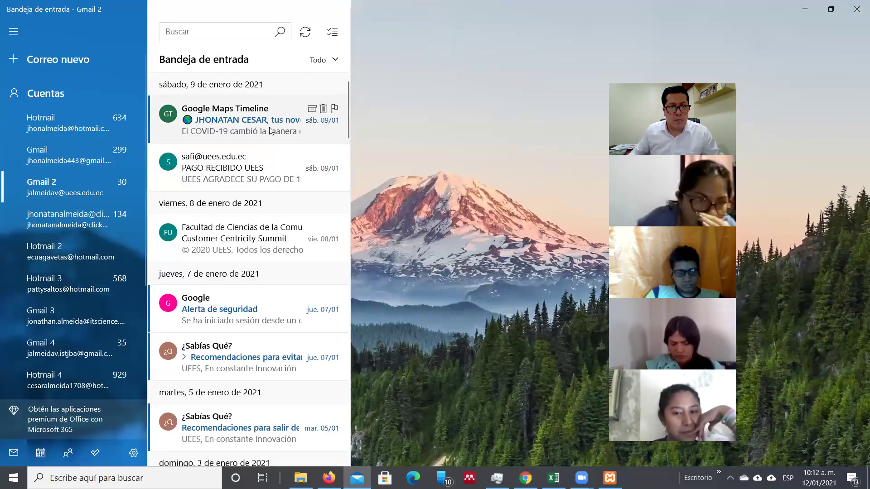
Step: Open the 'WorkBench Reset Password' e-mail and follow its reset link into Chrome
left_click(254, 101)
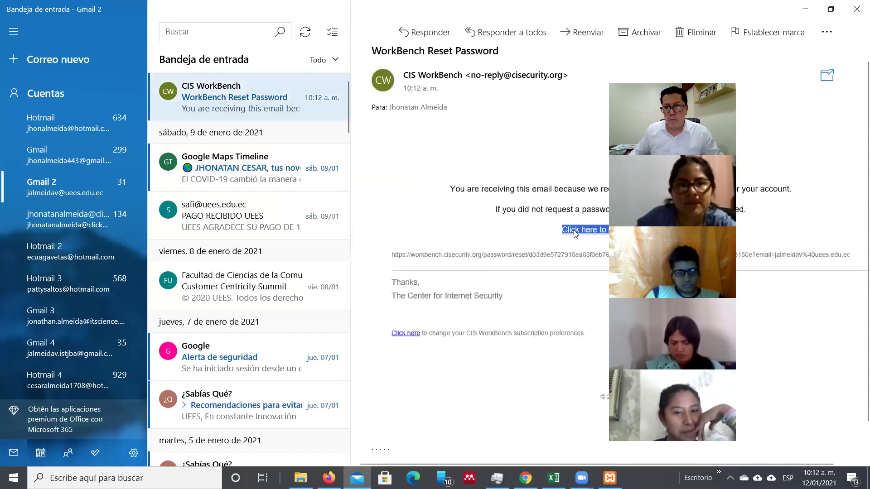
left_click_drag(712, 74, 847, 59)
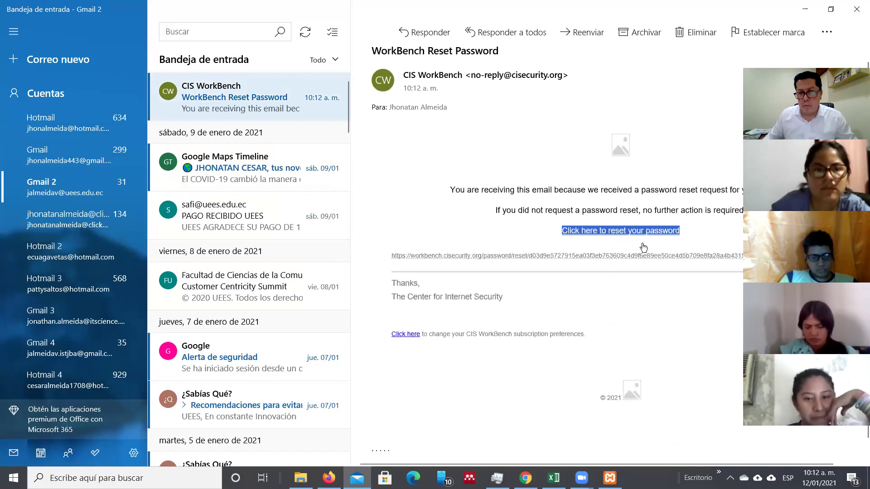
left_click(642, 232)
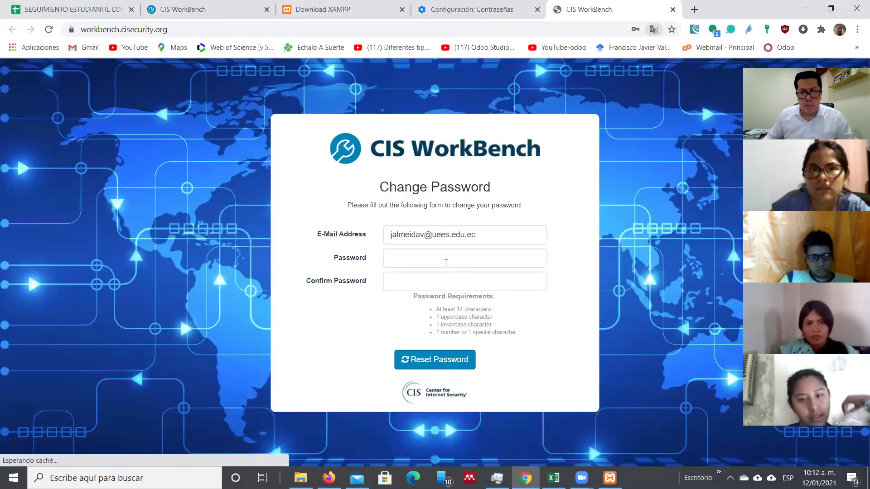
Step: Enter a new password and its confirmation, then submit the Change Password form
left_click(447, 262)
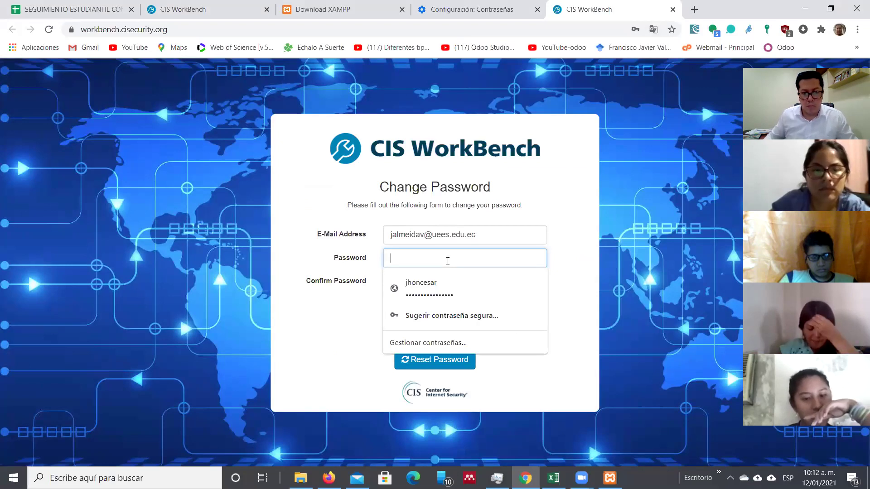
type("************")
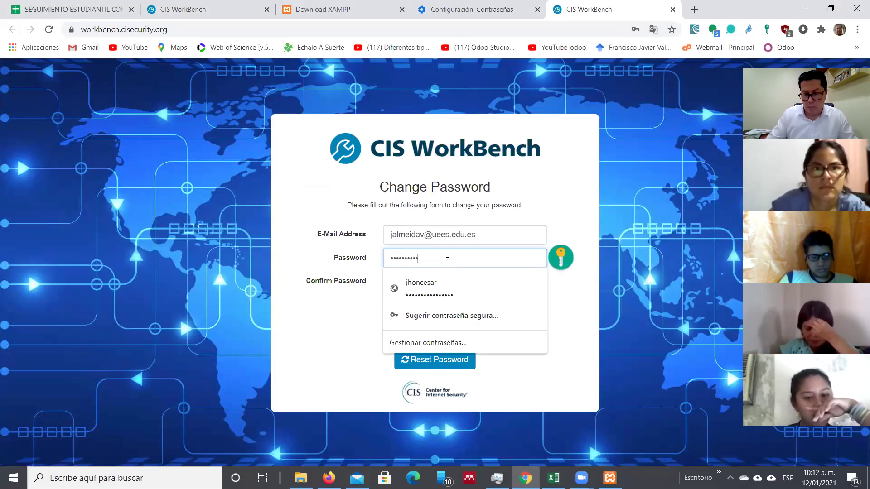
key("Tab")
type("************")
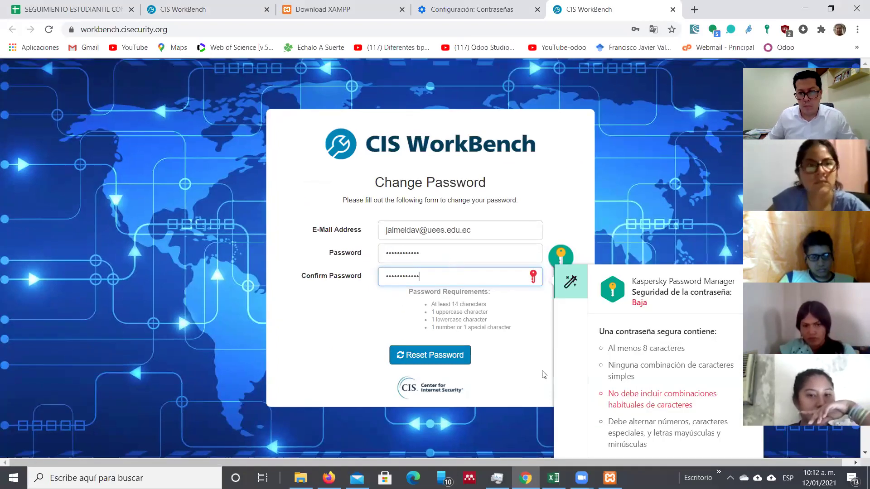
left_click_drag(427, 253, 369, 257)
type("*")
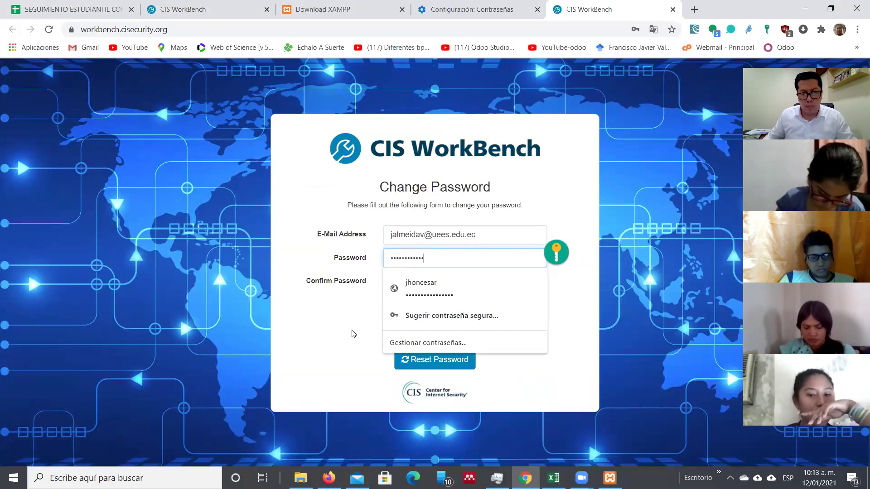
key("Tab")
key("ctrl+v")
left_click(430, 283)
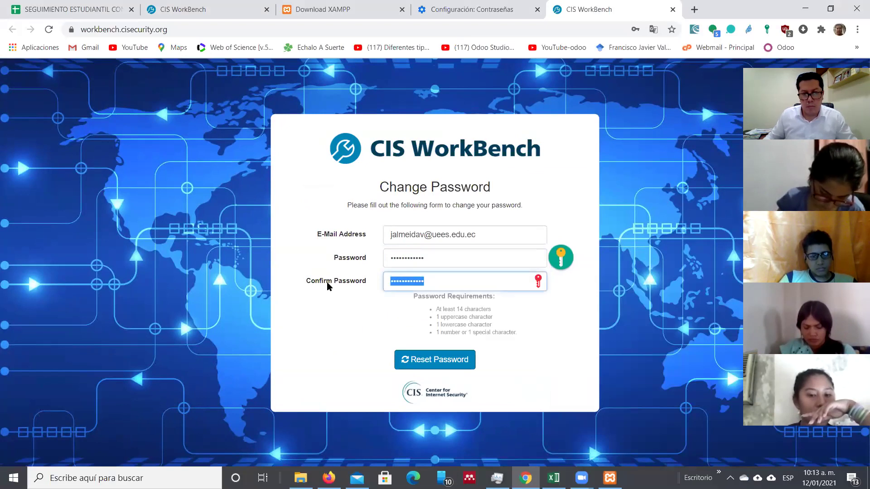
type("****")
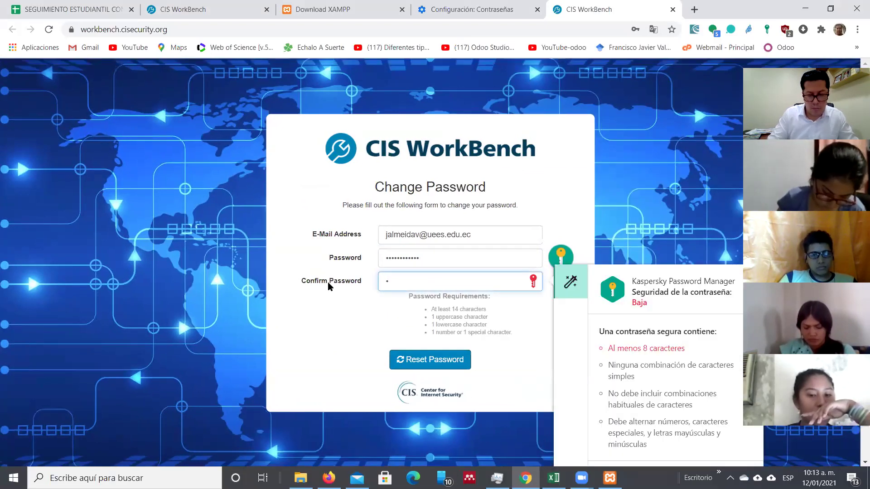
type("****")
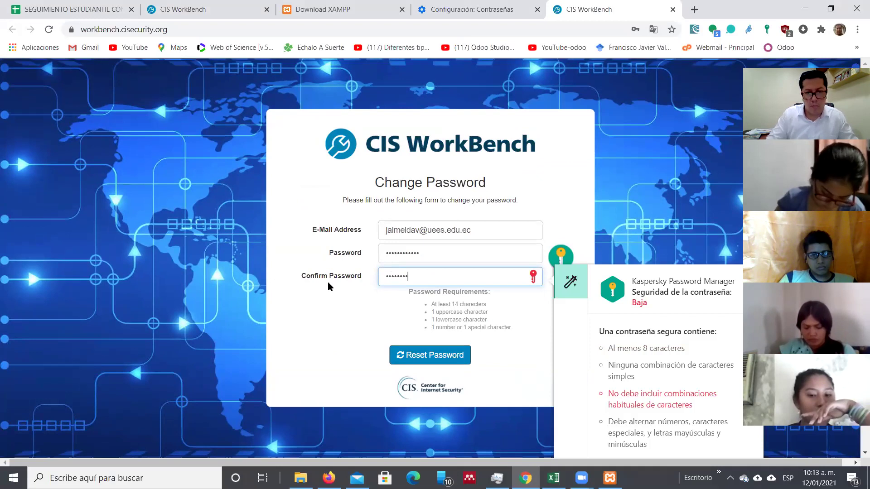
type("****")
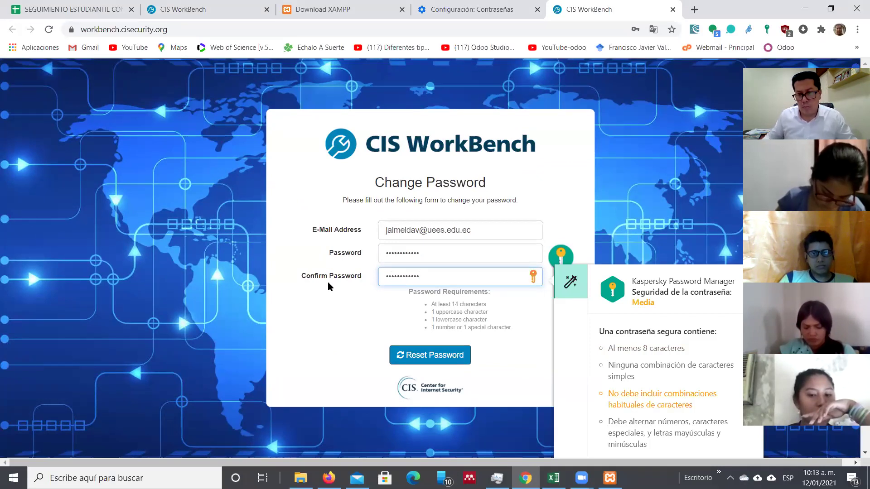
left_click(408, 360)
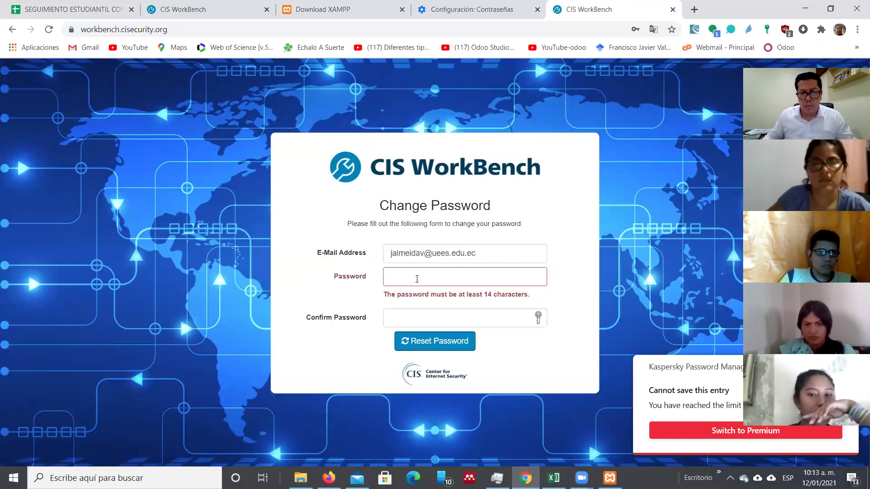
Step: After the length error, retry with new passwords and confirmations, submitting twice
left_click(417, 278)
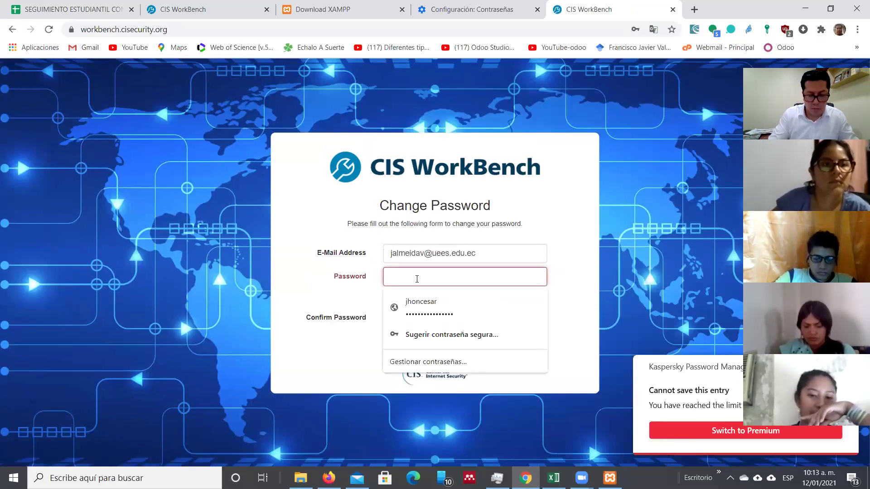
type("•••••••")
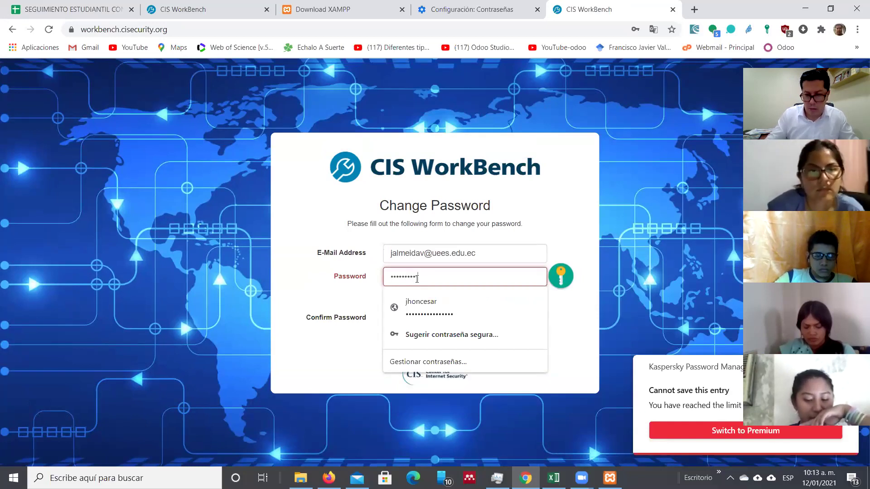
left_click(393, 317)
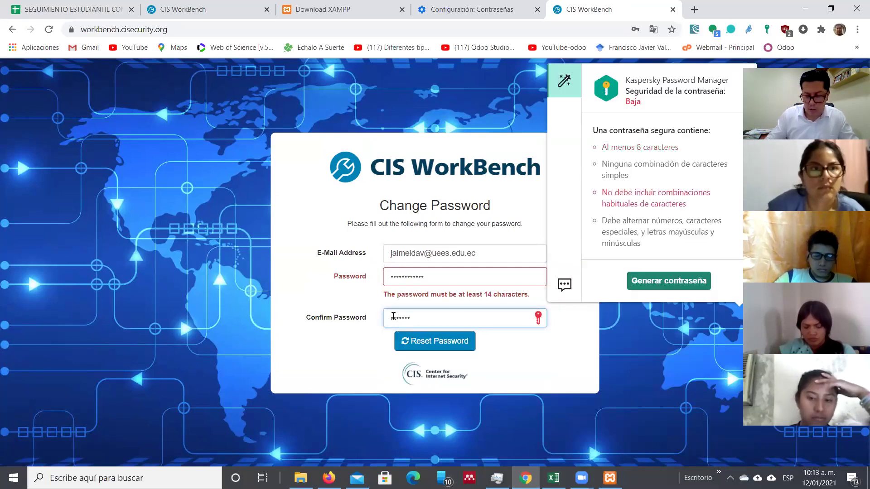
type("••••")
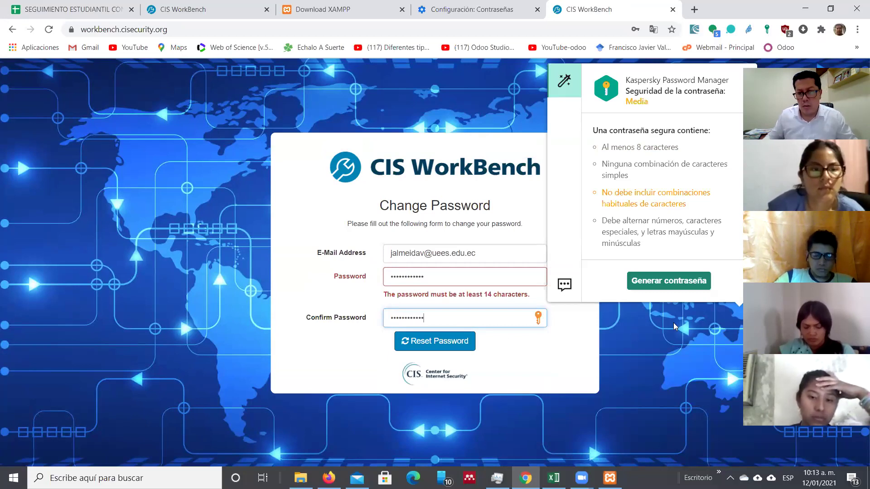
left_click(459, 344)
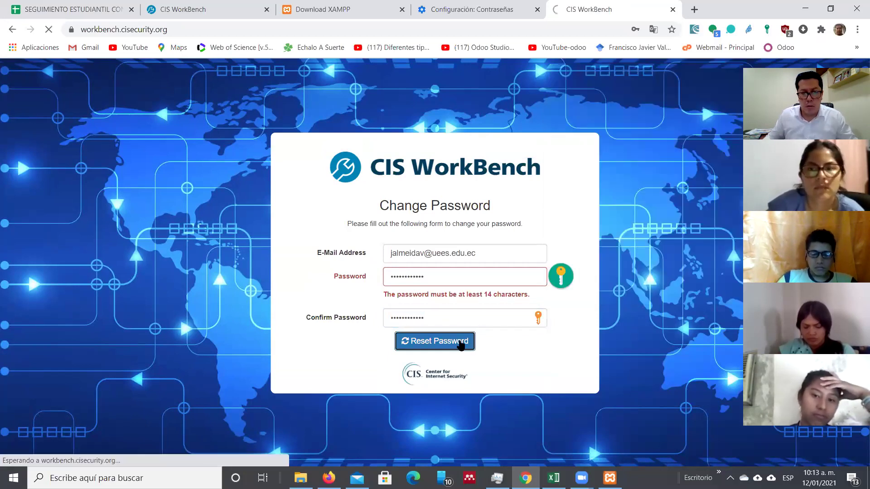
left_click(439, 275)
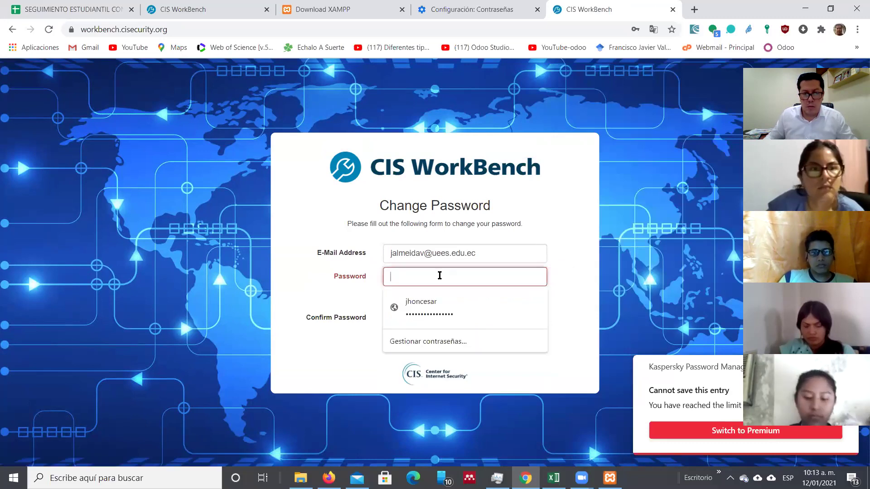
type("••••••••")
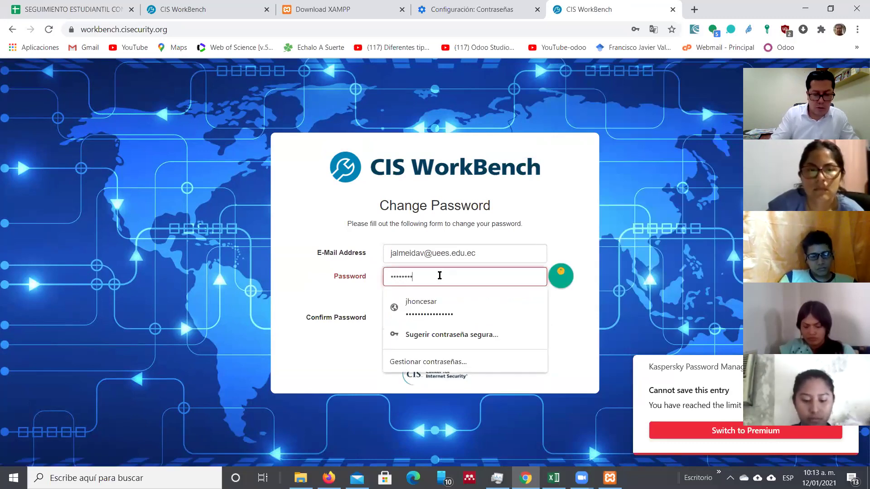
type("••")
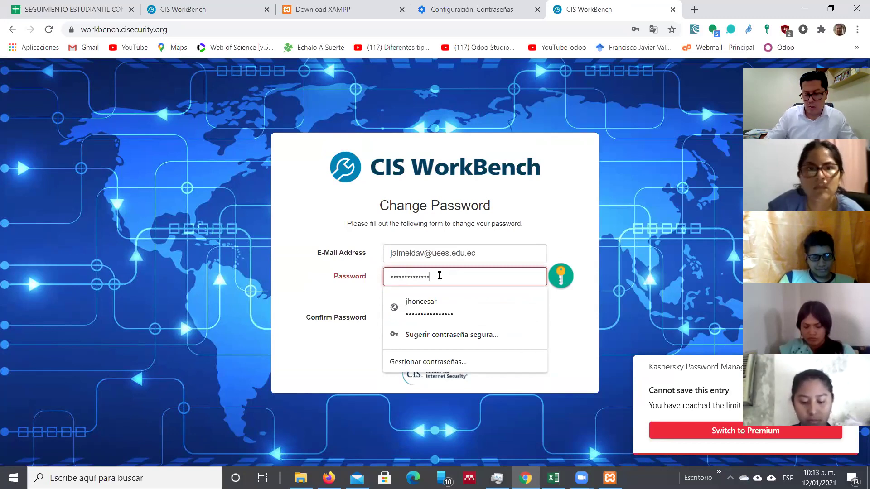
key("Tab")
type("••••••")
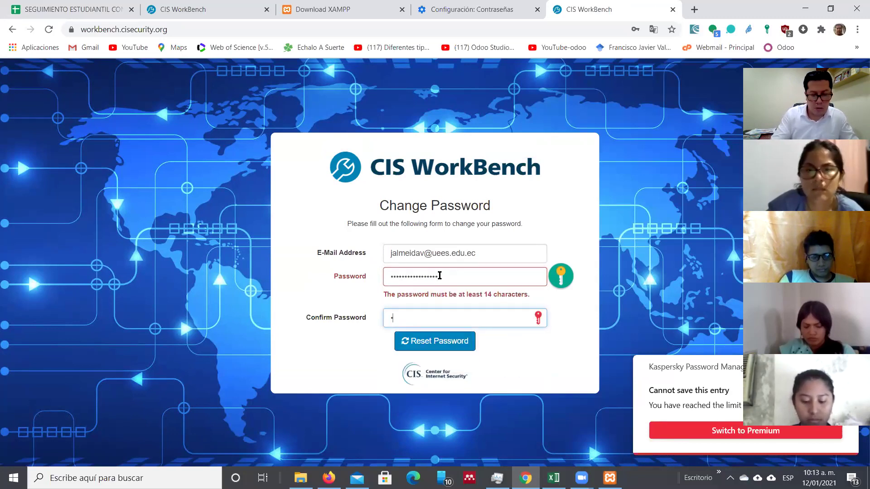
type("•••••••••")
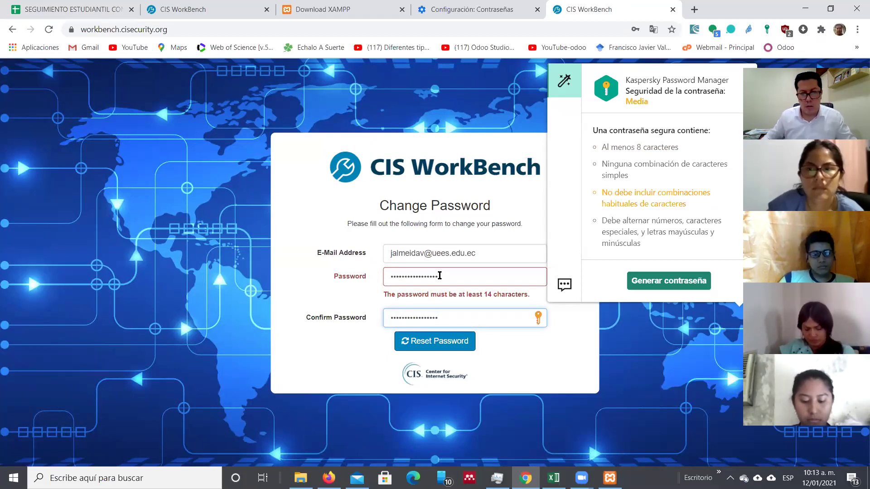
left_click(442, 349)
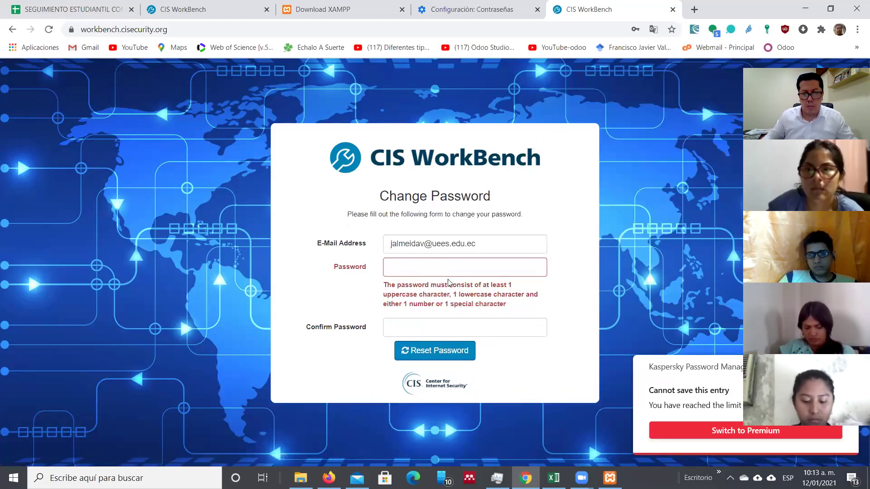
Step: Retype a password meeting the character rules, confirm it, and submit once more
left_click(429, 268)
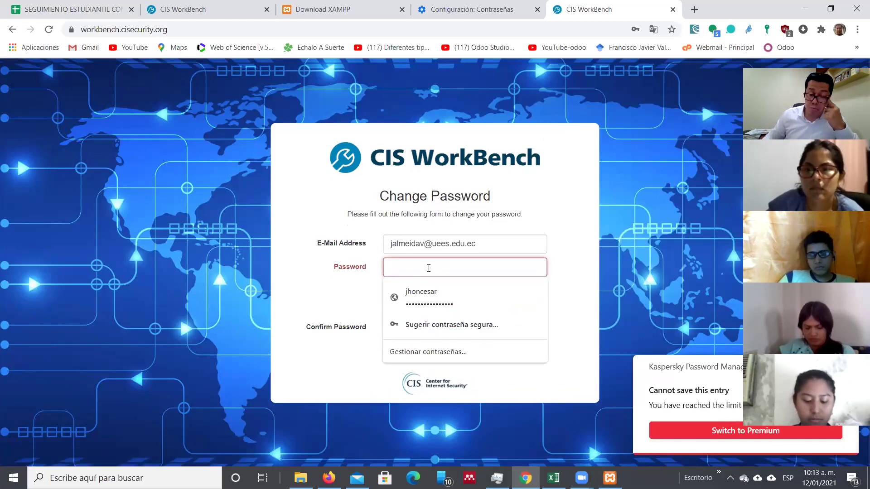
type("•••••••••••")
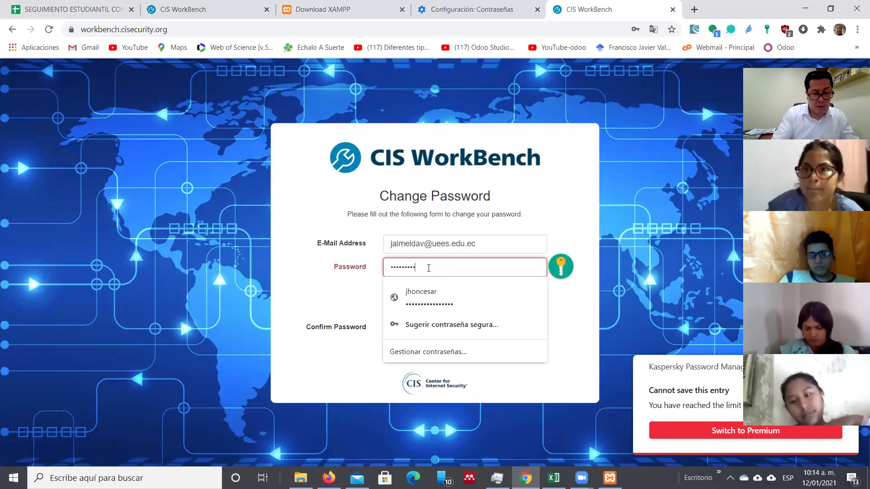
type("•••")
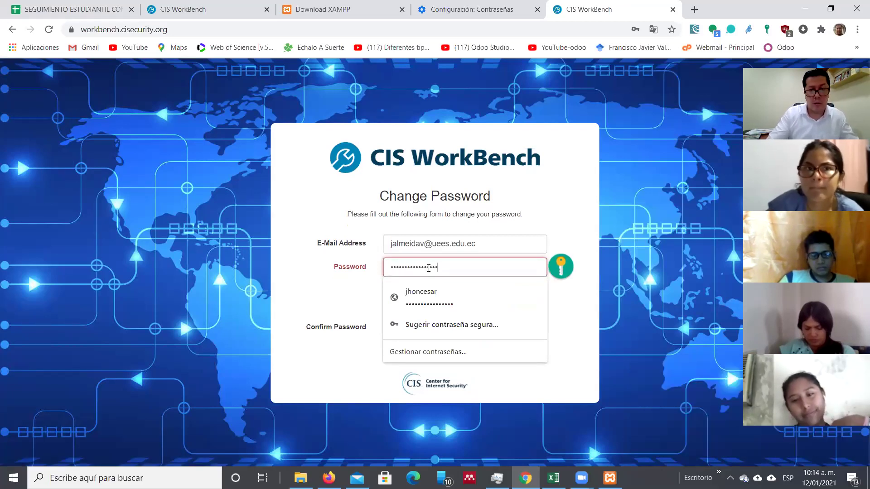
left_click(344, 286)
left_click(427, 327)
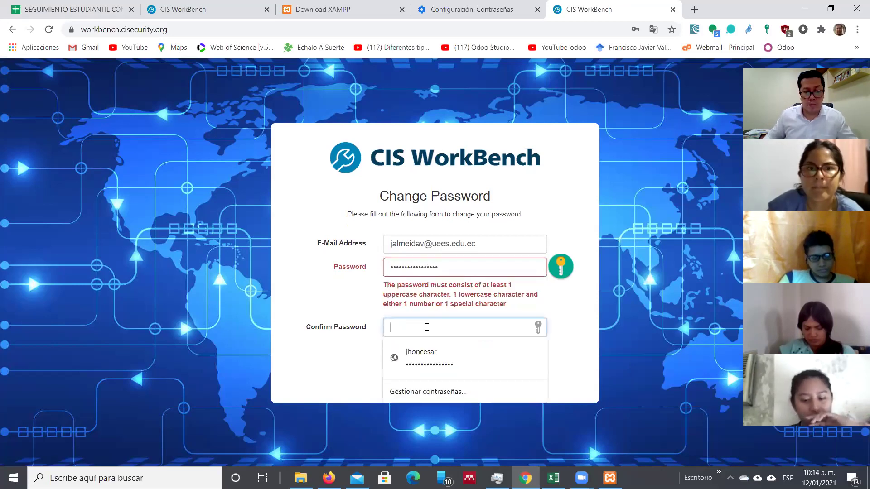
type("••••")
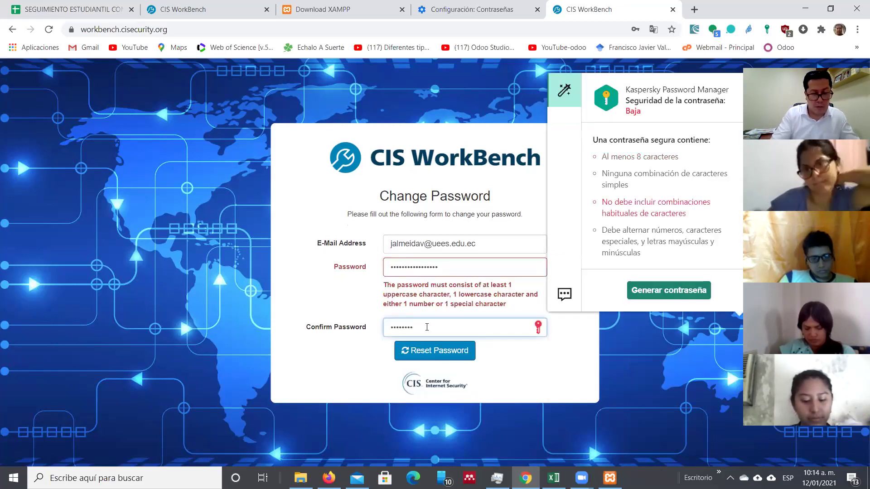
type("••••••••••••")
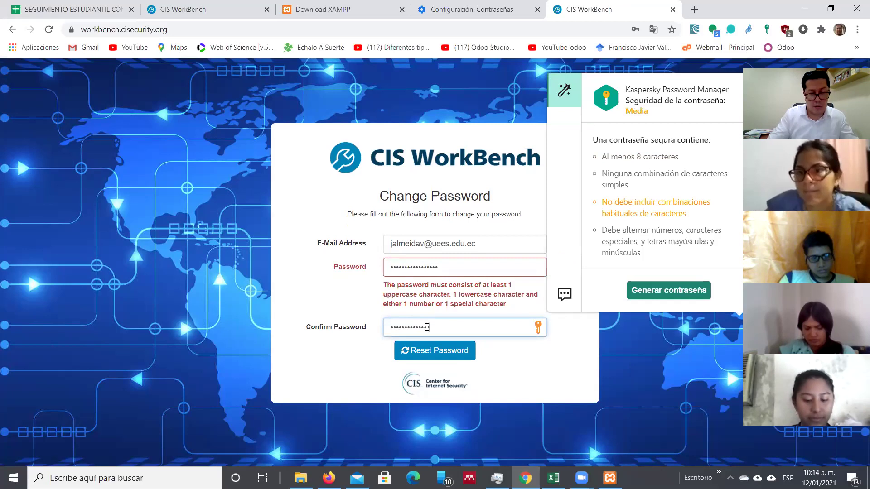
left_click(437, 354)
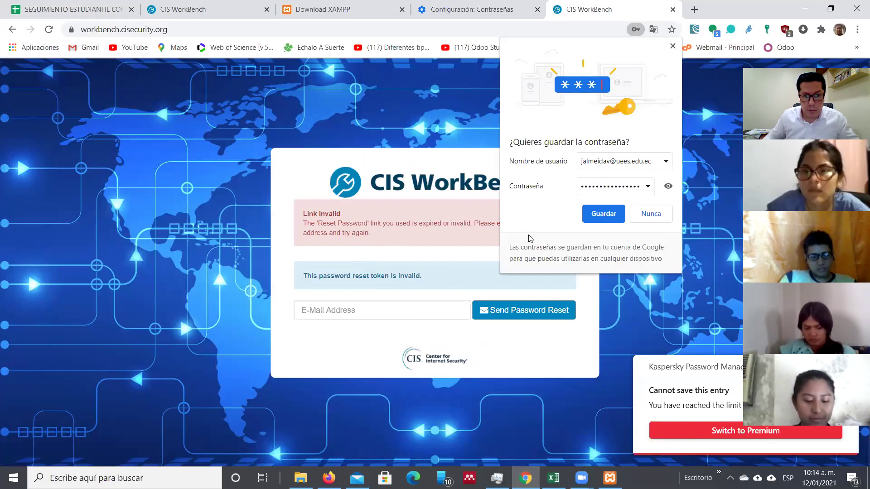
Step: Save the new password in Chrome, review compromised passwords, then return to the CIS WorkBench page
left_click(598, 216)
left_click(388, 310)
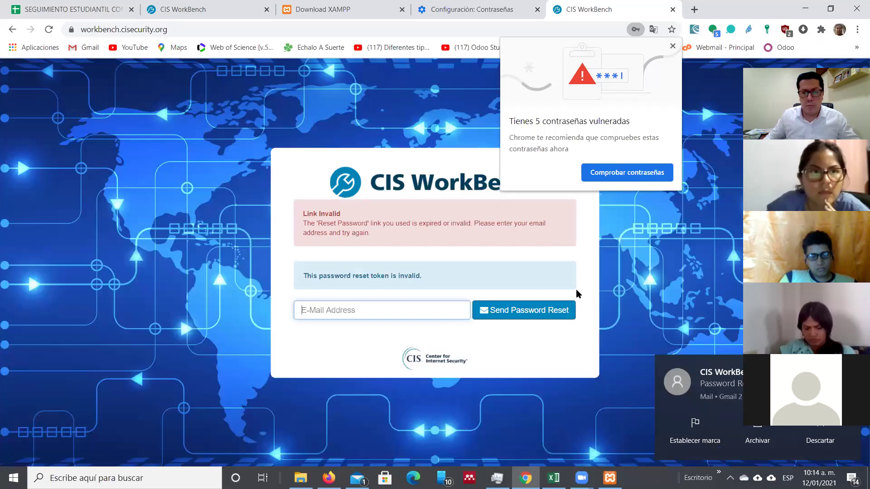
left_click(623, 178)
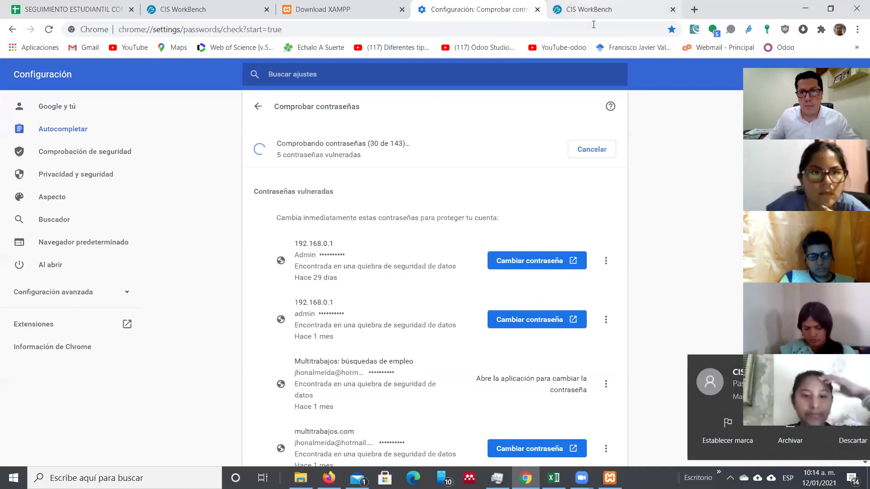
key("ctrl+Tab")
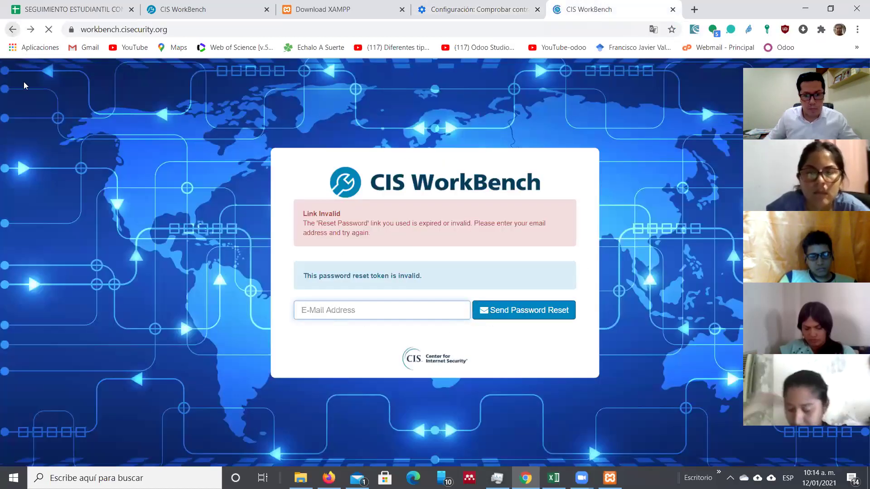
left_click(358, 478)
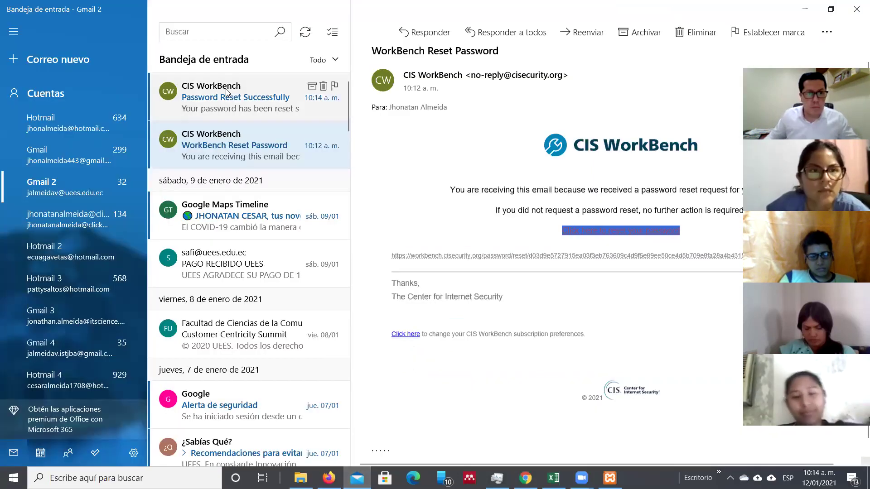
Step: Open the 'Password Reset Successfully' e-mail and follow its CIS WorkBench link
left_click(230, 96)
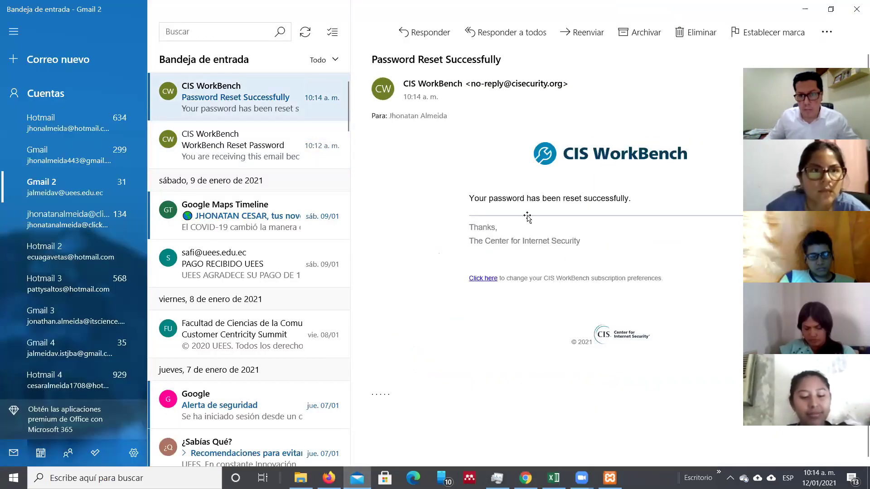
left_click(483, 278)
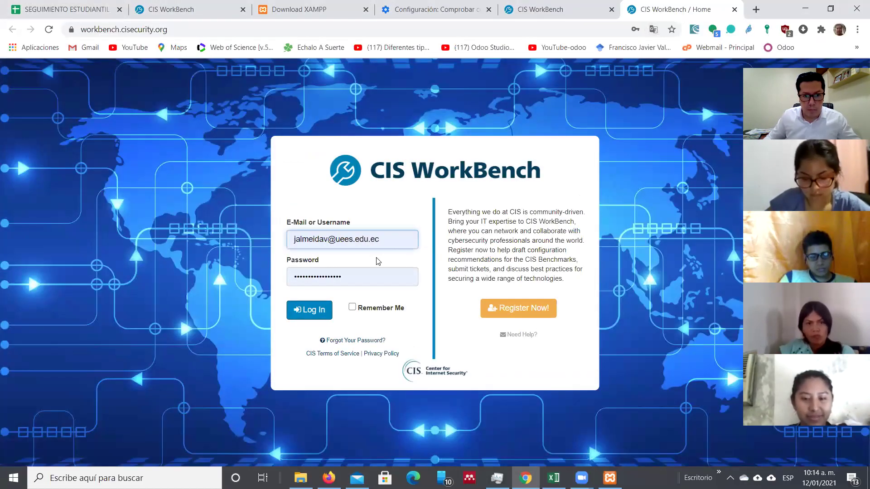
Step: Retry the CIS WorkBench login with a retyped password, then close the rejected login tab
left_click(322, 311)
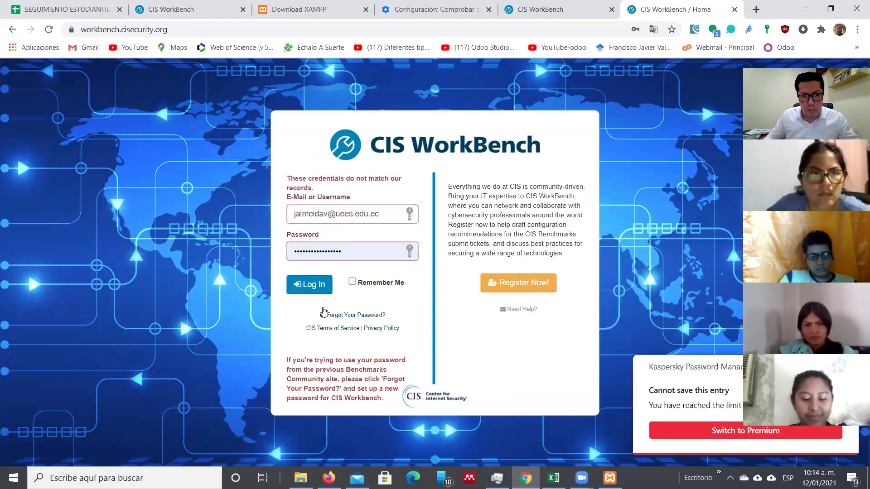
left_click_drag(353, 250, 281, 256)
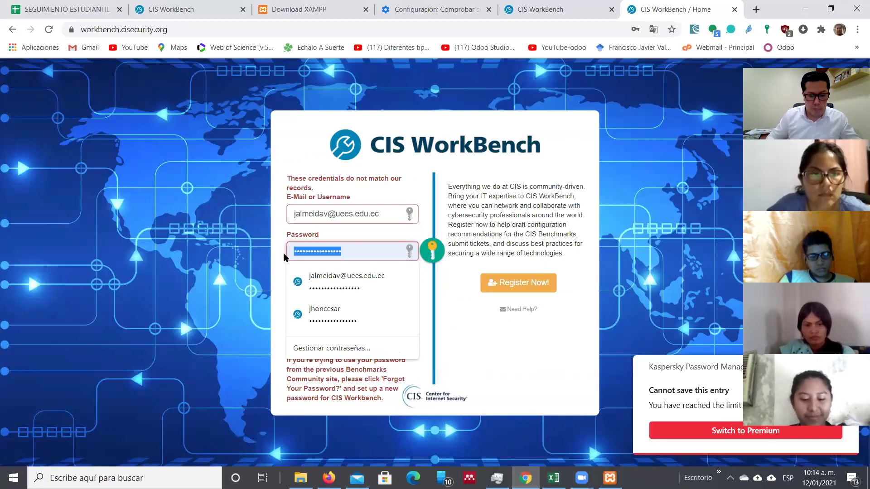
type("••••••••")
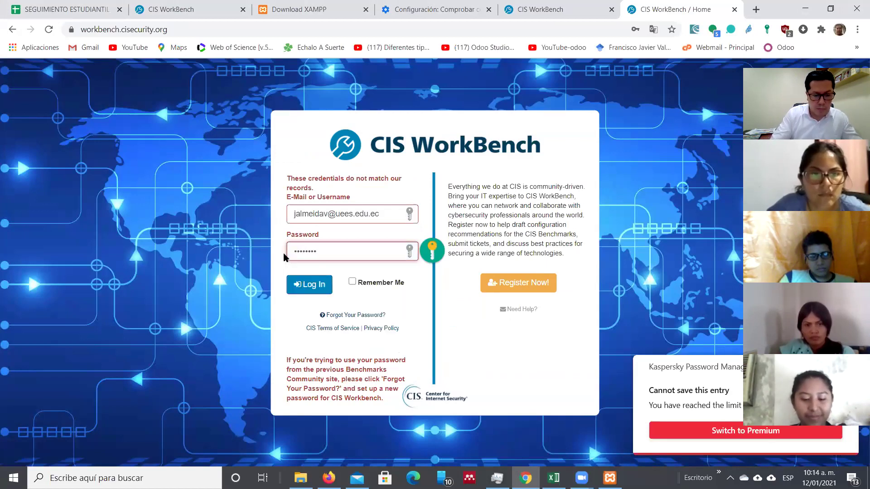
type("••••••")
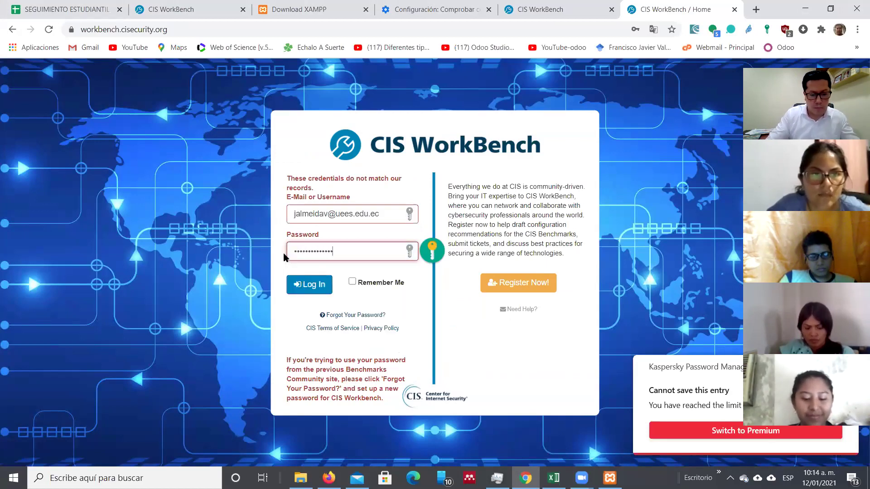
type("••")
key("Return")
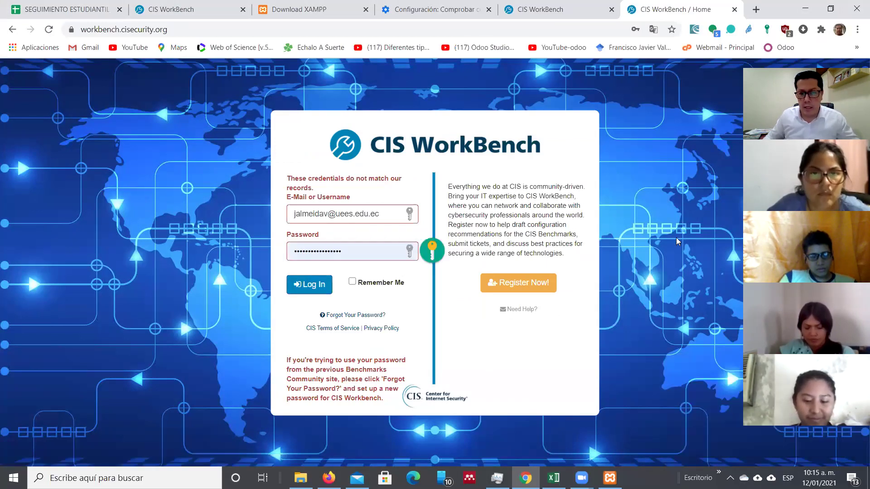
left_click(735, 9)
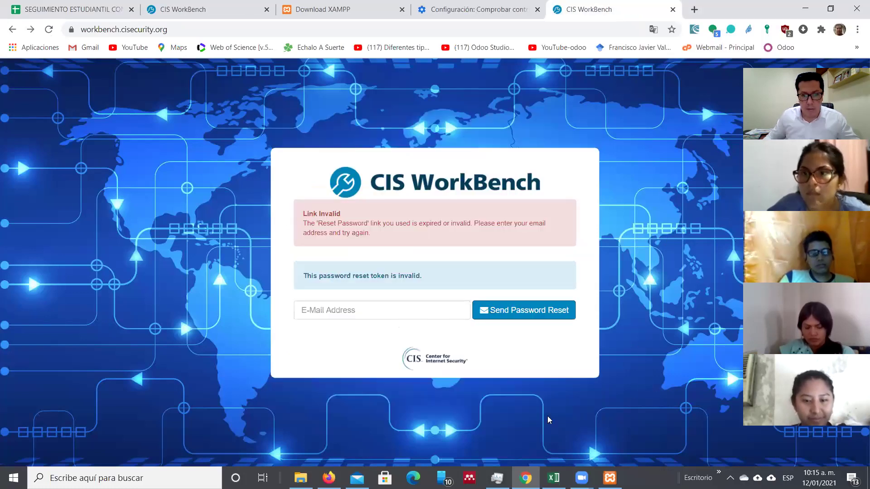
key("alt+Tab")
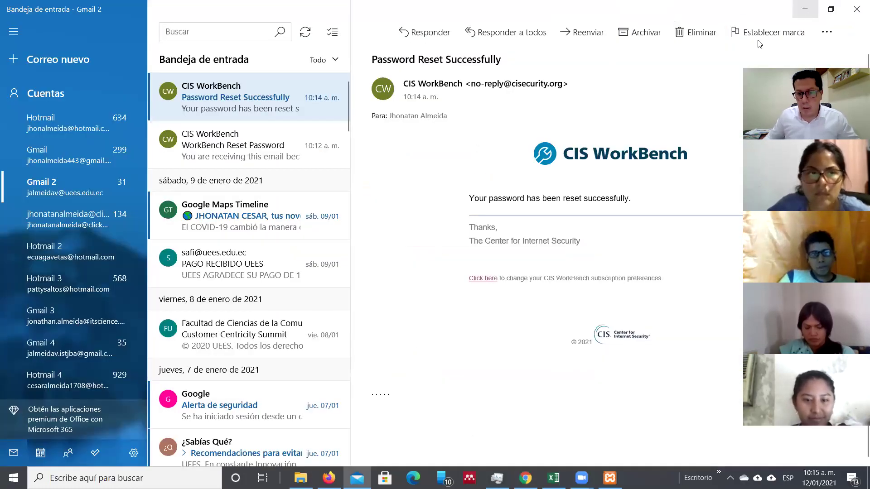
Step: Bring the XAMPP Control Panel back in front, with Apache and MySQL running
key("alt+Tab")
left_click(610, 478)
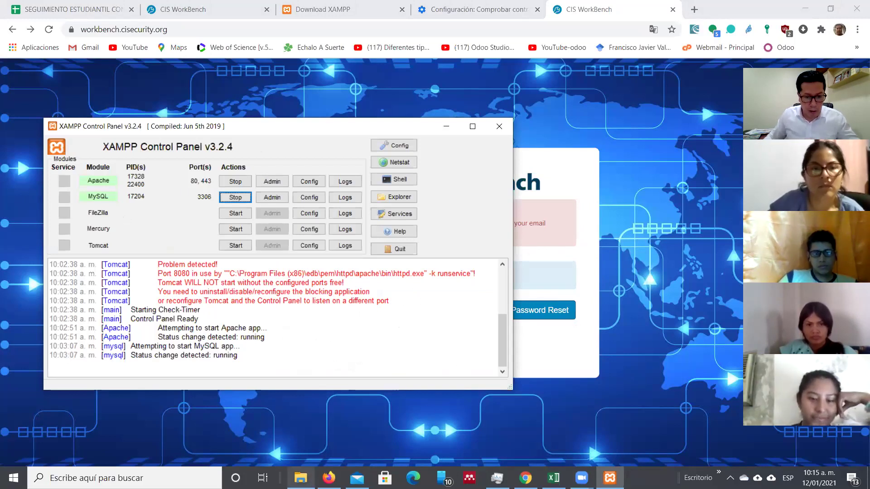
Step: Restore File Explorer, show the Windows (C:) drive, and position the window over XAMPP
left_click(300, 477)
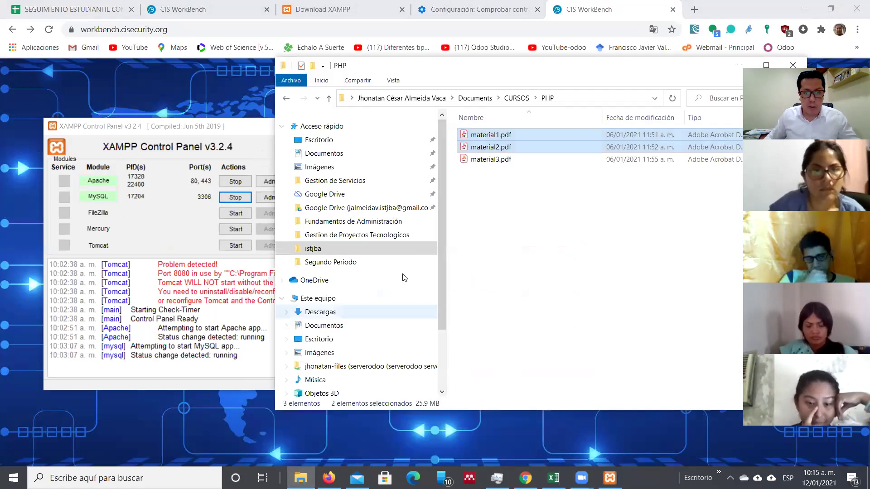
scroll(444, 224, "down", 2)
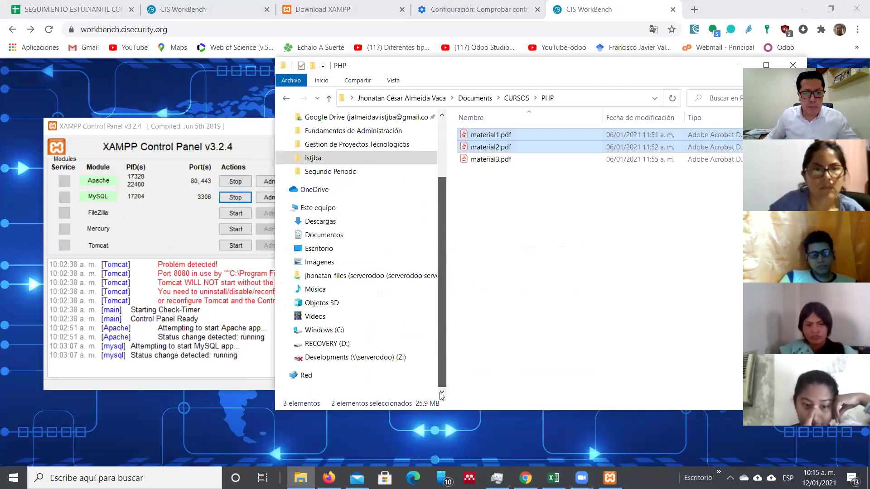
left_click(338, 331)
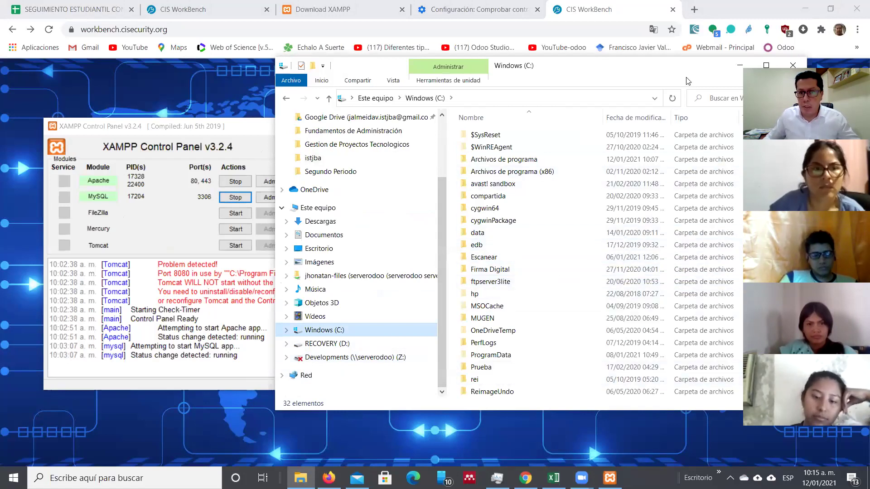
left_click_drag(639, 75, 490, 62)
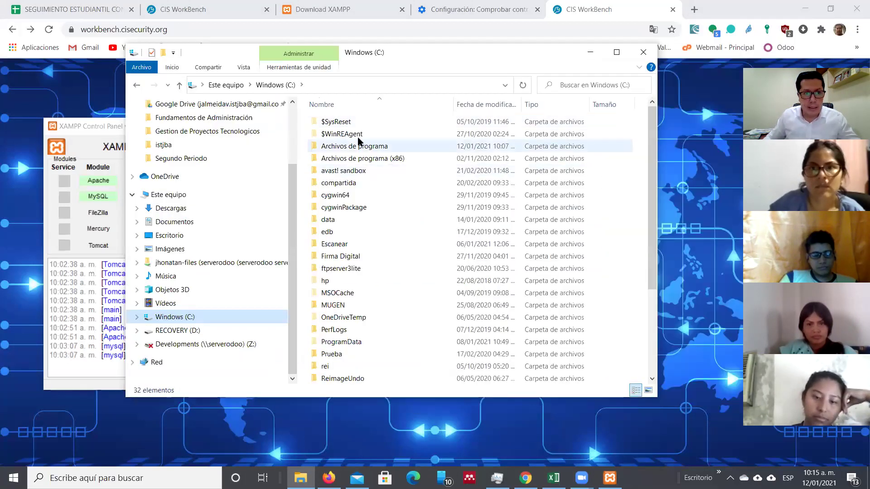
left_click_drag(647, 225, 670, 360)
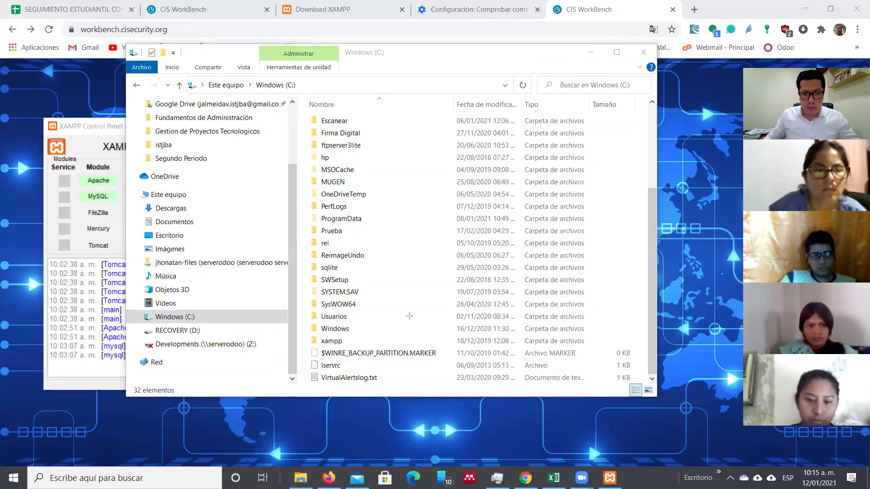
Step: Open the xampp folder and then its htdocs folder
left_click_drag(460, 333, 348, 341)
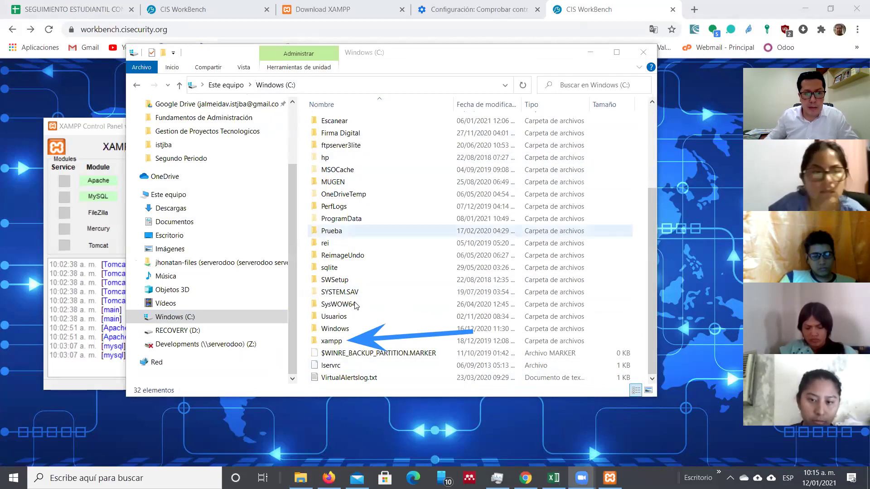
double_click(333, 341)
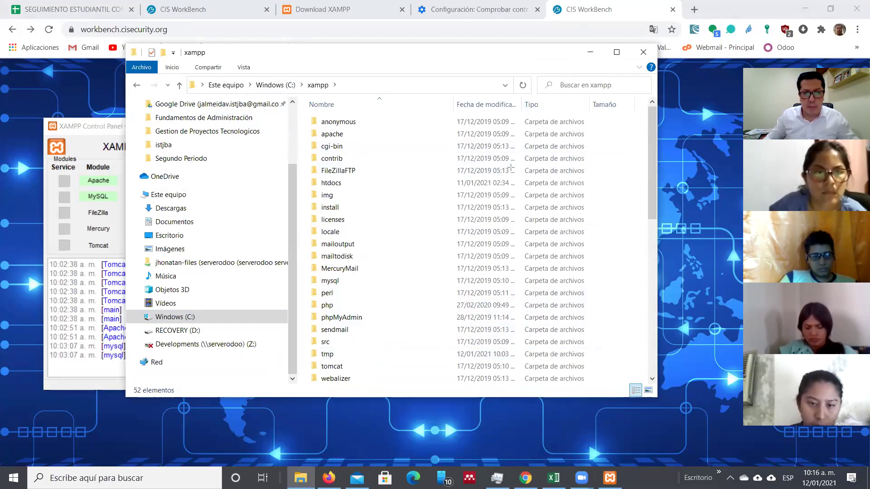
left_click_drag(504, 184, 343, 183)
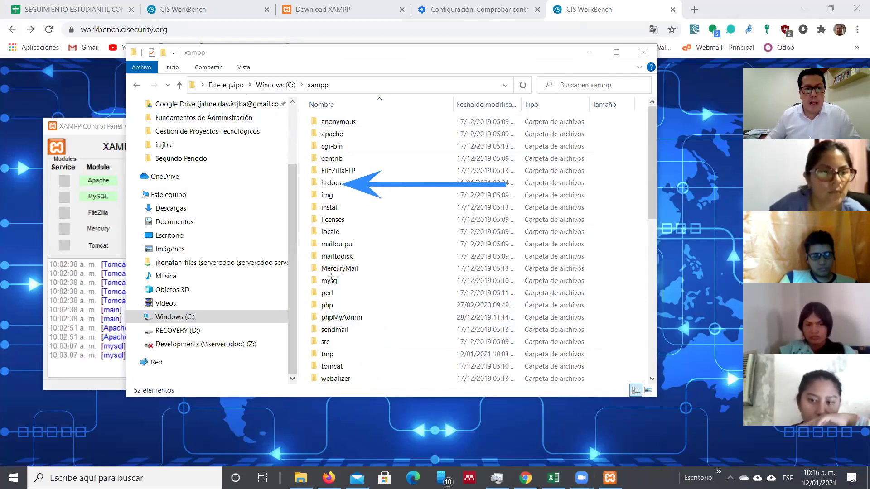
left_click(329, 186)
double_click(329, 186)
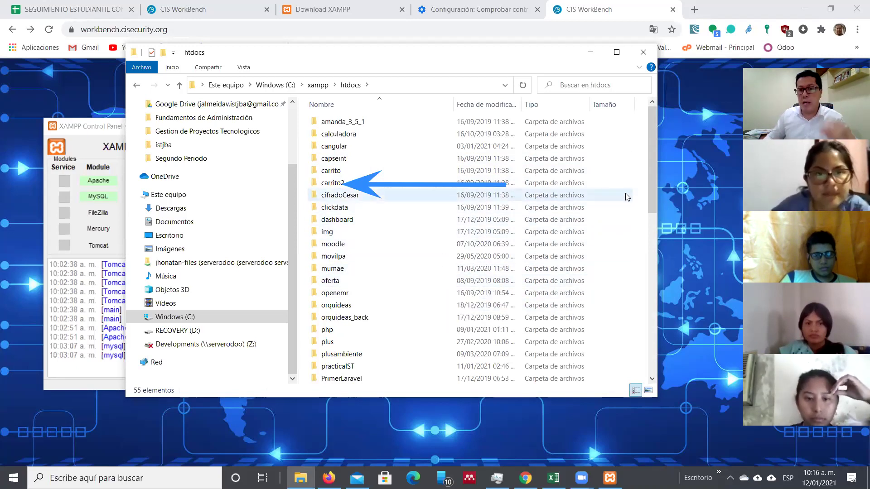
Step: Add a new folder named 'pVisual' to C:\xampp\htdocs via Nuevo > Carpeta and open it
right_click(634, 241)
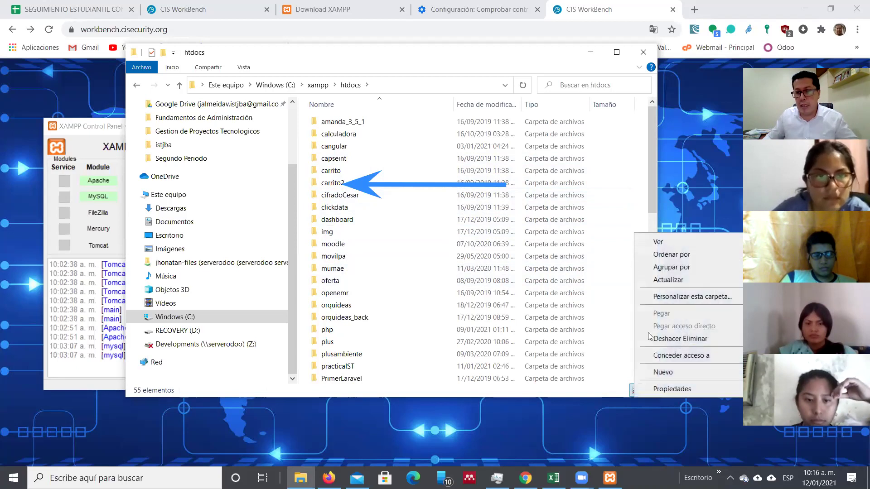
left_click(688, 371)
left_click(453, 100)
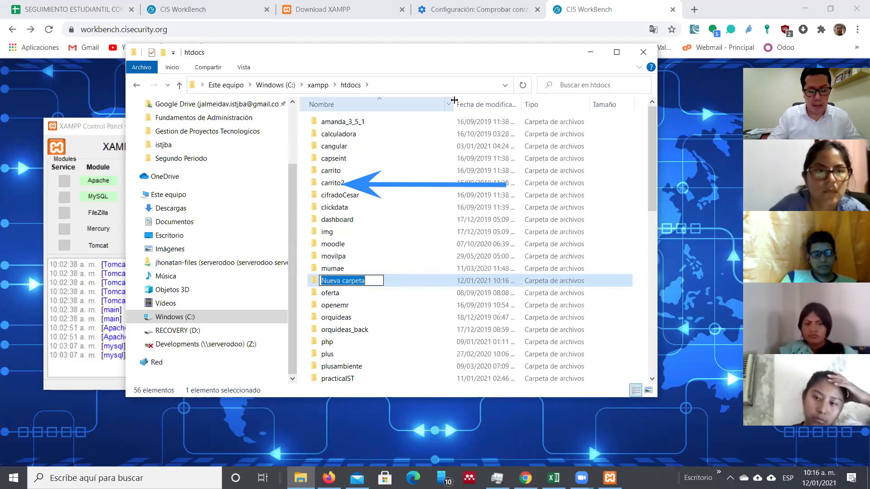
type("pVisual")
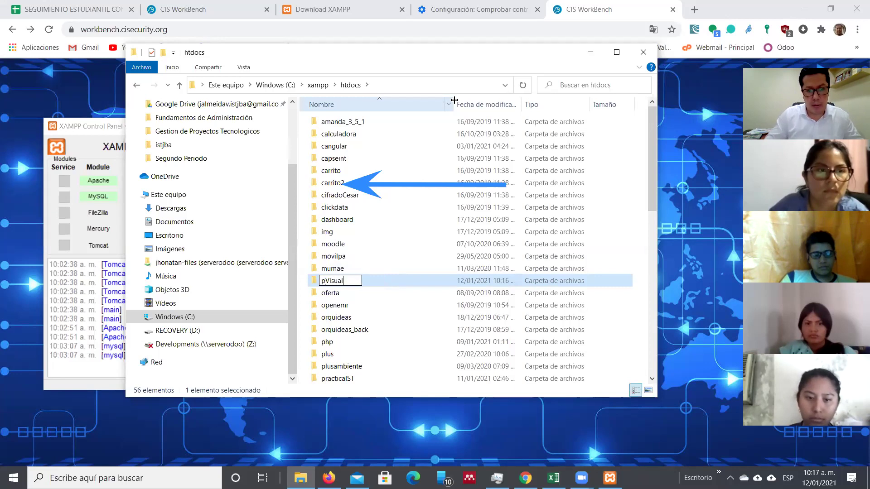
key("Return")
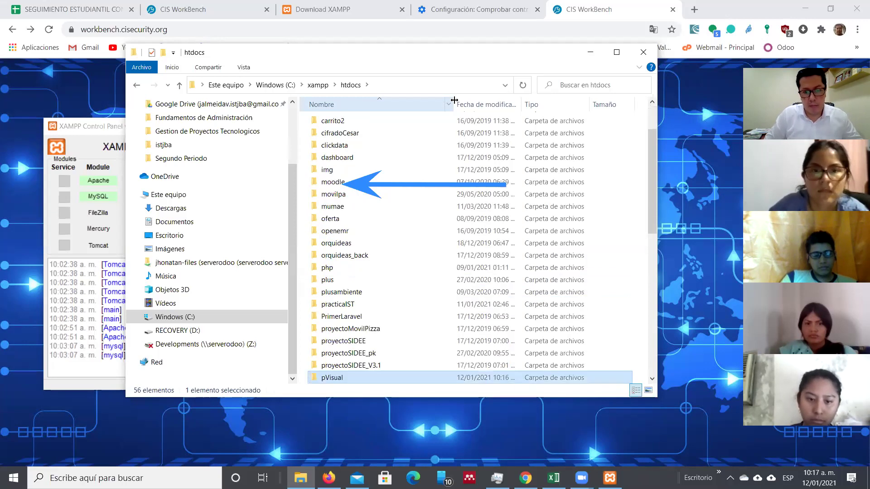
double_click(365, 374)
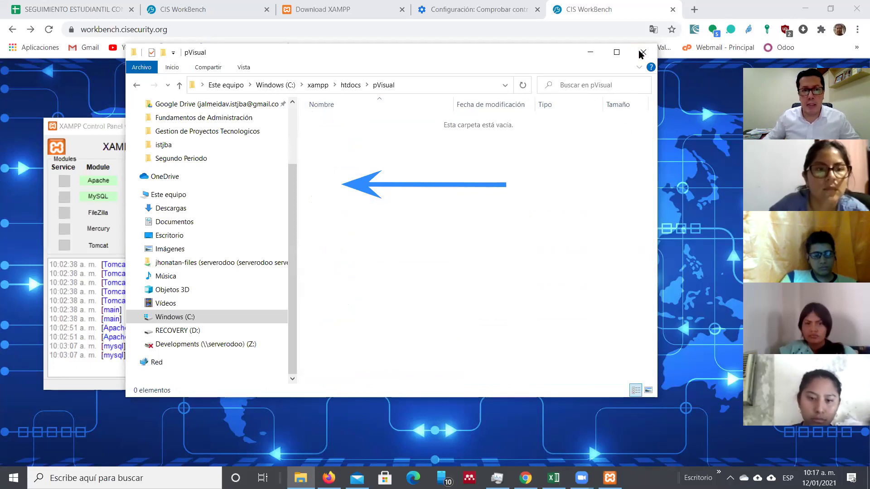
left_click_drag(223, 56, 254, 136)
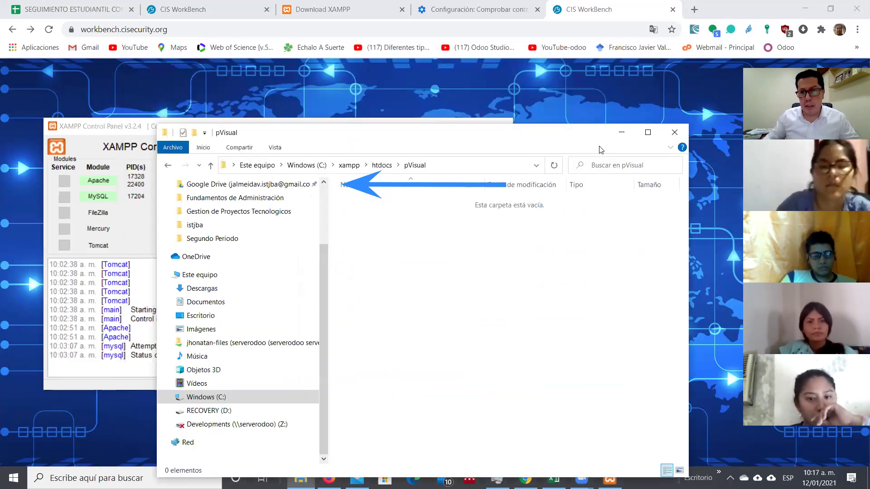
Step: Close the pVisual window and launch NetBeans IDE 8.0.2 by searching 'netbe'
left_click(680, 136)
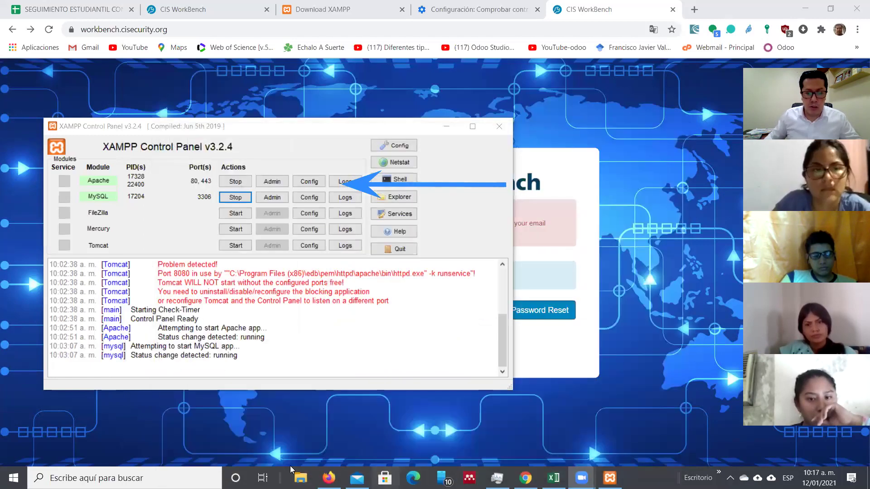
left_click(136, 478)
type("netbe")
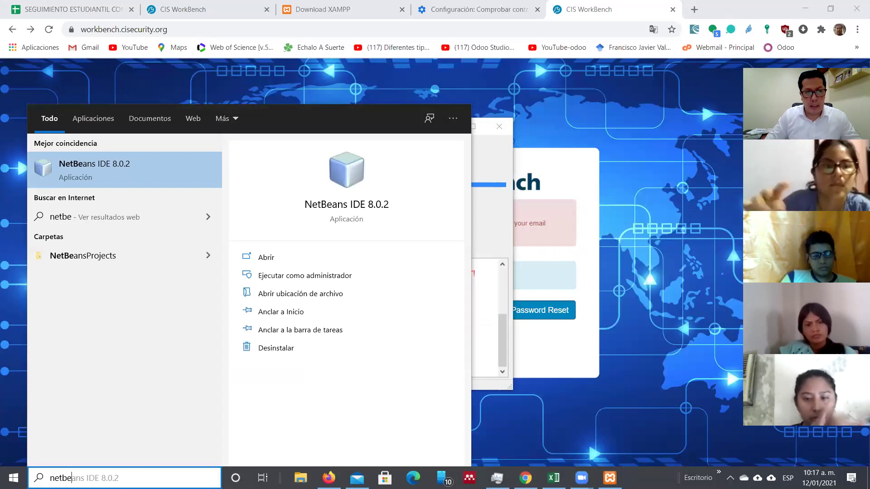
key("Return")
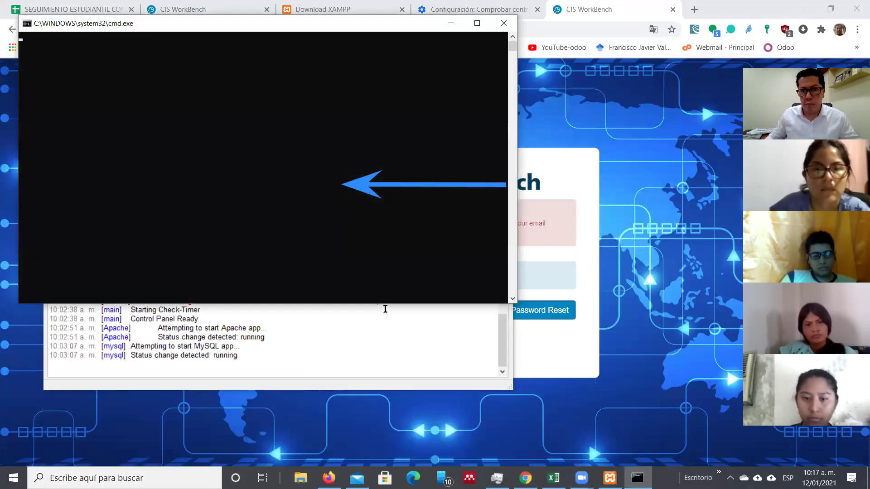
key("alt+Tab")
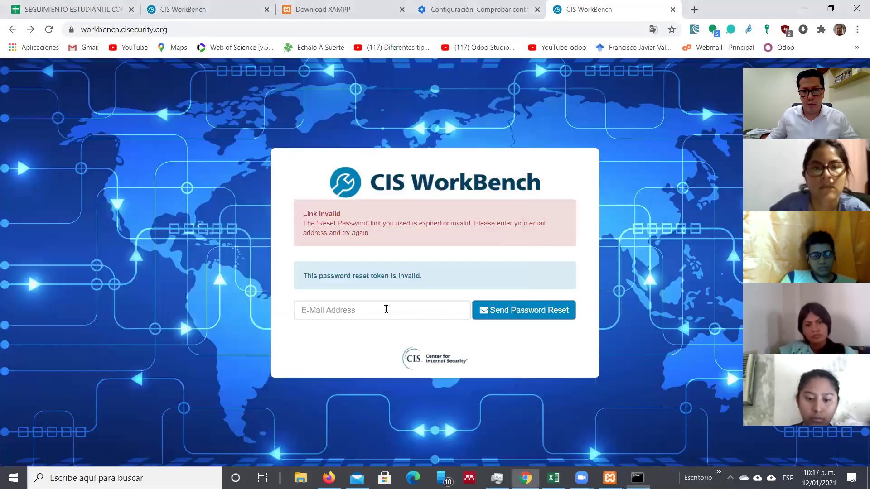
Step: Enter the account's e-mail address in CIS WorkBench and send a new password reset link
left_click(387, 309)
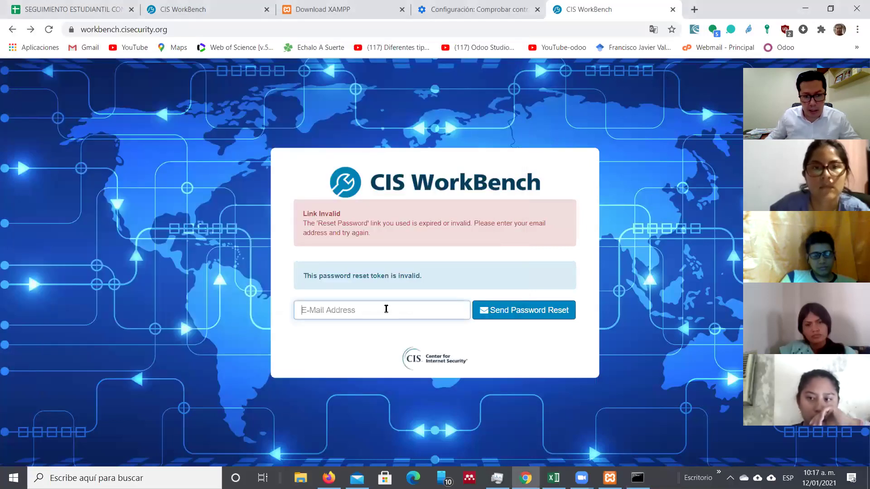
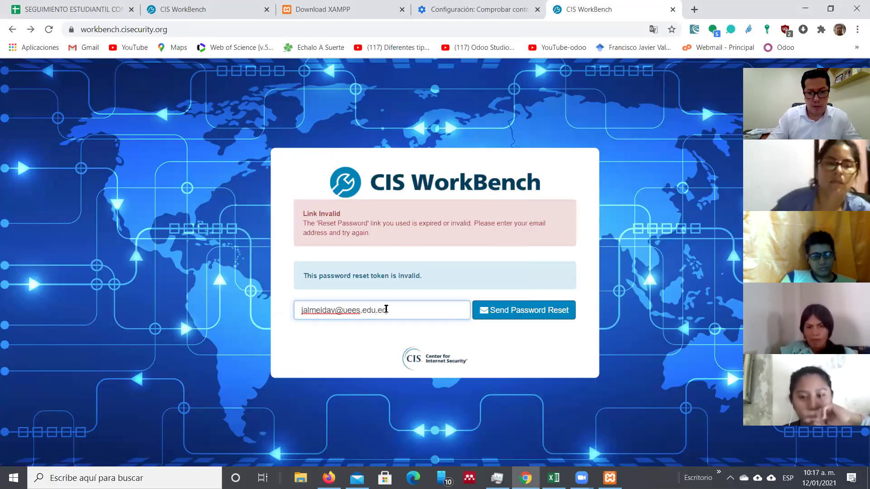
left_click(518, 313)
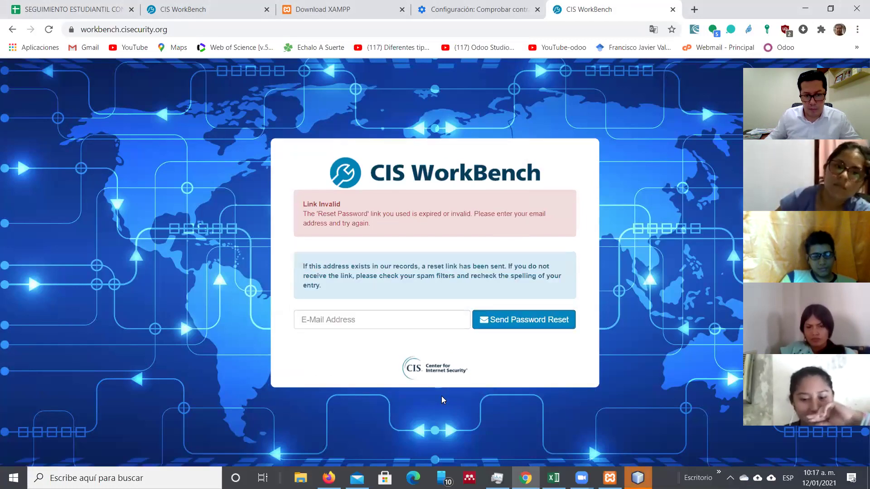
left_click(357, 478)
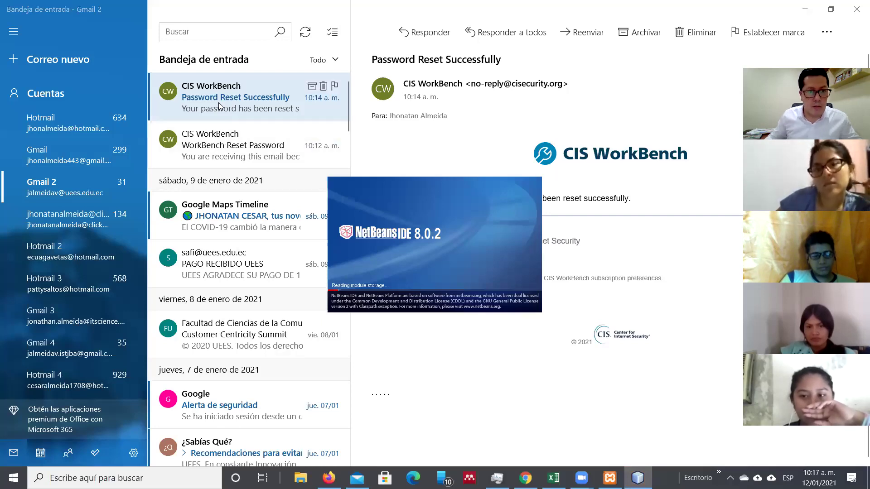
Step: Open the 10:17 a.m. WorkBench Reset Password e-mail and follow its 'Click here to reset your password' link
scroll(218, 106, "down", 5)
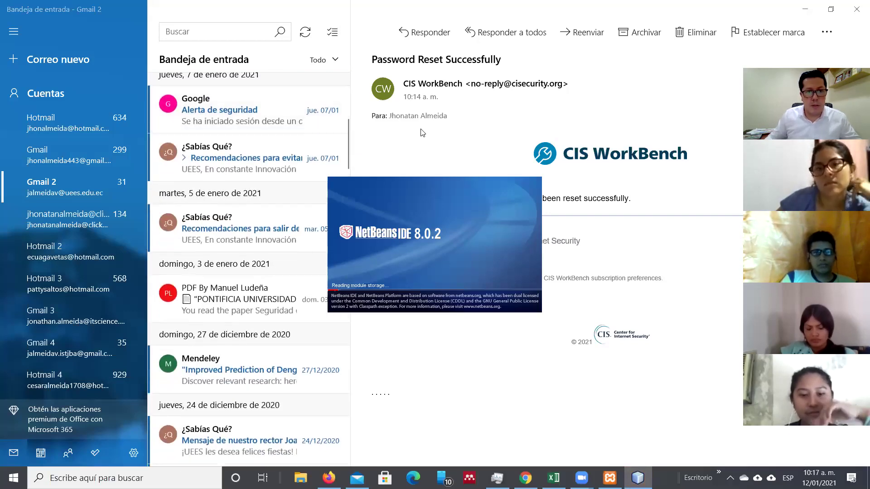
left_click_drag(348, 145, 347, 83)
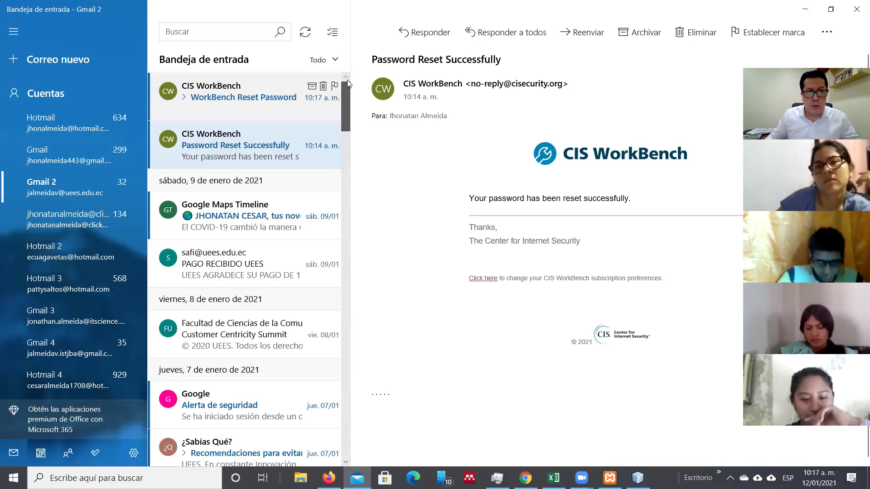
left_click(240, 97)
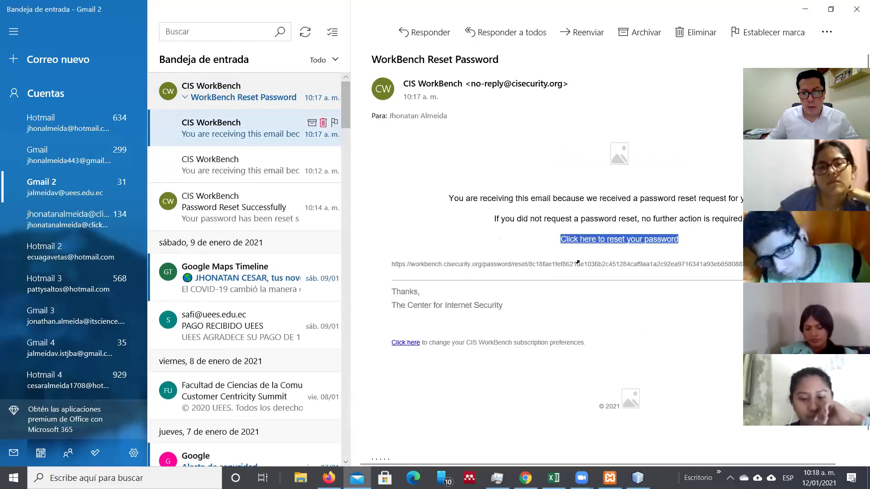
left_click(619, 239)
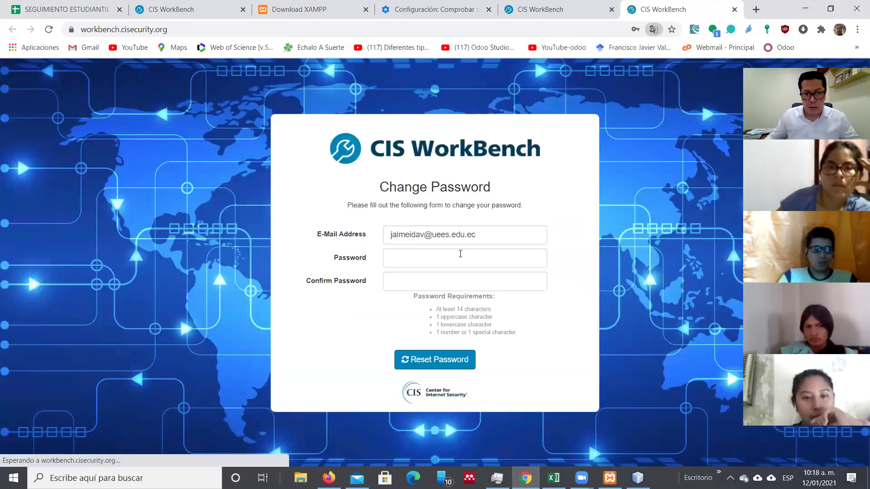
Step: Enter and confirm the new password, submit it, update Chrome's saved password, and dismiss the warning
left_click(461, 254)
type("••••••")
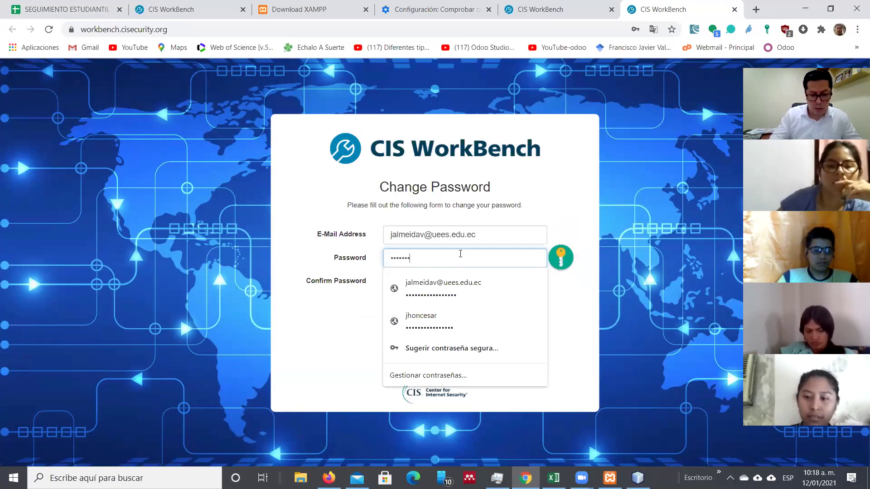
type("•••••••")
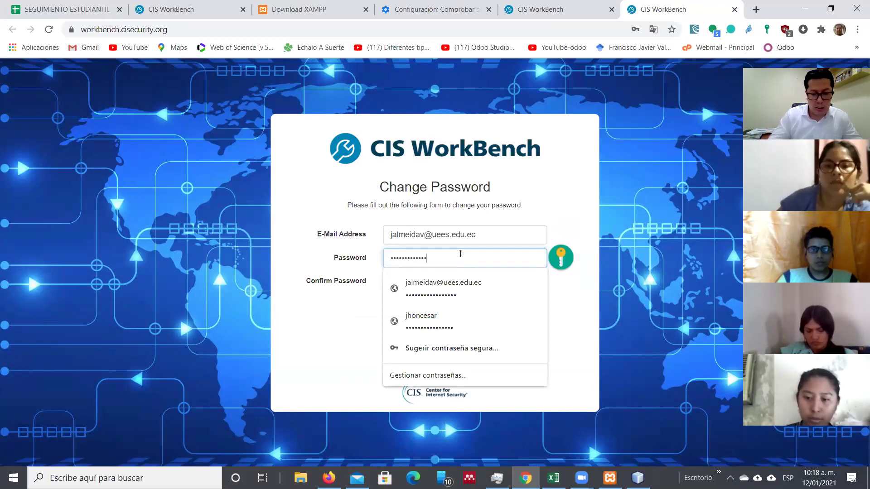
type("••••")
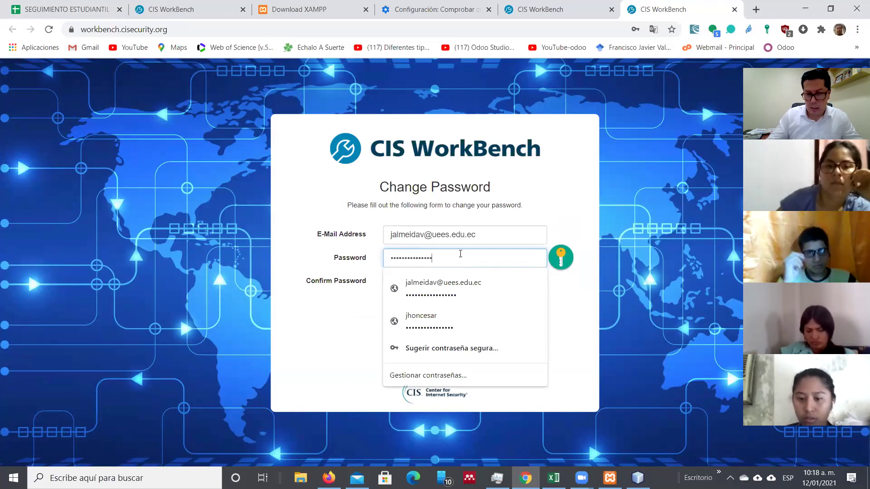
key("Tab")
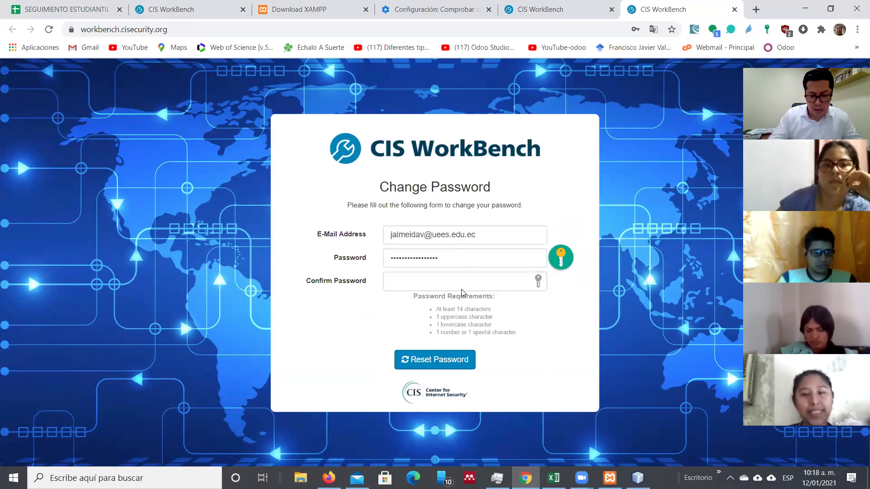
left_click(458, 280)
type("***")
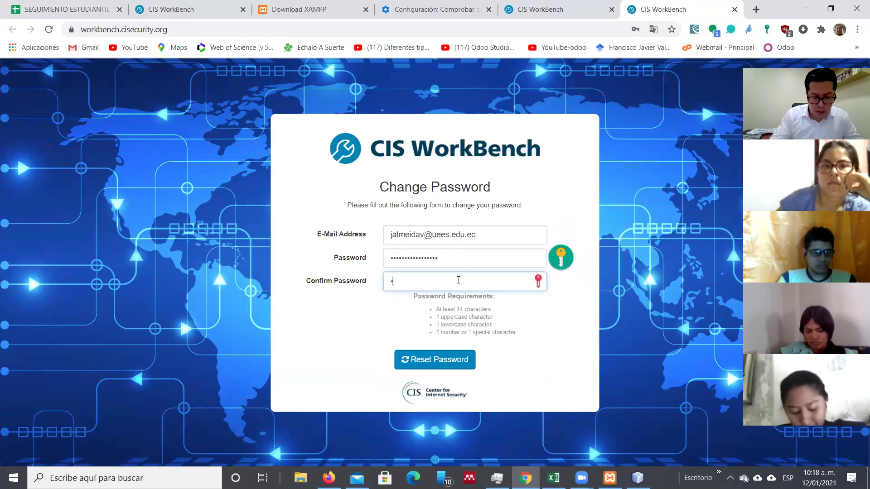
type("****")
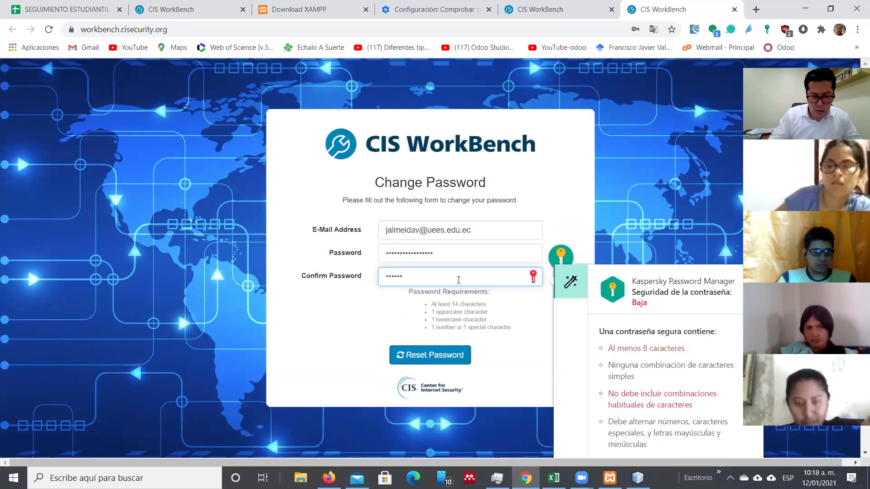
type("******")
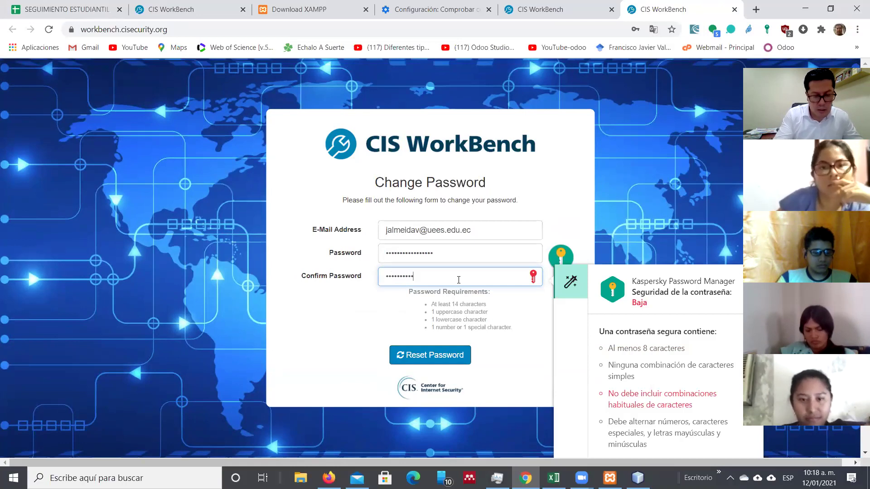
type("****")
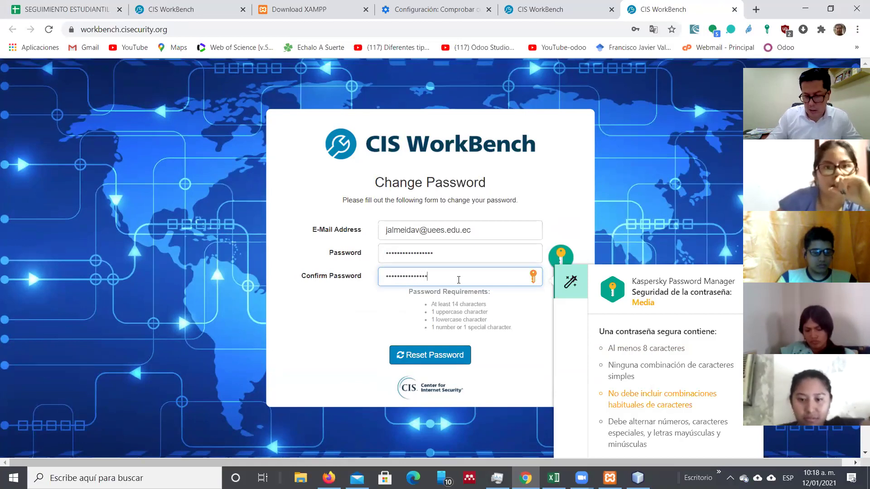
left_click(444, 360)
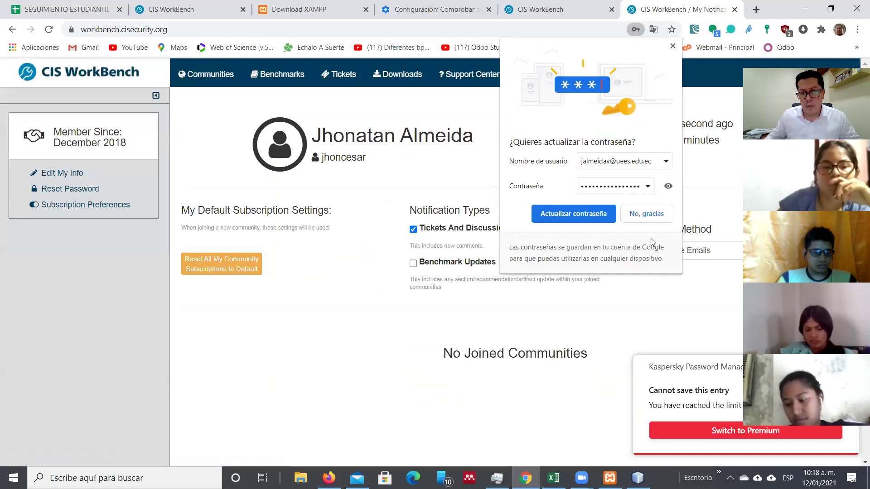
left_click(553, 220)
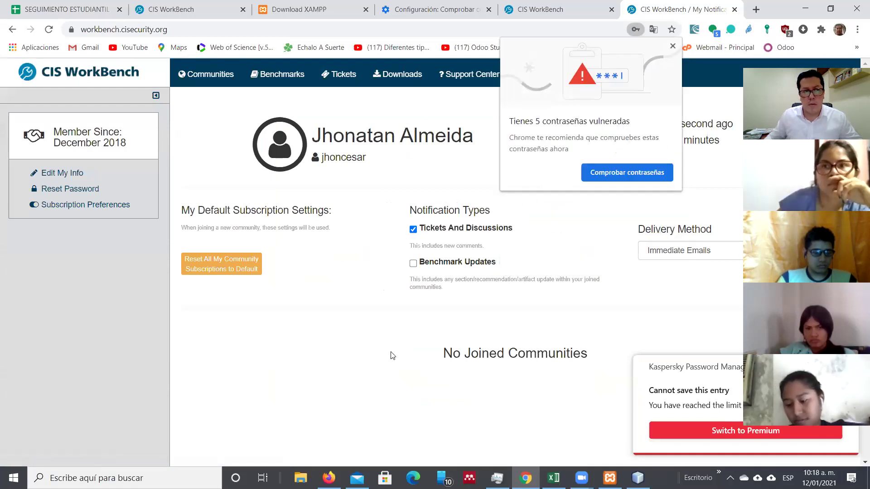
left_click(673, 47)
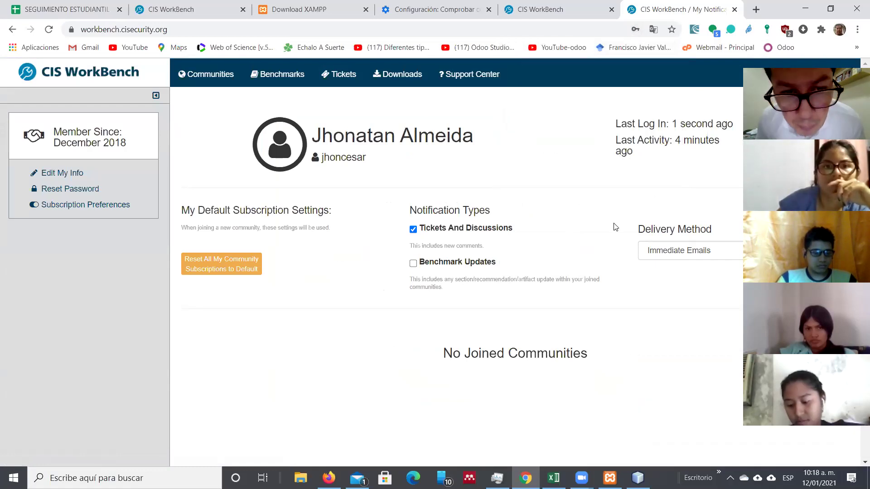
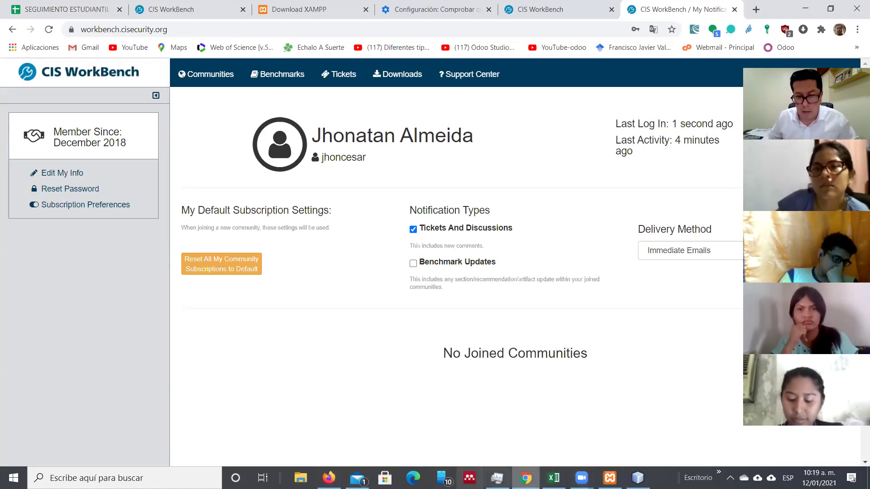
Step: Launch OneNote for Windows 10 from Windows Search using the query 'one'
left_click(156, 473)
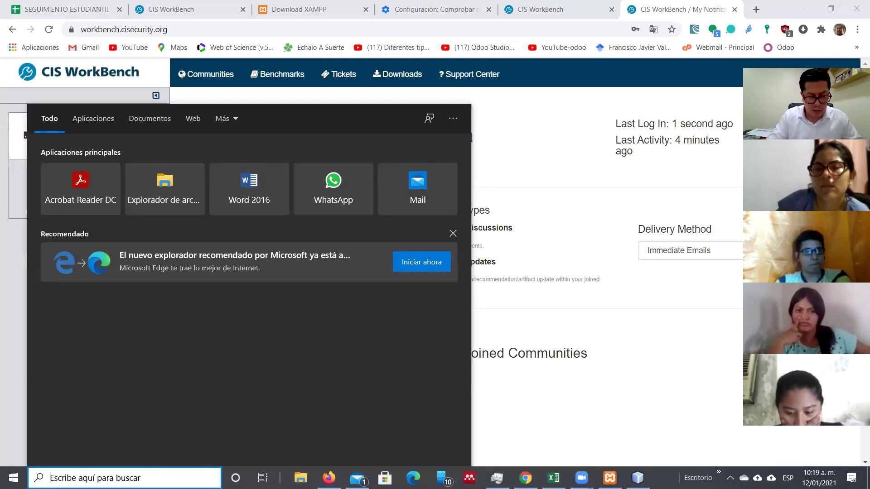
type("wor")
key("BackSpace")
key("BackSpace")
key("BackSpace")
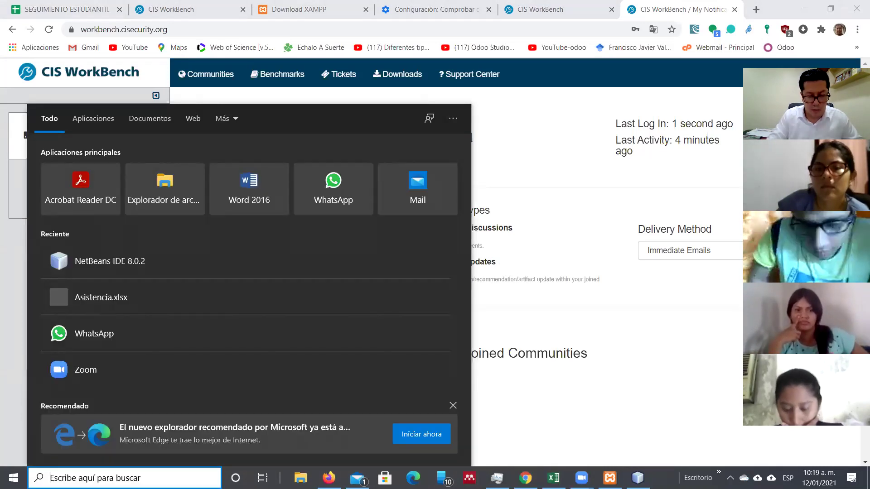
type("one")
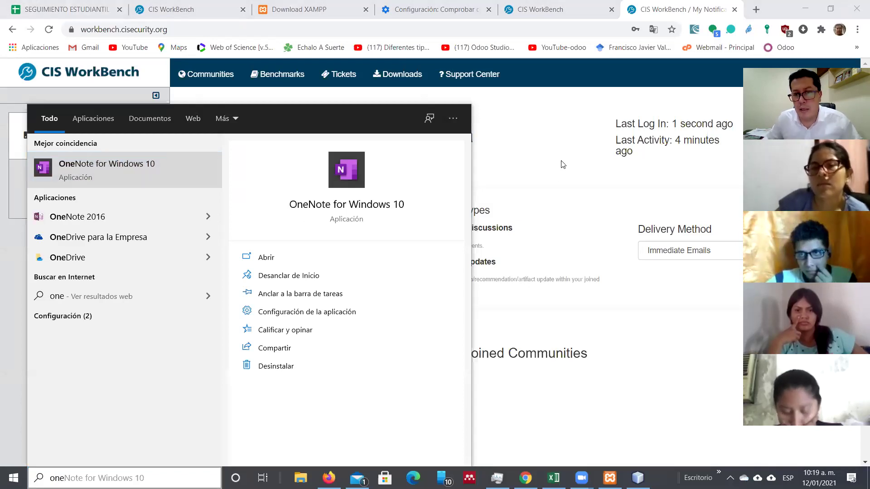
key("Return")
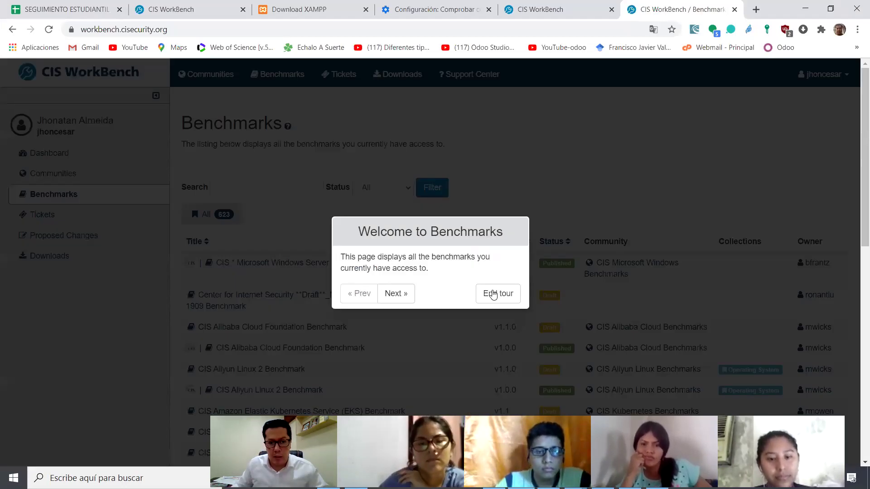
Step: Close the Benchmarks welcome tour and filter the benchmark list by 'mysql'
left_click(488, 294)
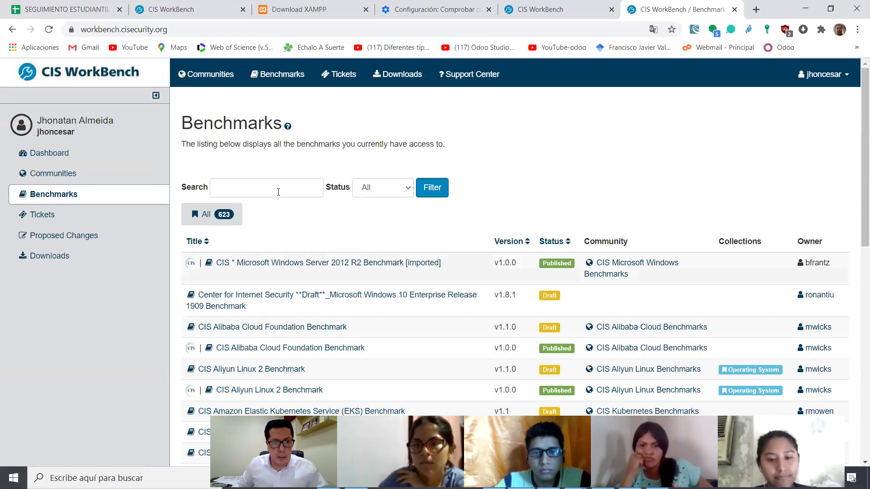
left_click(277, 187)
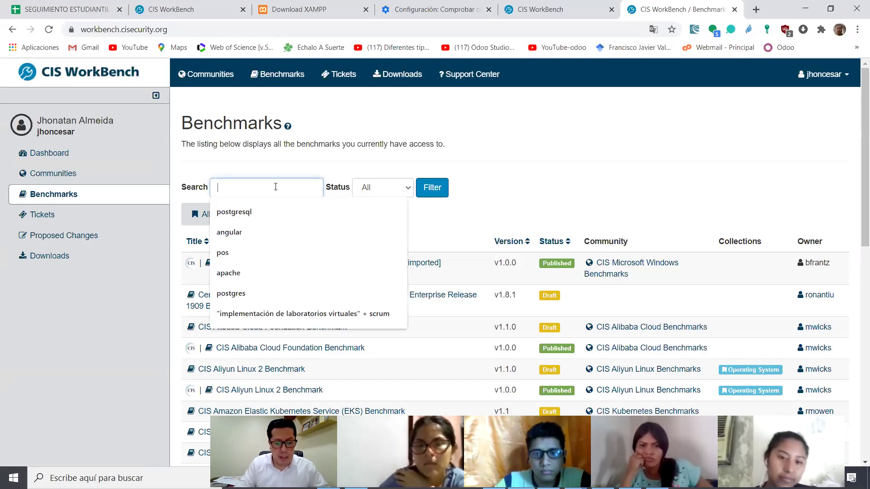
type("mysql")
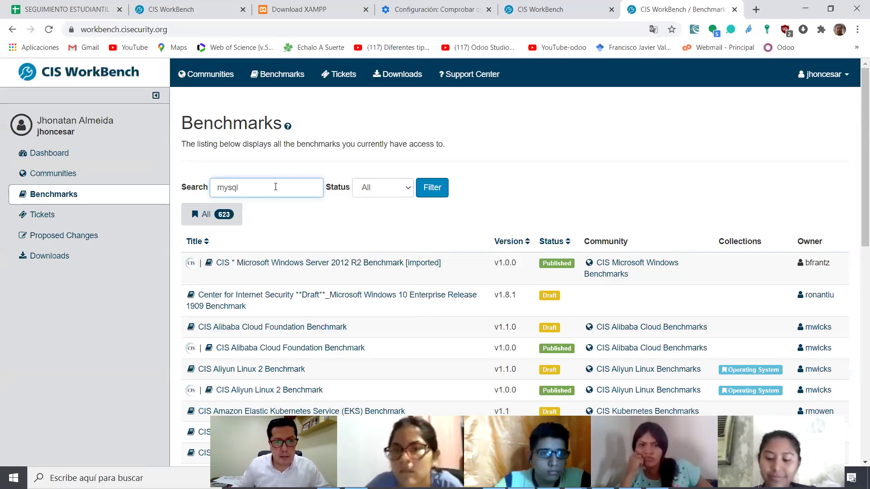
left_click(431, 190)
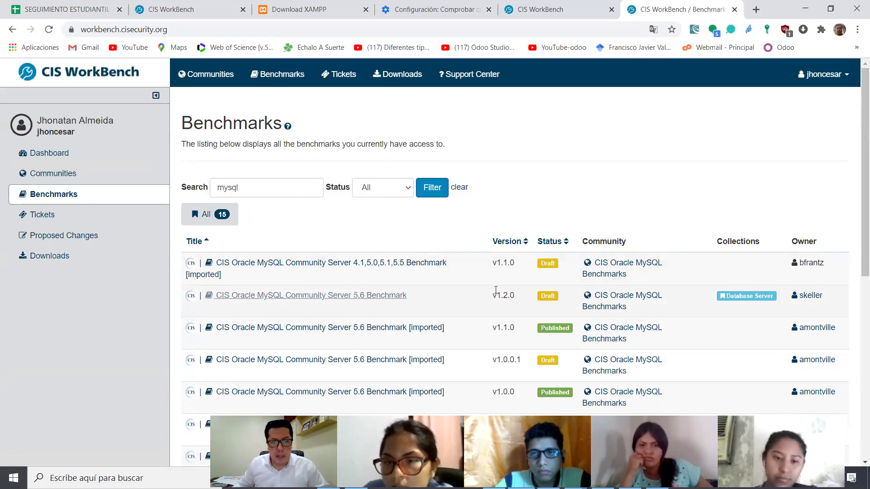
Step: Open the CIS Oracle MySQL Enterprise Edition 8.0 Benchmark from the results and show its Files
left_click_drag(856, 161, 855, 225)
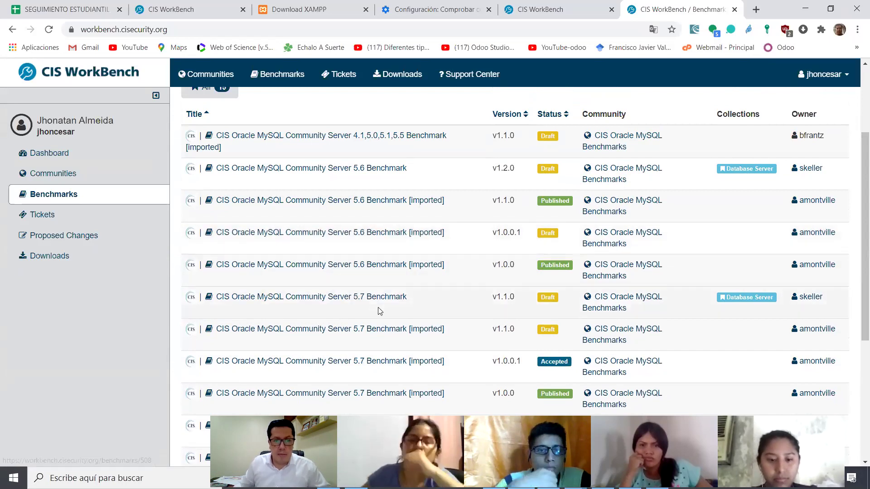
left_click_drag(856, 202, 856, 313)
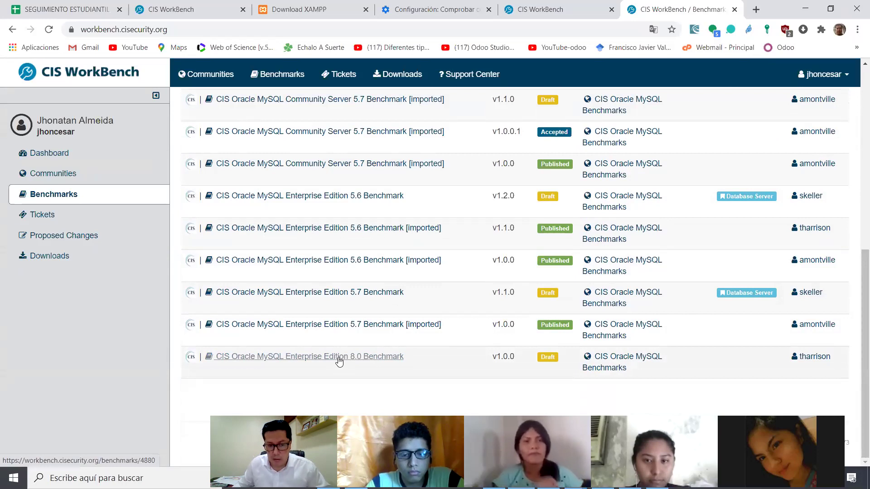
left_click(361, 357)
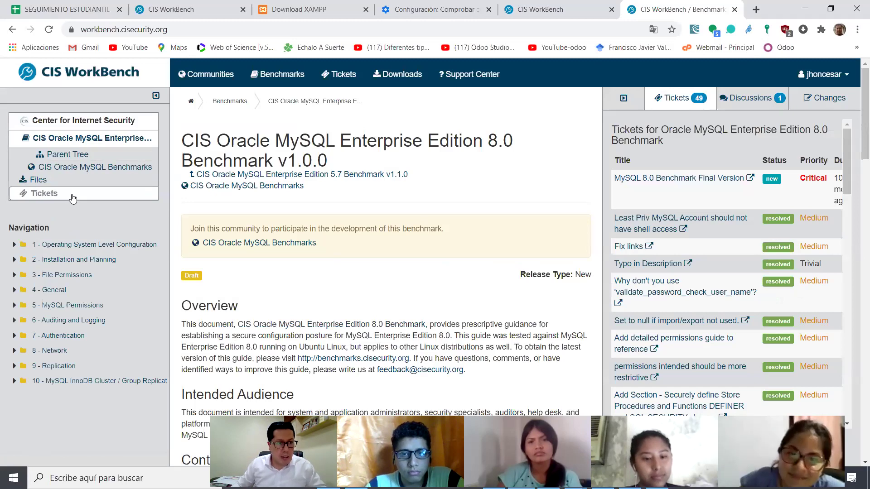
left_click(58, 180)
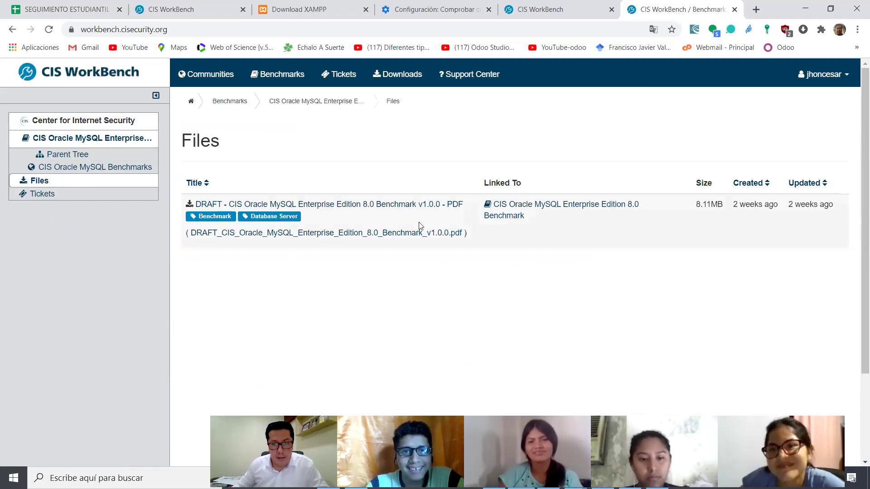
Step: Open the DRAFT Enterprise Edition 8.0 v1.0.0 PDF file entry
left_click(333, 206)
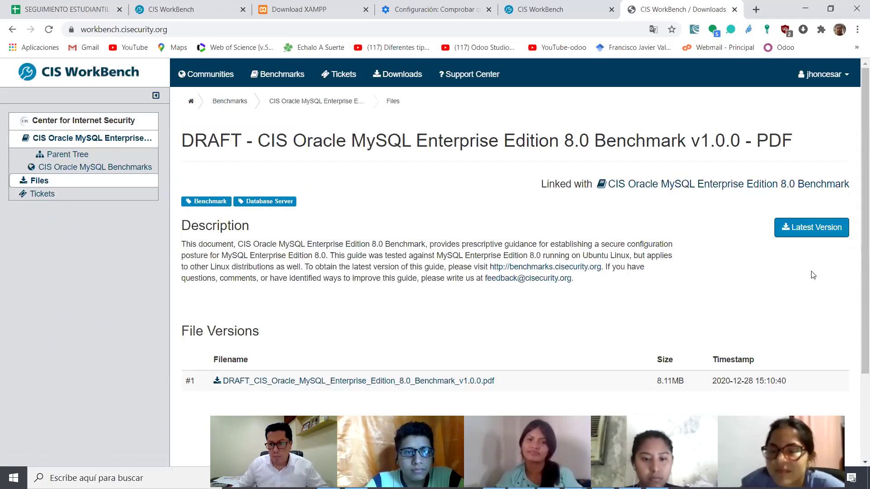
Step: Download the 8.11MB DRAFT MySQL Enterprise Edition 8.0 PDF and open it from the downloads bar
left_click_drag(856, 149, 856, 249)
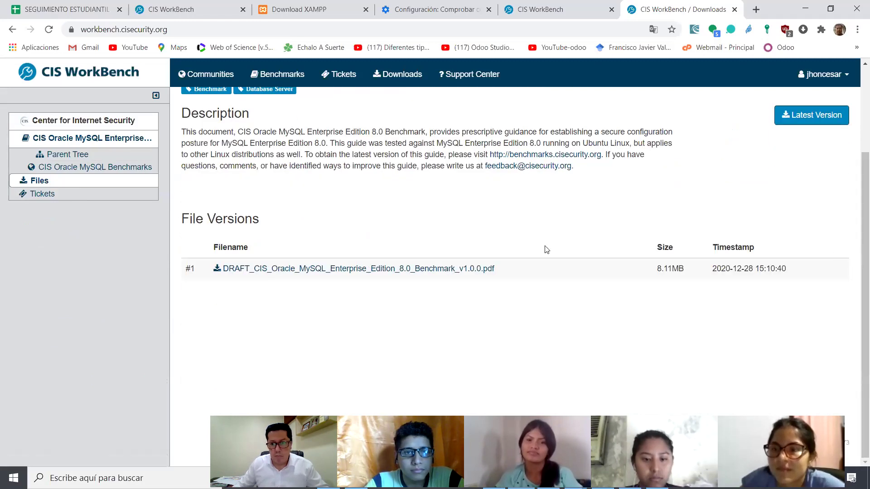
left_click(468, 269)
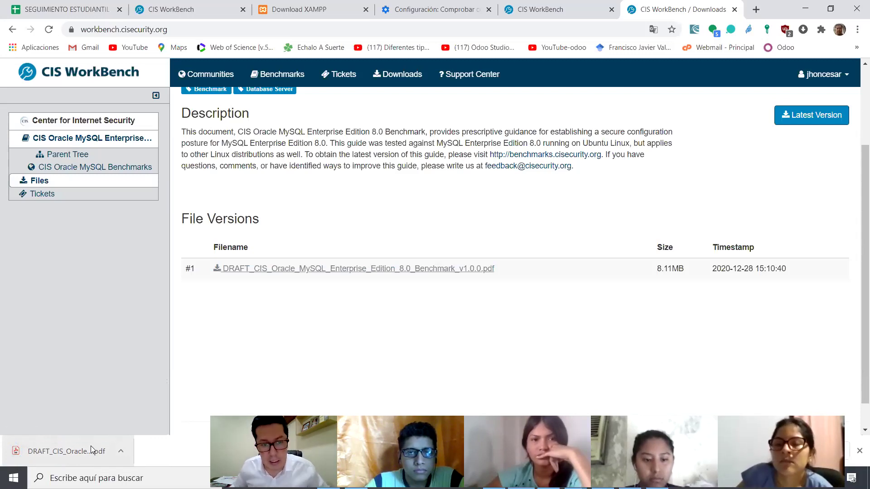
left_click(90, 446)
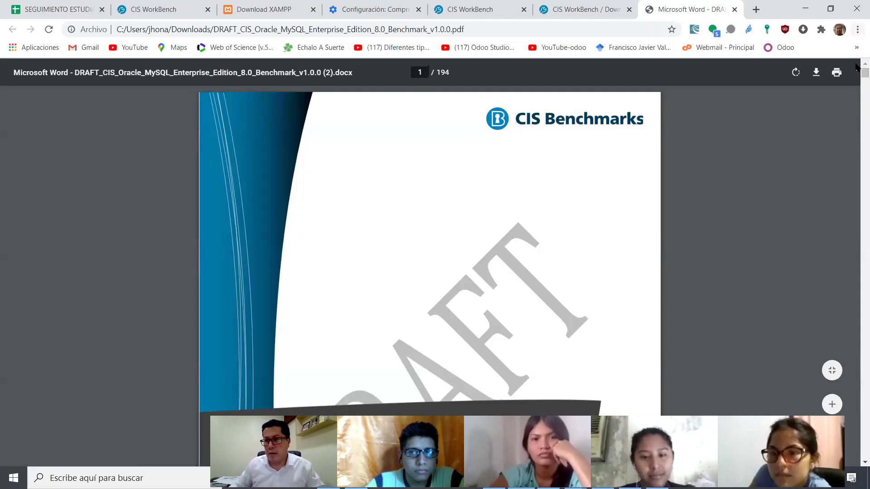
Step: Scroll through the benchmark PDF to page 13's Audit steps for locating the datadir partition
left_click_drag(857, 73, 856, 86)
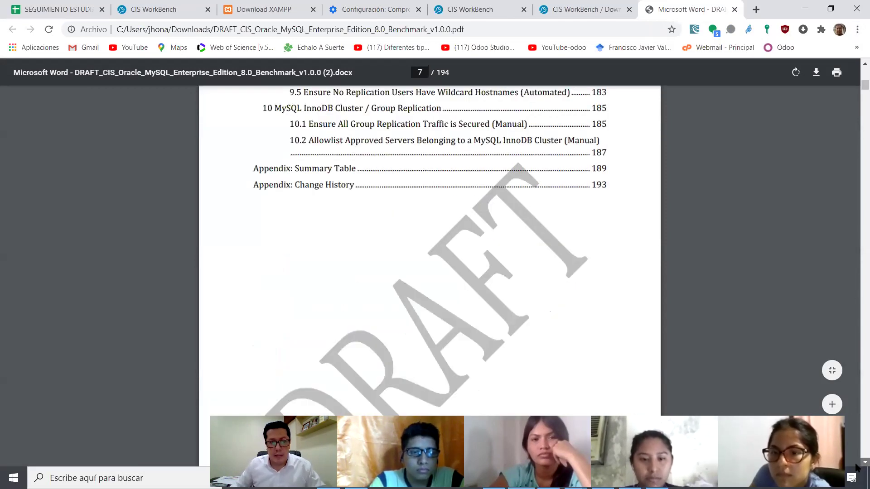
scroll(856, 466, "down", 7)
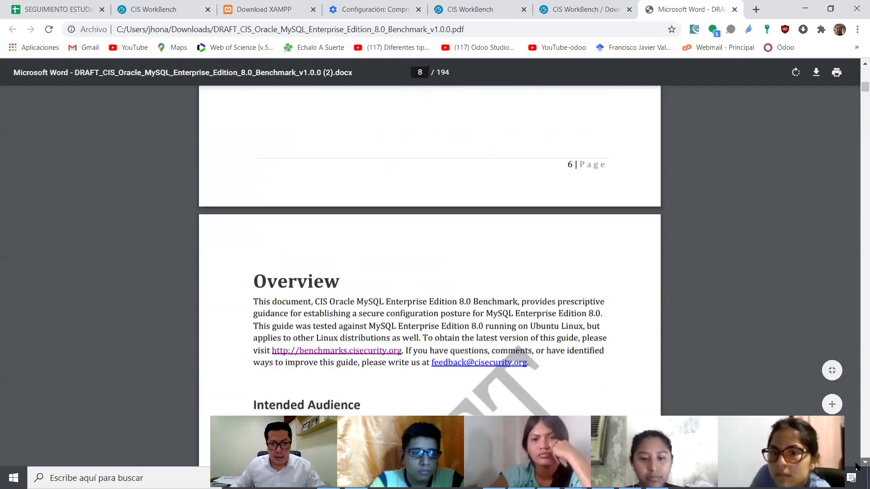
scroll(857, 467, "down", 10)
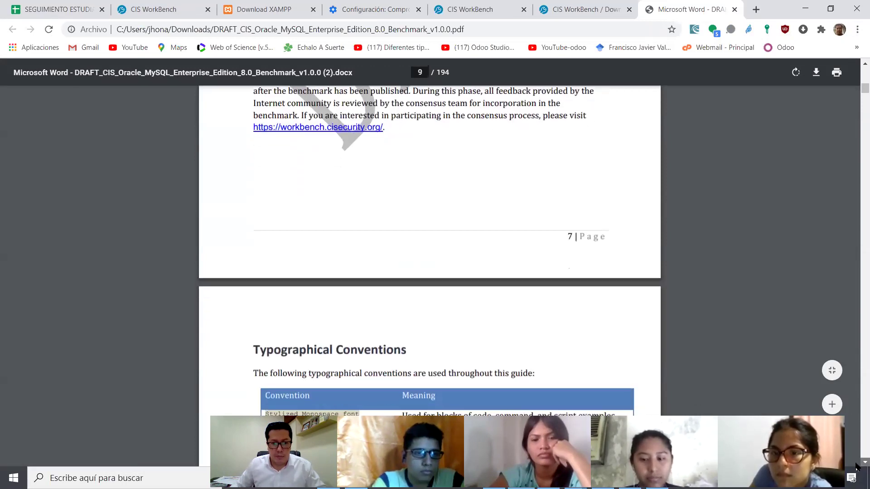
scroll(857, 467, "down", 3)
scroll(857, 466, "down", 12)
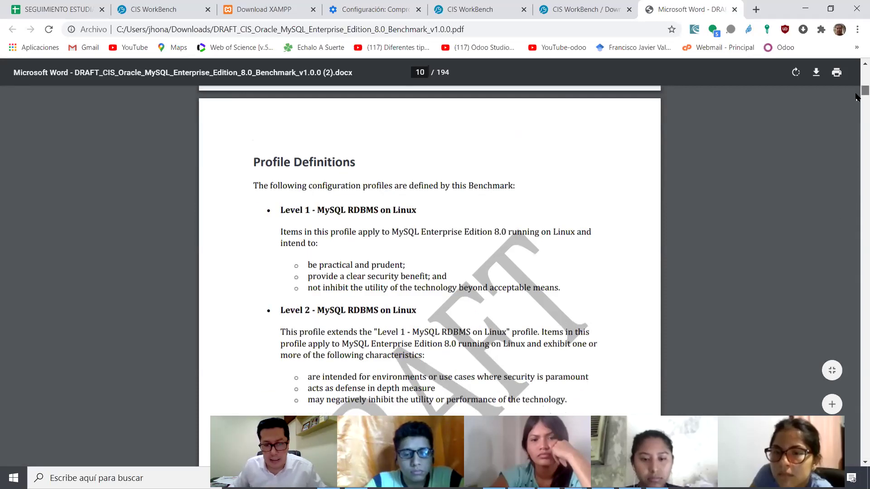
scroll(858, 101, "down", 10)
scroll(858, 101, "up", 5)
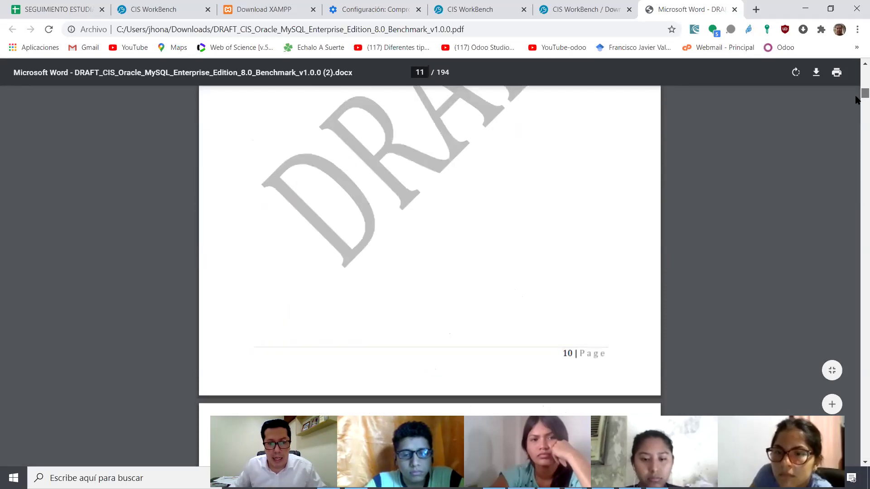
scroll(858, 101, "down", 3)
scroll(857, 106, "down", 20)
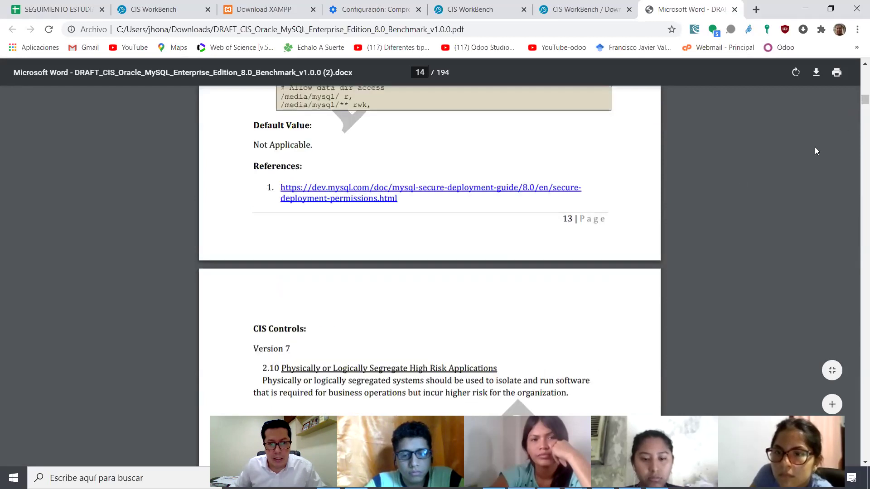
scroll(402, 181, "up", 3)
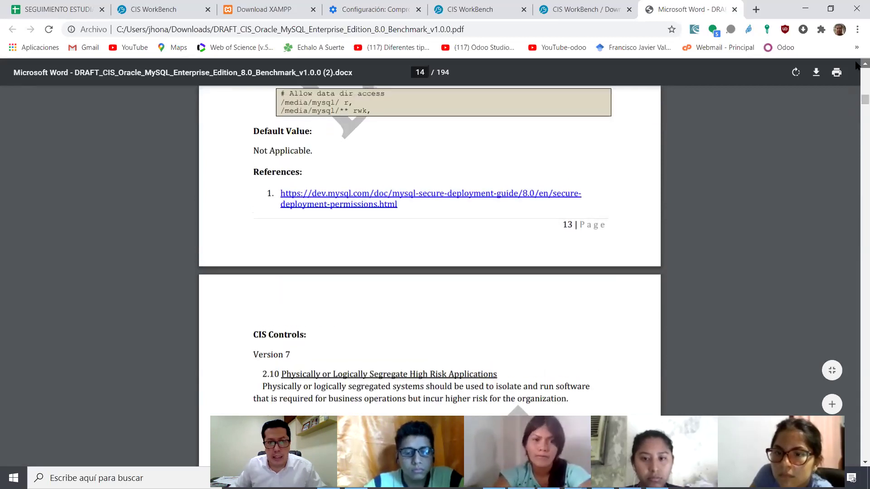
scroll(402, 182, "up", 1)
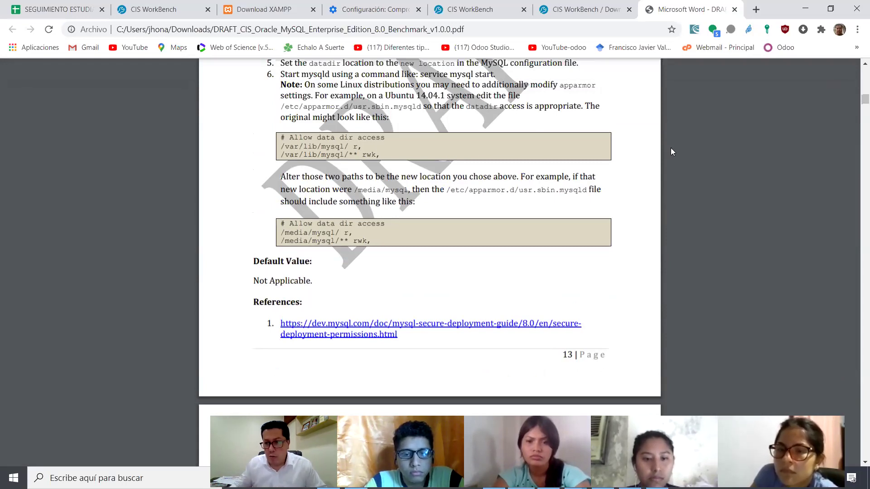
scroll(858, 65, "up", 1)
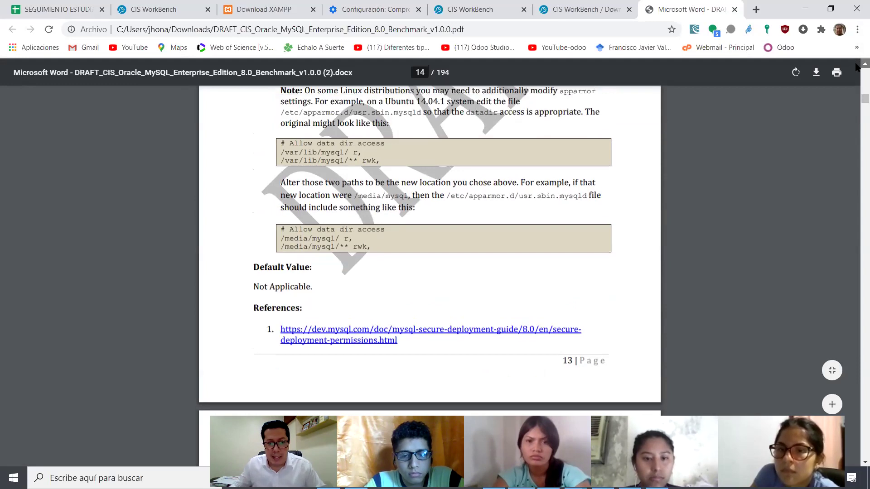
scroll(858, 68, "up", 3)
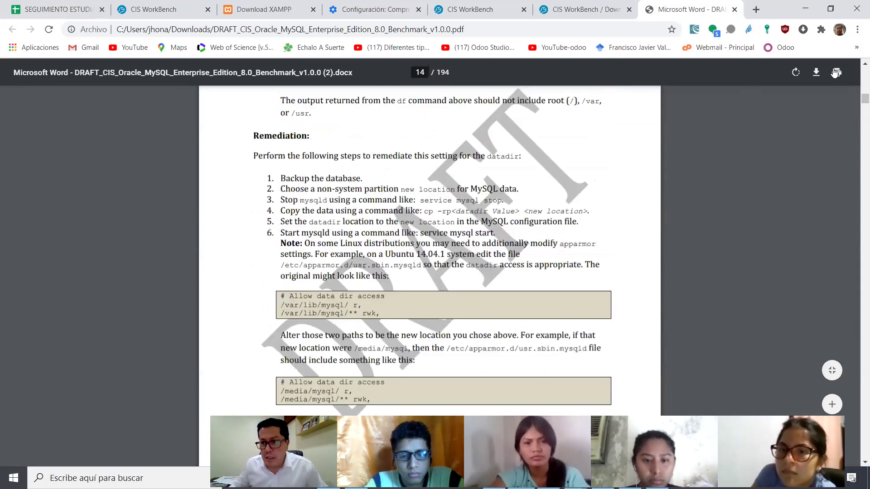
scroll(856, 68, "up", 1)
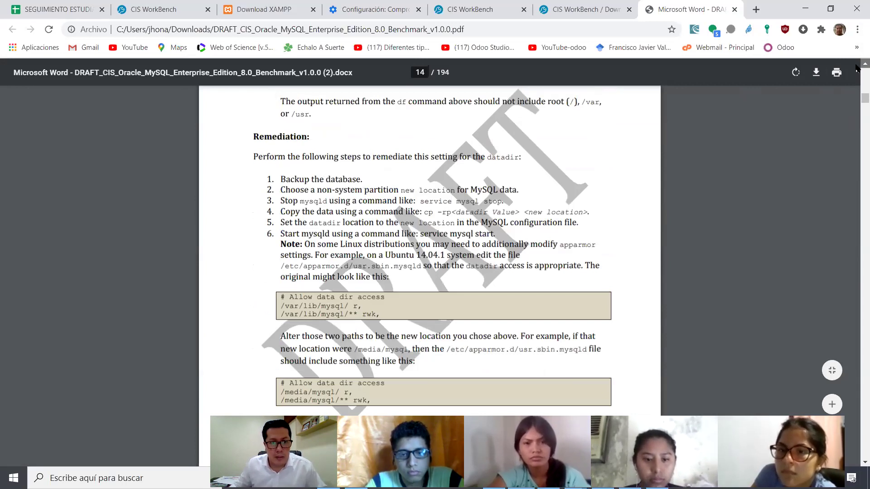
scroll(857, 68, "up", 2)
scroll(857, 67, "up", 1)
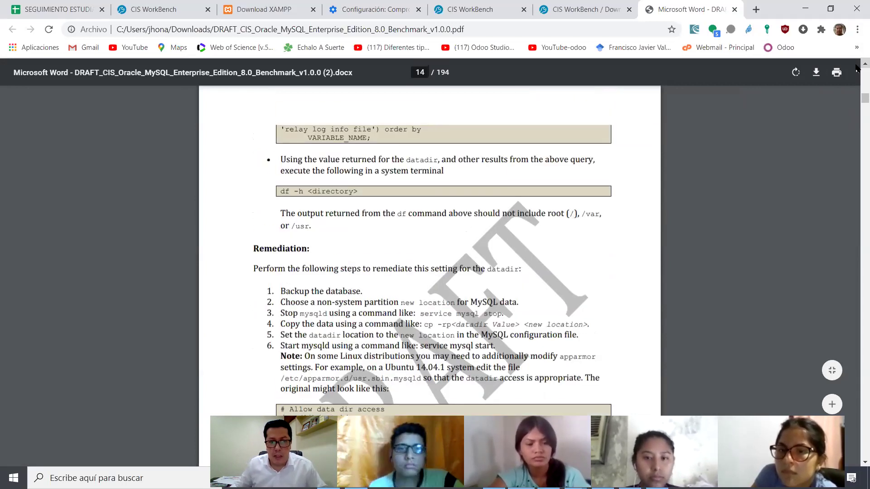
scroll(857, 68, "up", 3)
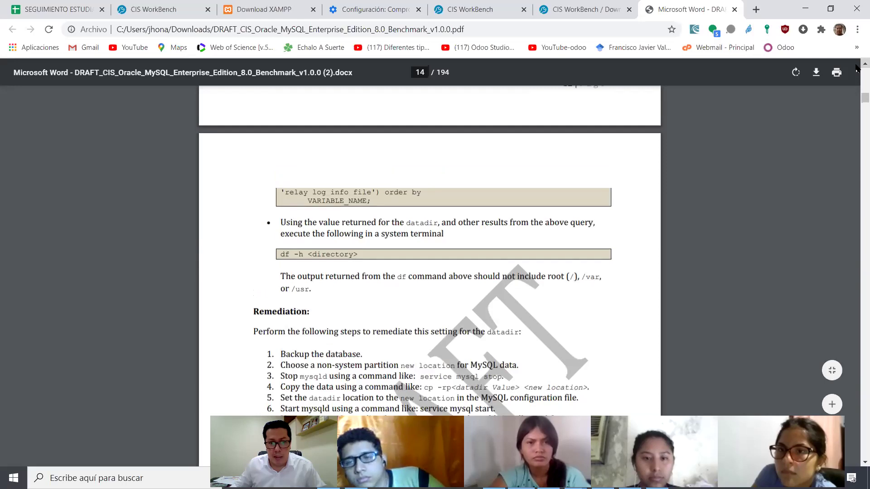
scroll(856, 68, "up", 3)
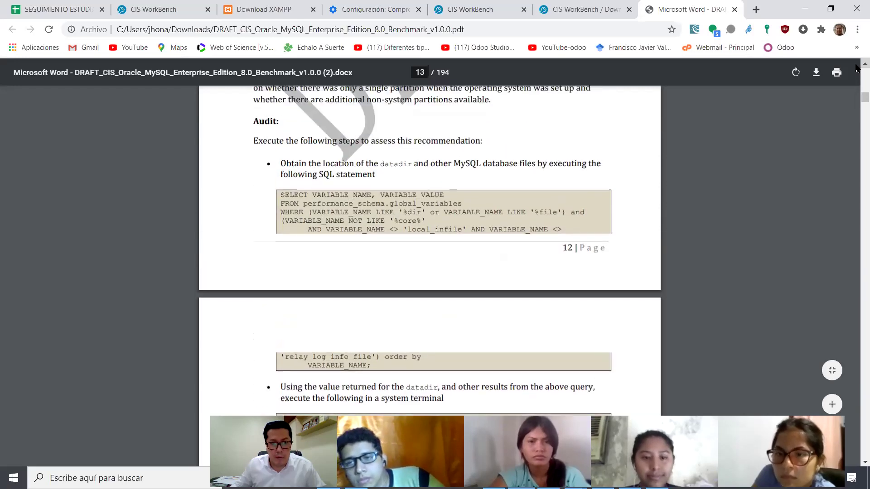